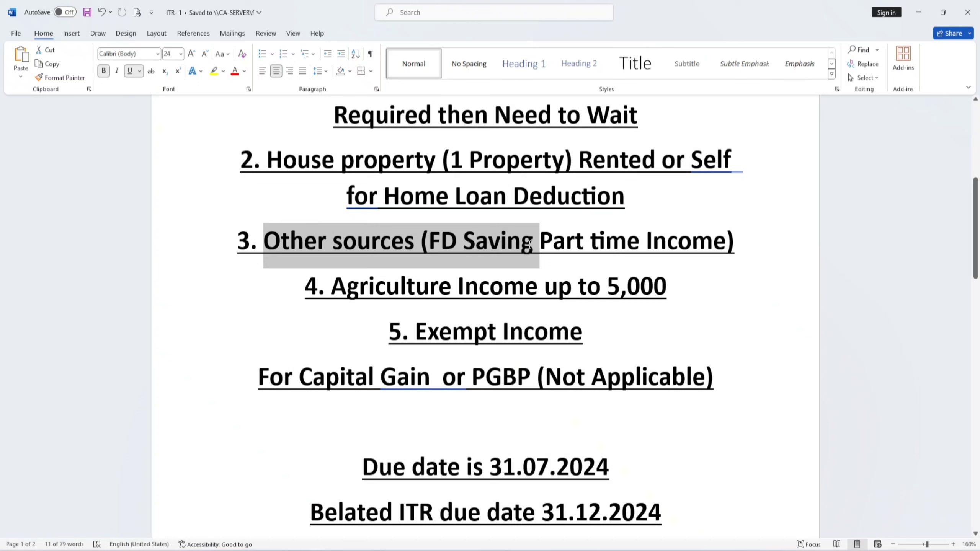
Step: Review the document's list of income sources covered by ITR-1 and the line on capital gain or PGBP
left_click_drag(554, 243, 702, 242)
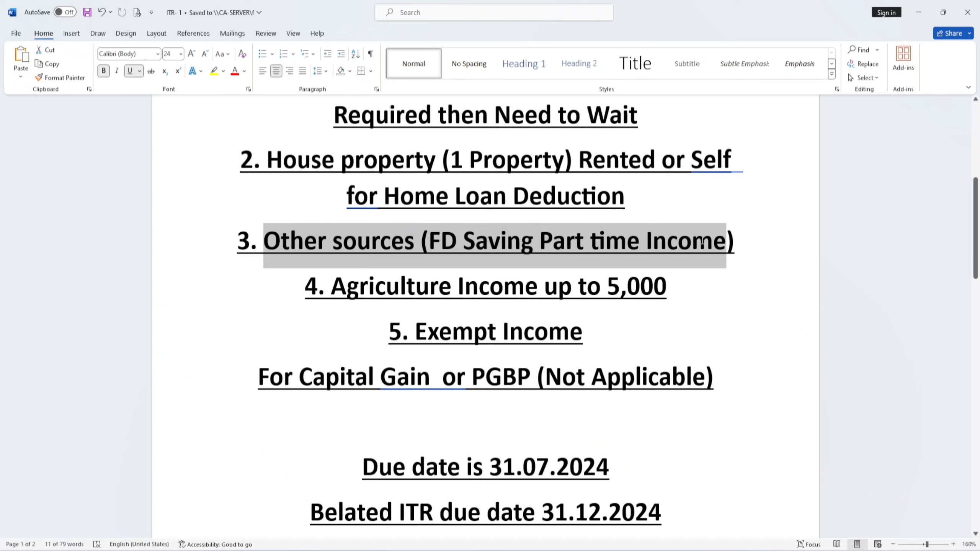
left_click_drag(332, 285, 651, 293)
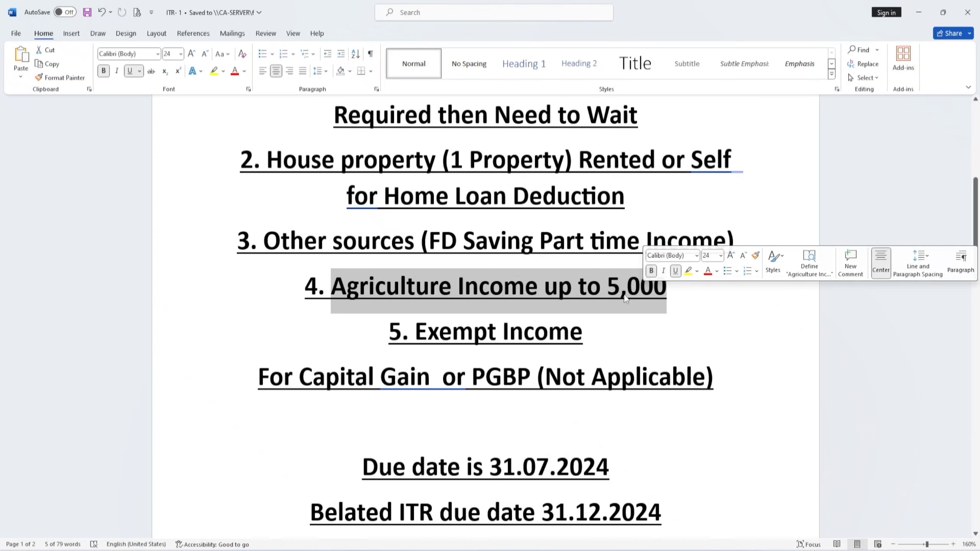
left_click_drag(413, 332, 558, 332)
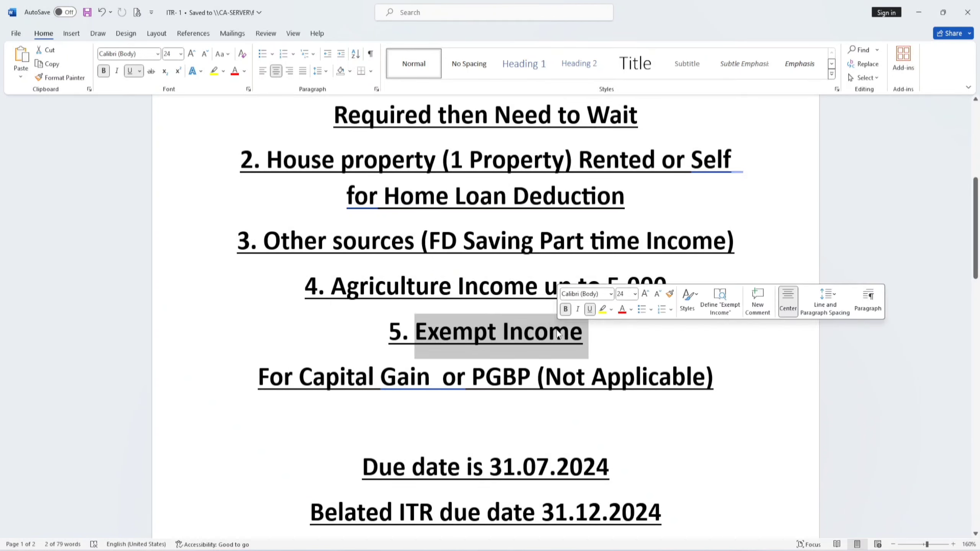
left_click_drag(254, 382, 441, 382)
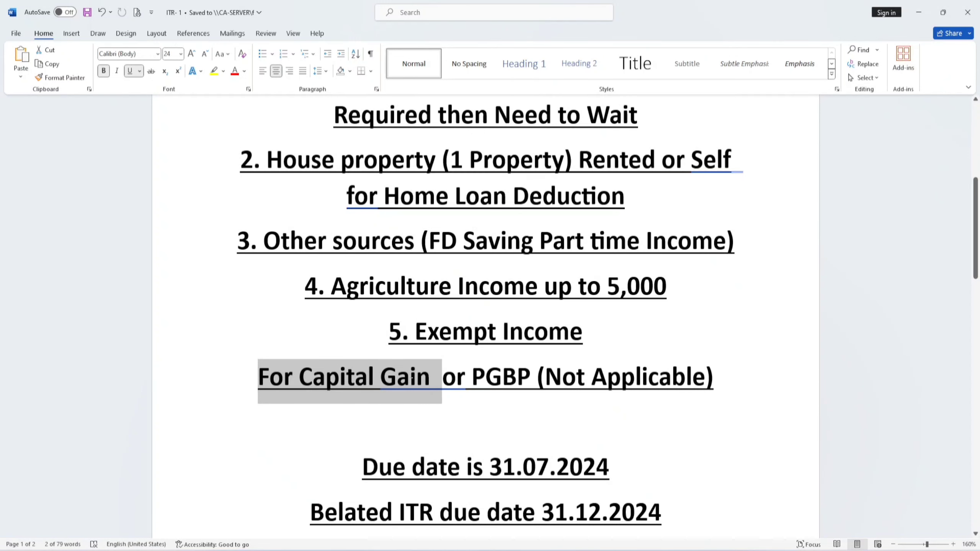
left_click_drag(461, 381, 704, 385)
Step: Review the ITR due date, the belated ITR due date and the AIS, TIS and 26AS check before filing
scroll(582, 352, "down", 2)
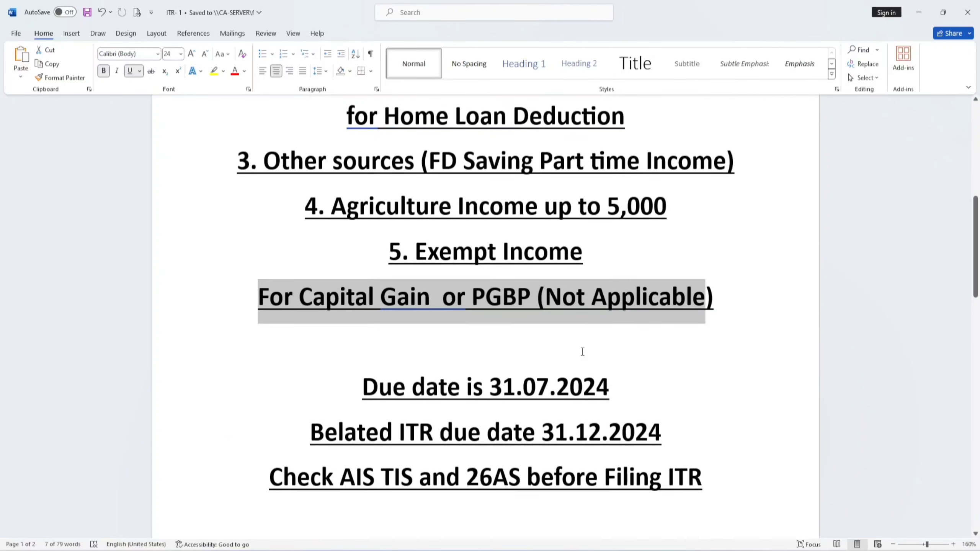
left_click_drag(363, 388, 608, 386)
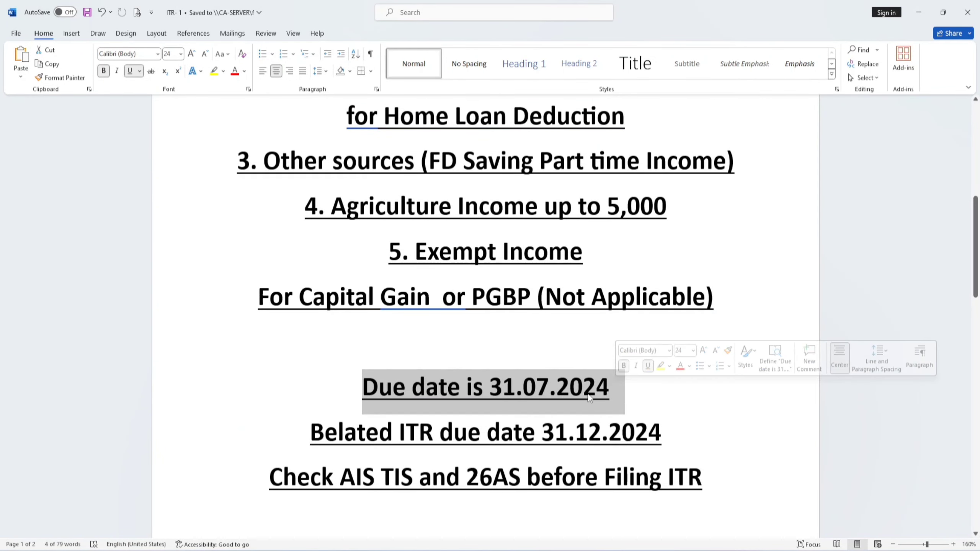
left_click_drag(308, 432, 675, 430)
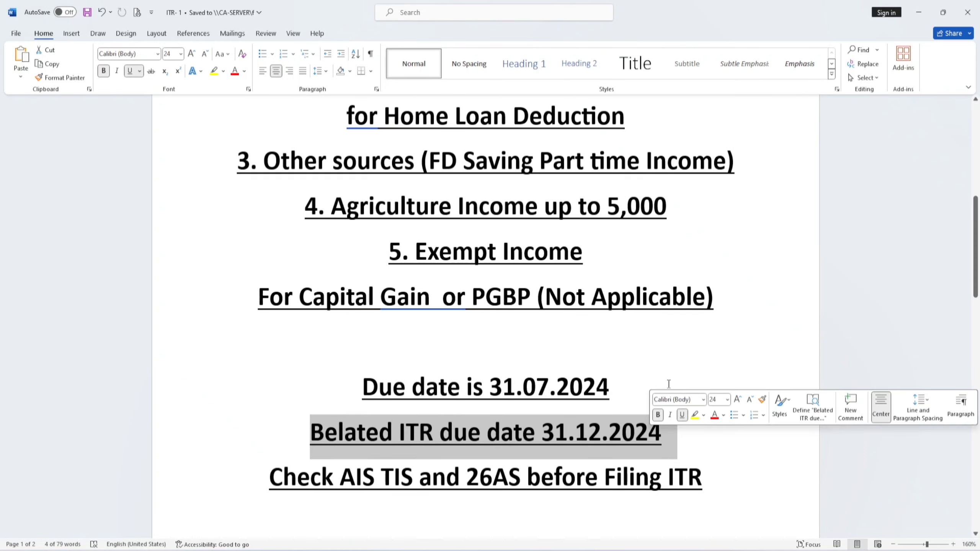
scroll(665, 384, "down", 2)
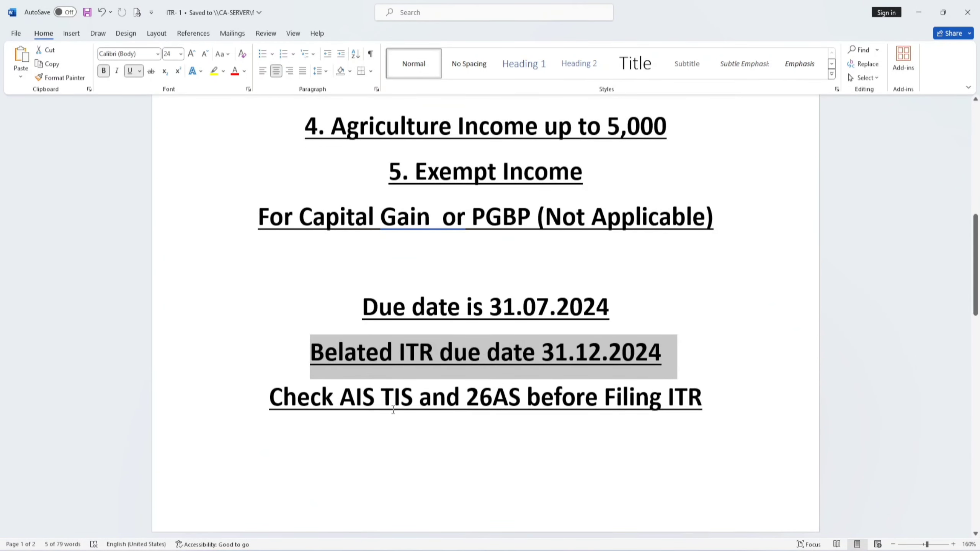
left_click_drag(338, 399, 709, 402)
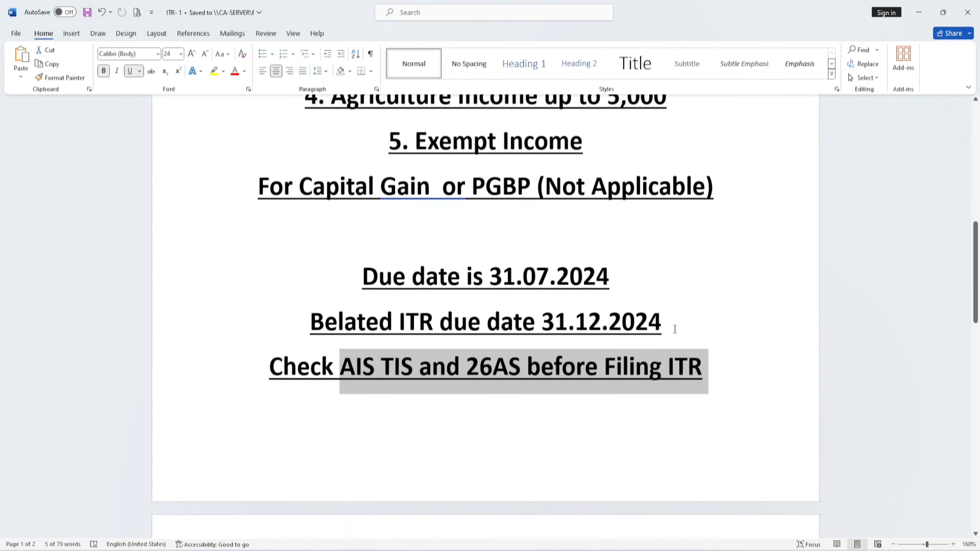
scroll(674, 328, "down", 1)
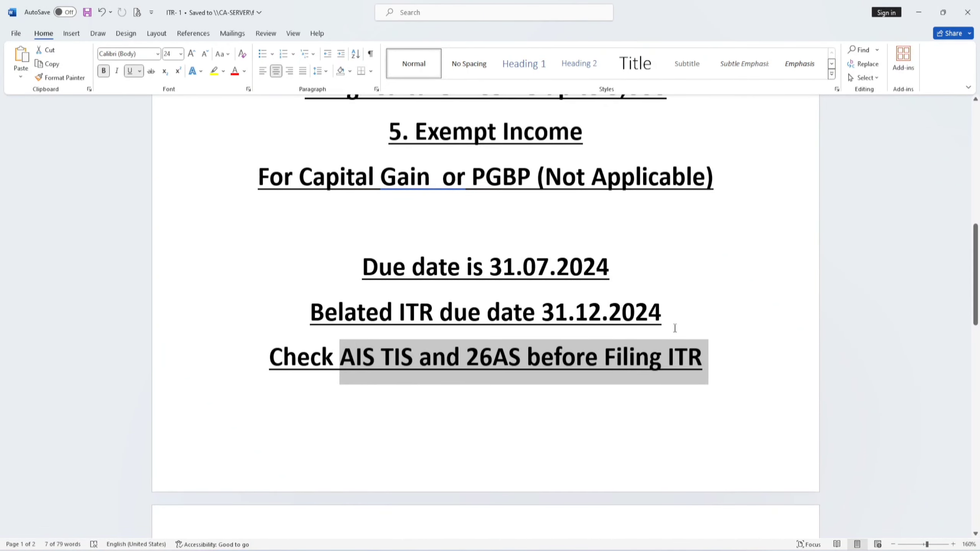
Step: Review the ITR form numbers and the contact details on the document's second page
scroll(674, 328, "down", 7)
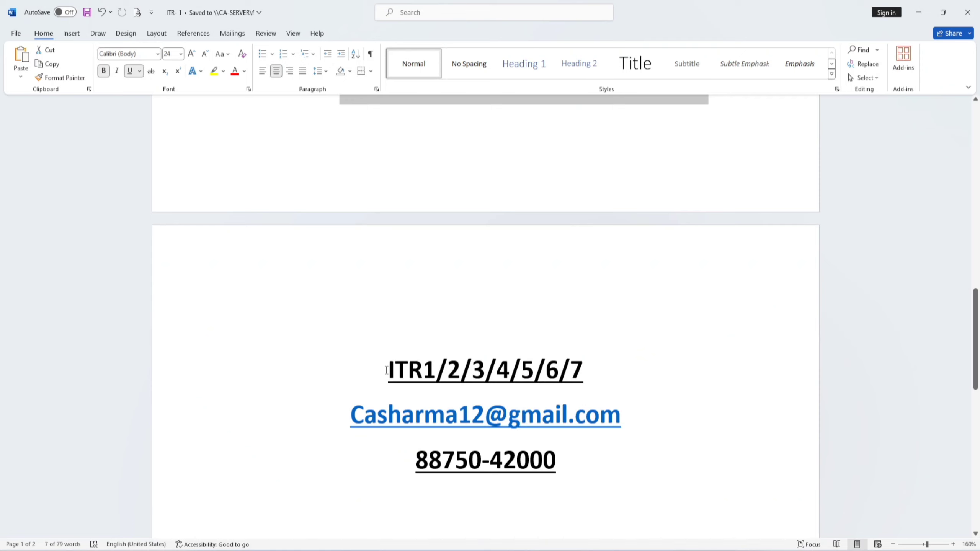
left_click_drag(386, 369, 610, 368)
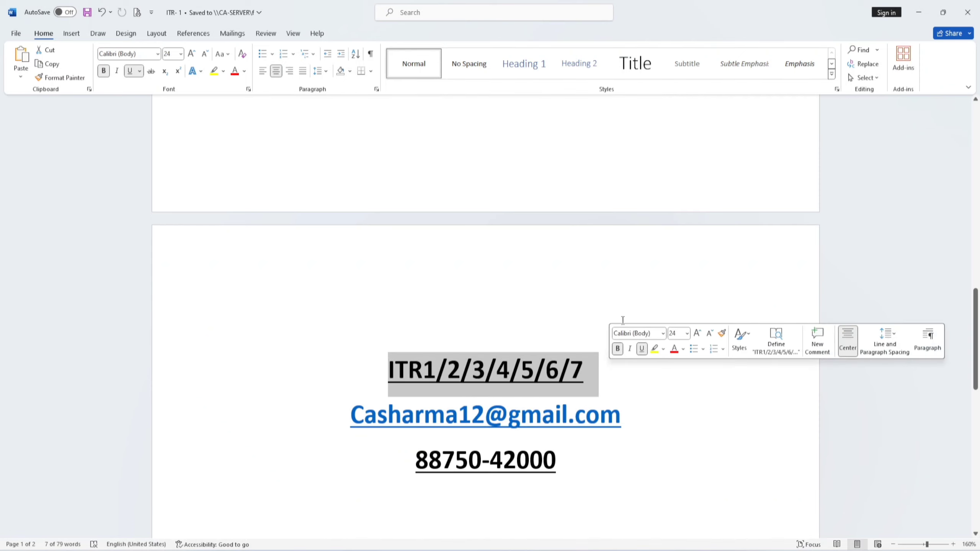
scroll(618, 313, "down", 2)
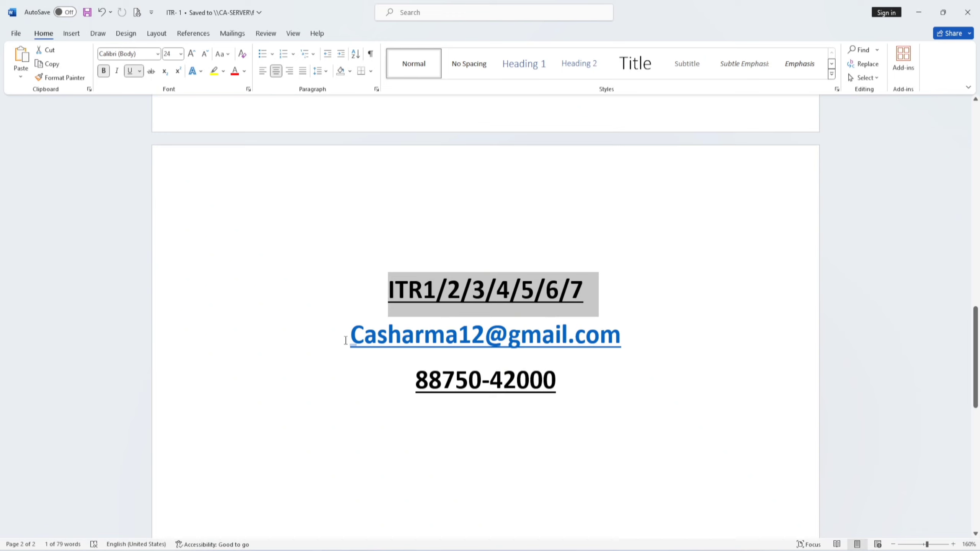
left_click_drag(346, 340, 625, 396)
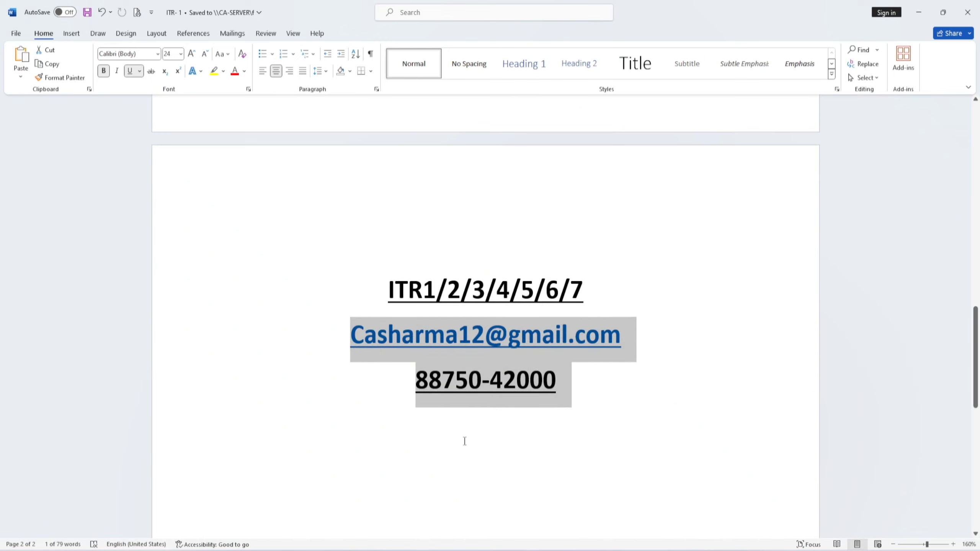
Step: Switch to the Chrome window with the new tab, load incometax.gov.in/iec/foportal and open its login page
mouse_move(243, 544)
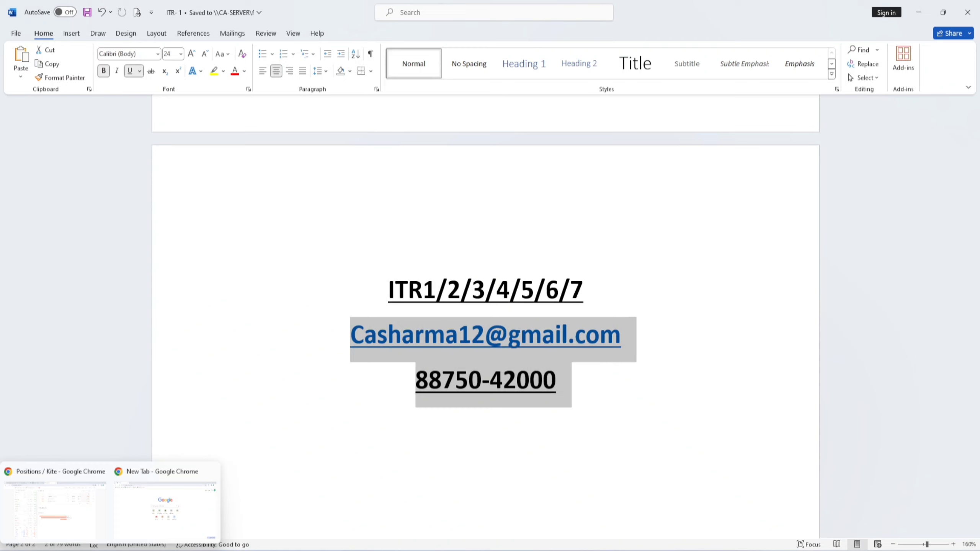
left_click(148, 537)
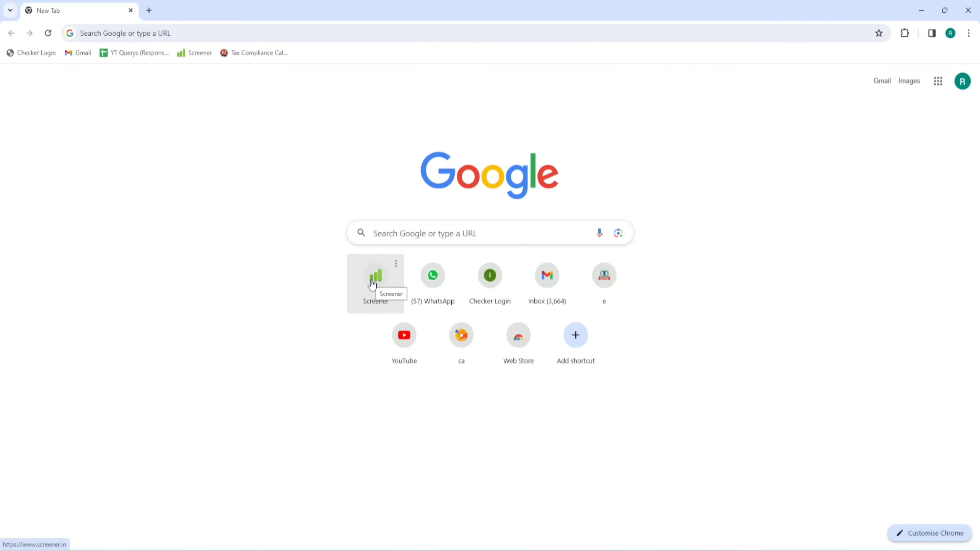
left_click(194, 37)
type("income tax login]")
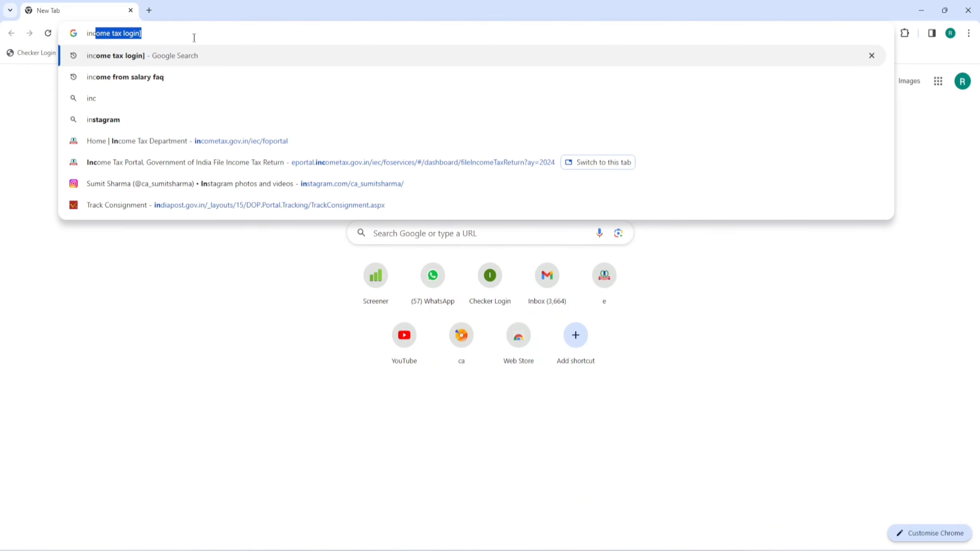
left_click(267, 141)
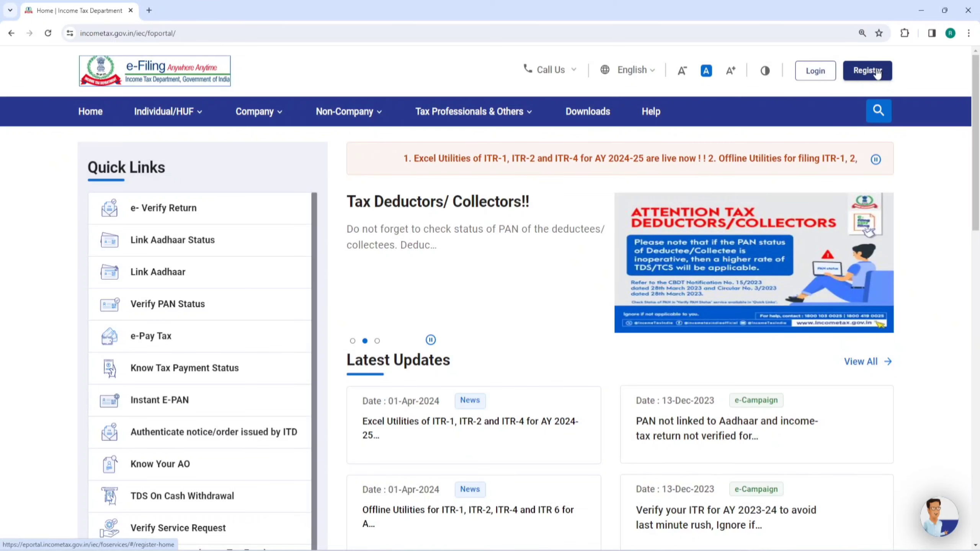
left_click(815, 71)
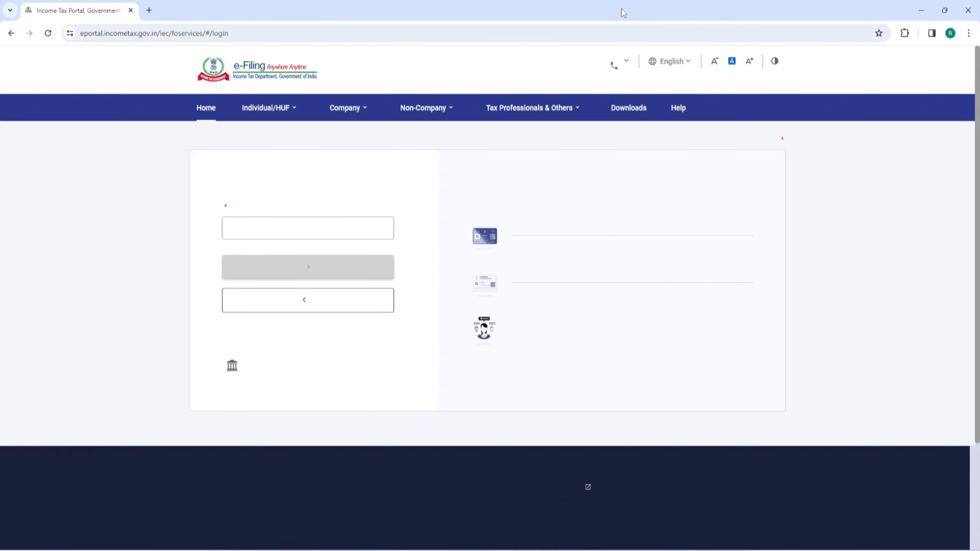
Step: Enter the taxpayer's user ID on the e-Filing login page and continue
left_click(338, 254)
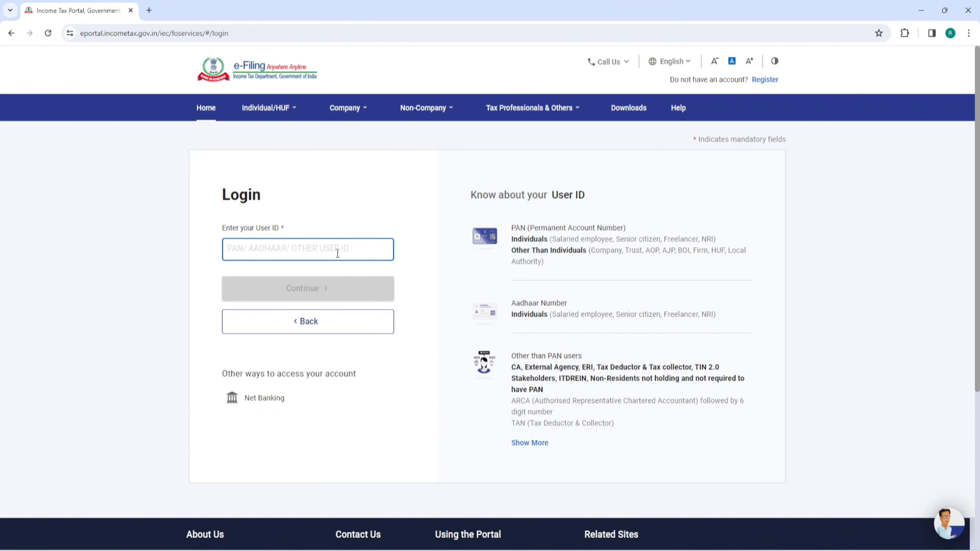
key("ctrl+v")
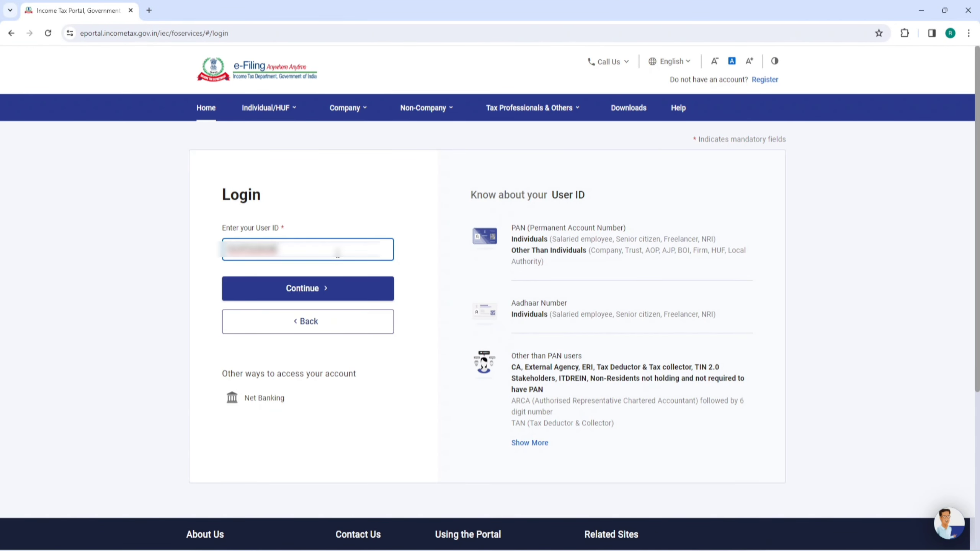
left_click(314, 289)
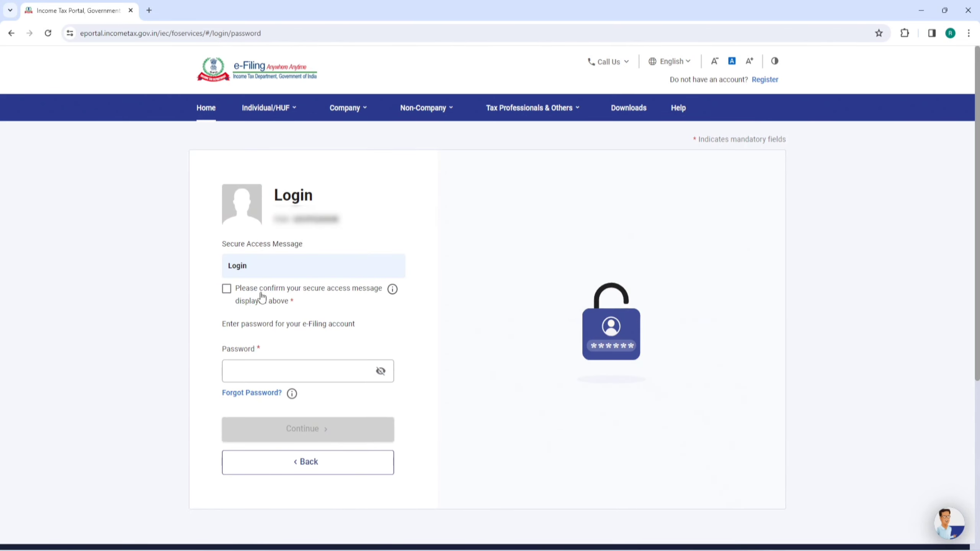
Step: Confirm the secure access message, enter the account password and log in to the e-Filing account
left_click(227, 288)
left_click(243, 374)
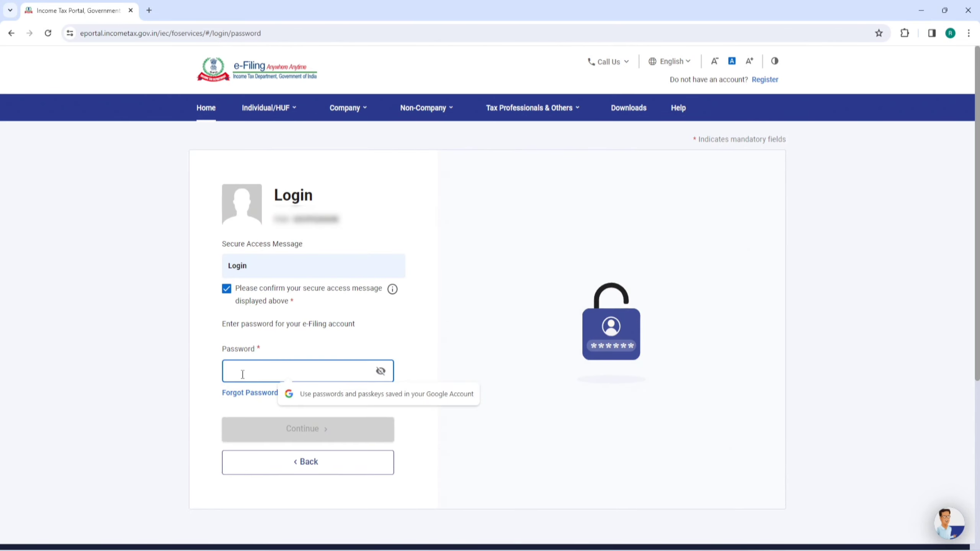
type("••")
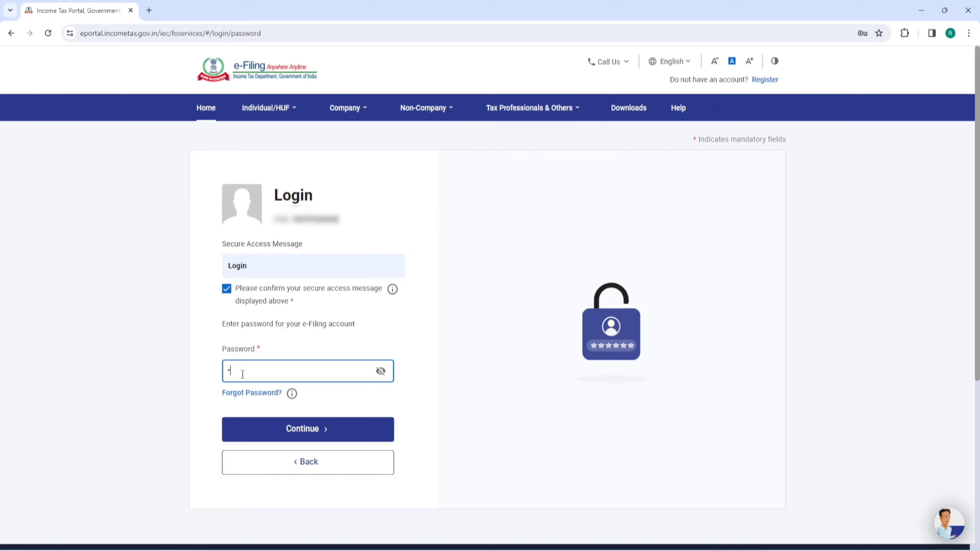
key("BackSpace")
type("•")
type("•")
left_click(301, 429)
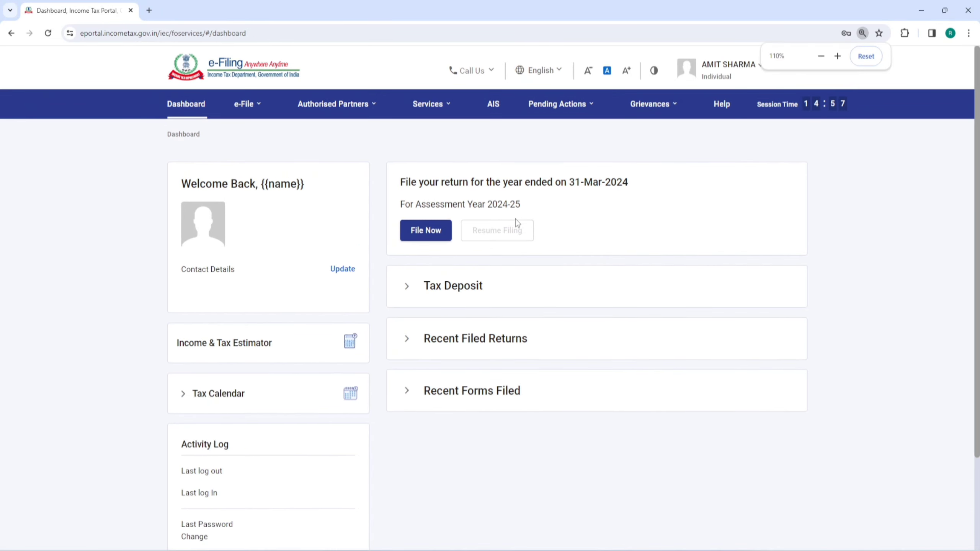
Step: Enlarge the dashboard page to 125% and open the File Income Tax Return form
key("ctrl+plus")
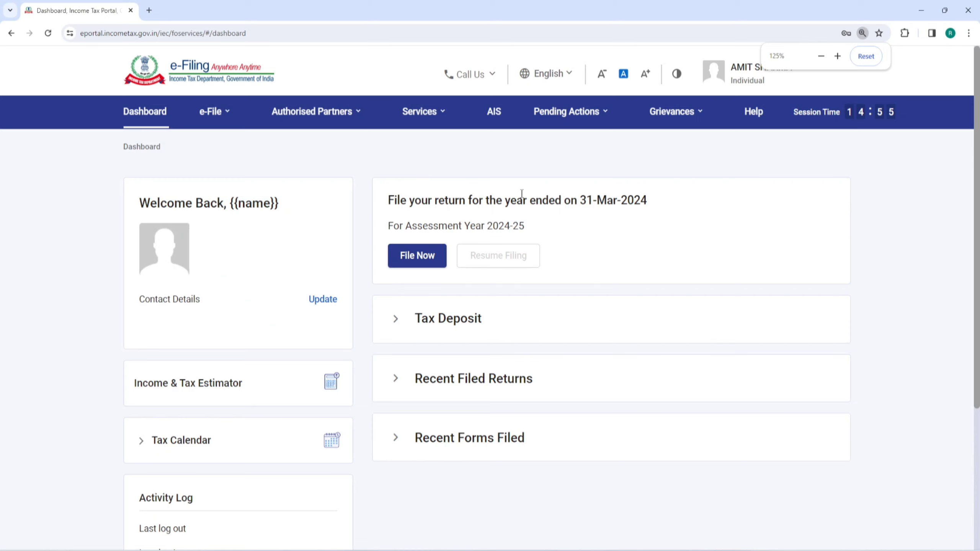
left_click_drag(387, 200, 656, 206)
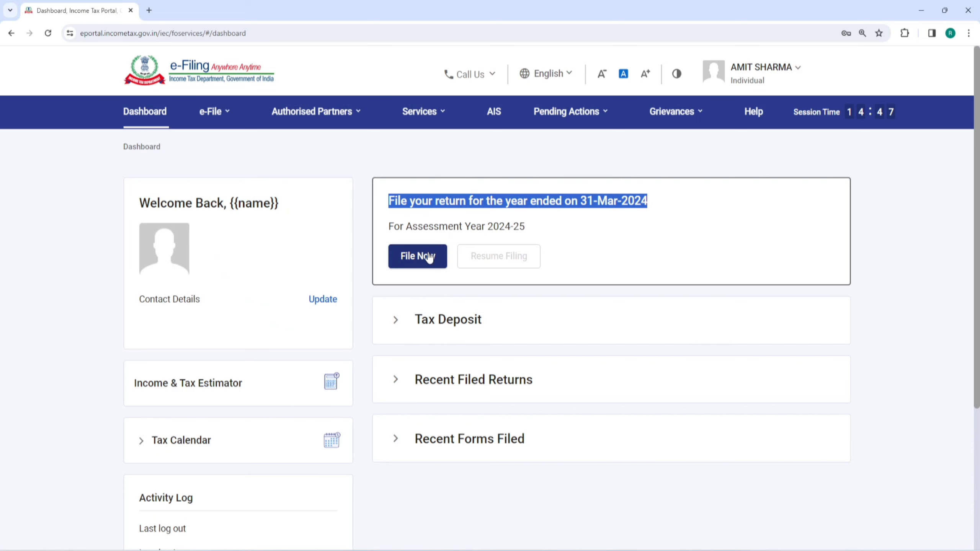
left_click(214, 112)
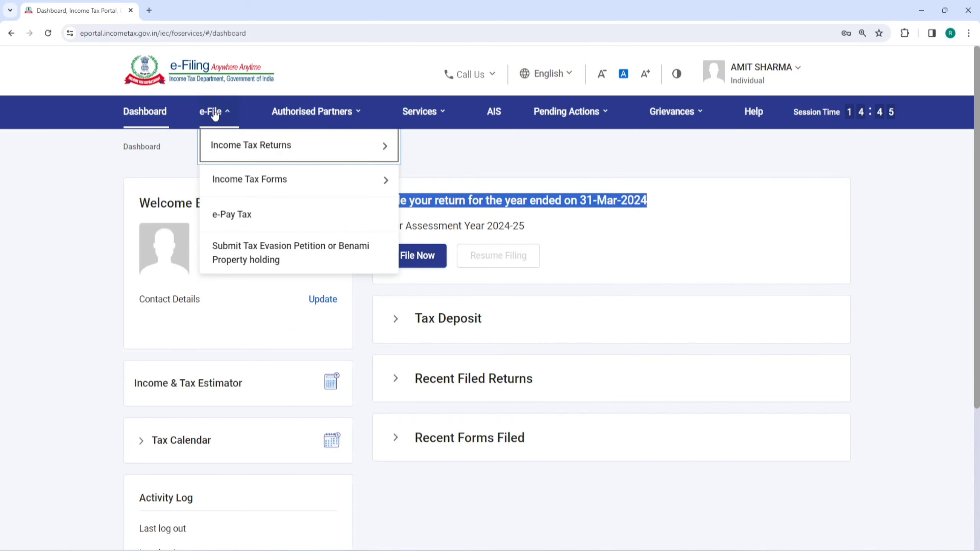
mouse_move(256, 147)
left_click(465, 134)
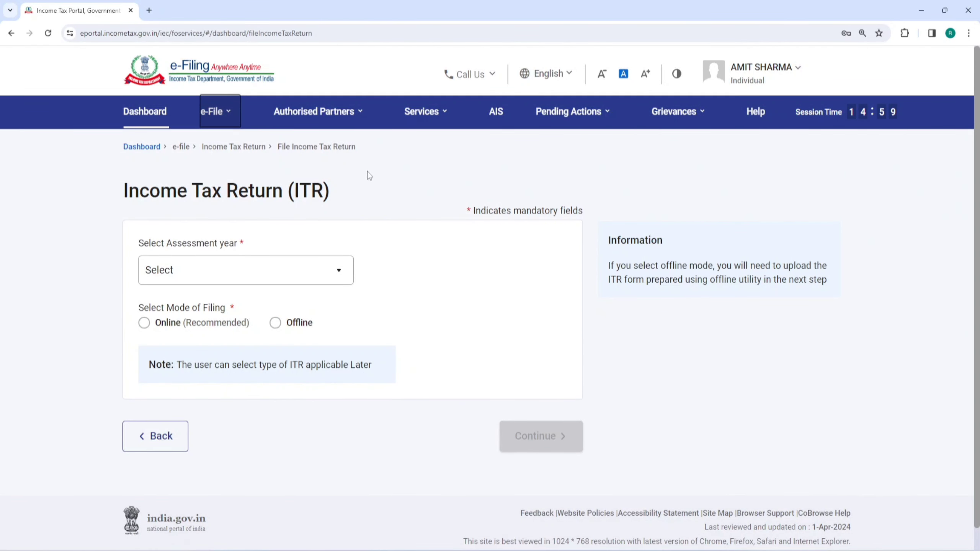
Step: Choose assessment year 2024-25 (Current A.Y.) with online filing mode, continue, and check for saved drafts pending submission
scroll(241, 227, "down", 1)
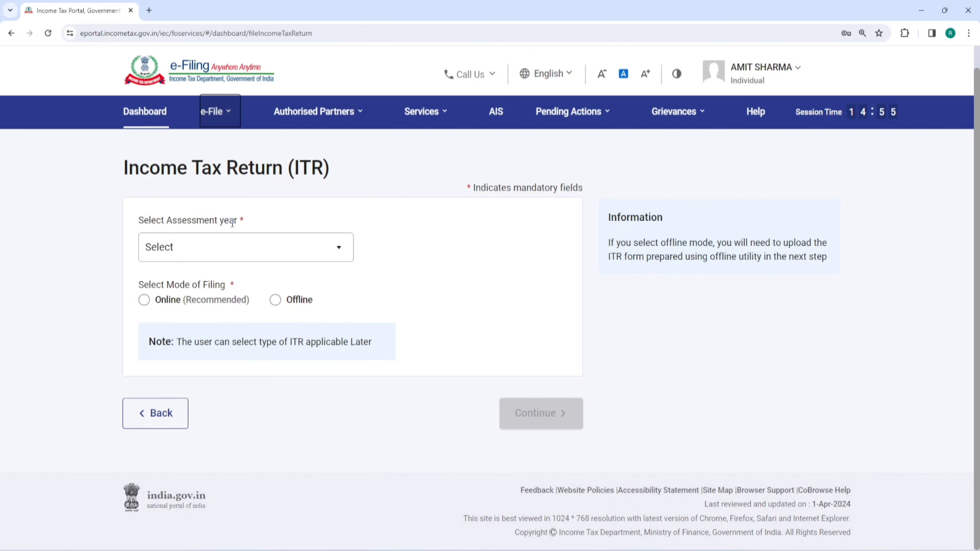
left_click(221, 246)
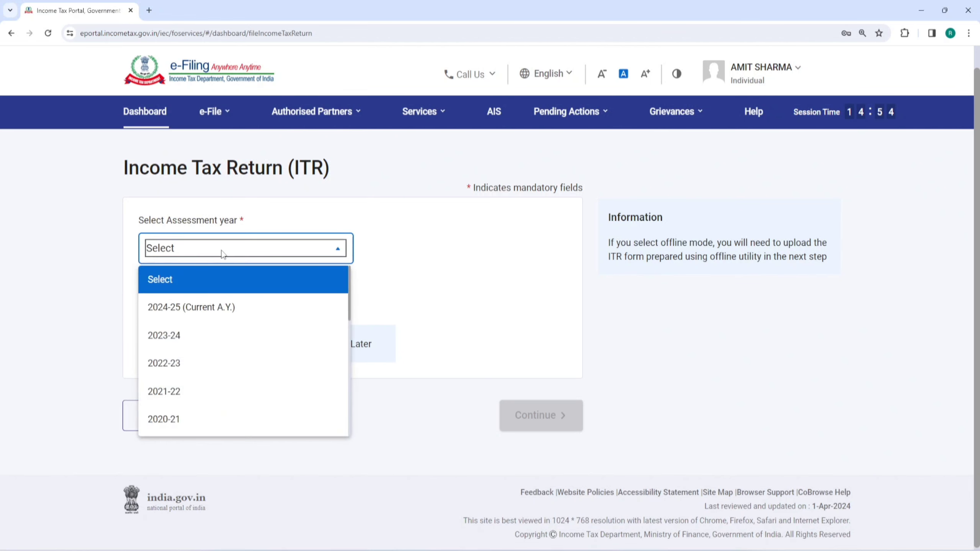
left_click(197, 311)
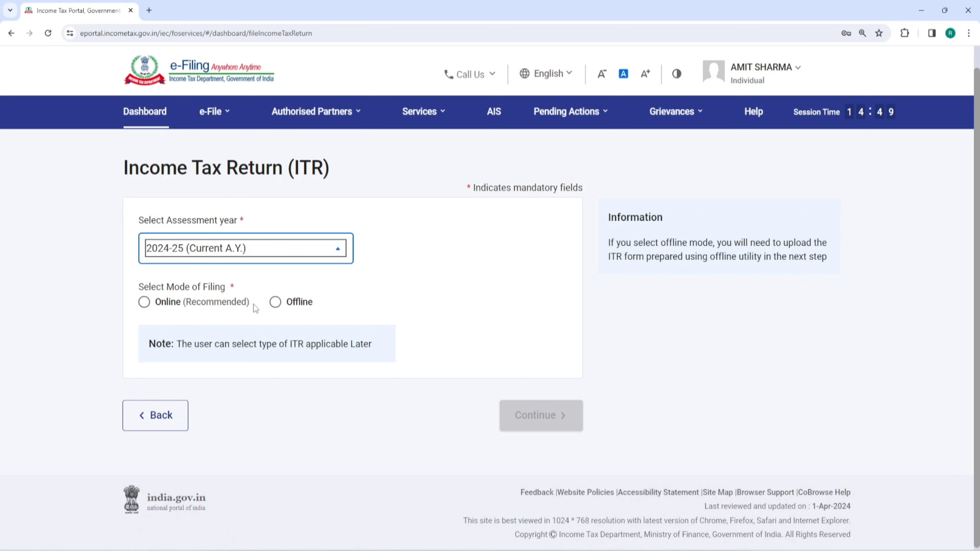
left_click(143, 303)
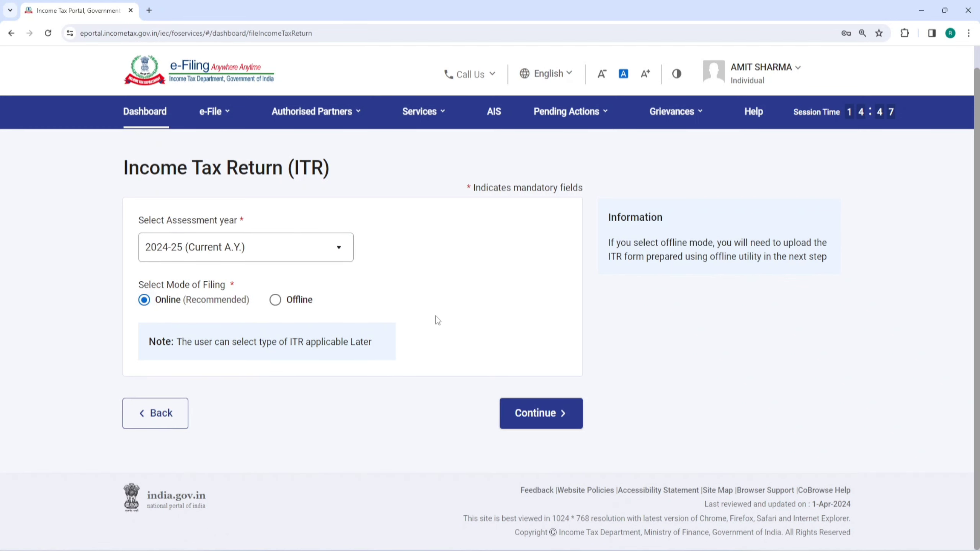
left_click(523, 412)
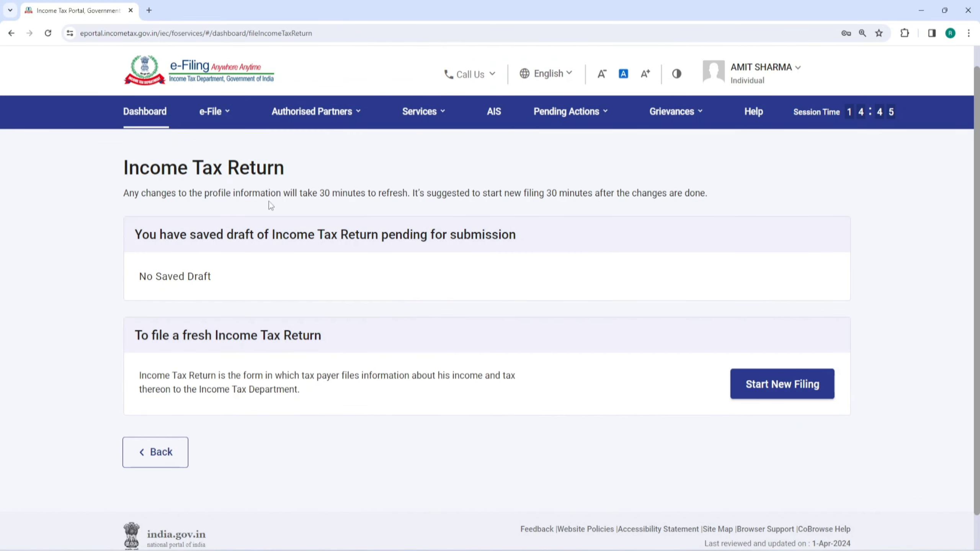
left_click_drag(142, 233, 515, 236)
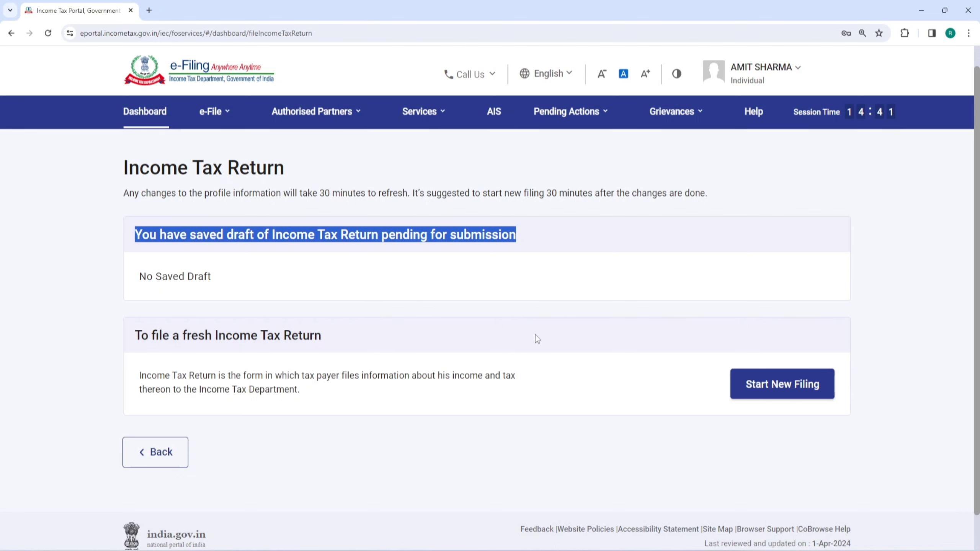
Step: Start a new filing with Individual status, select the ITR-1 form and proceed with it
left_click(780, 384)
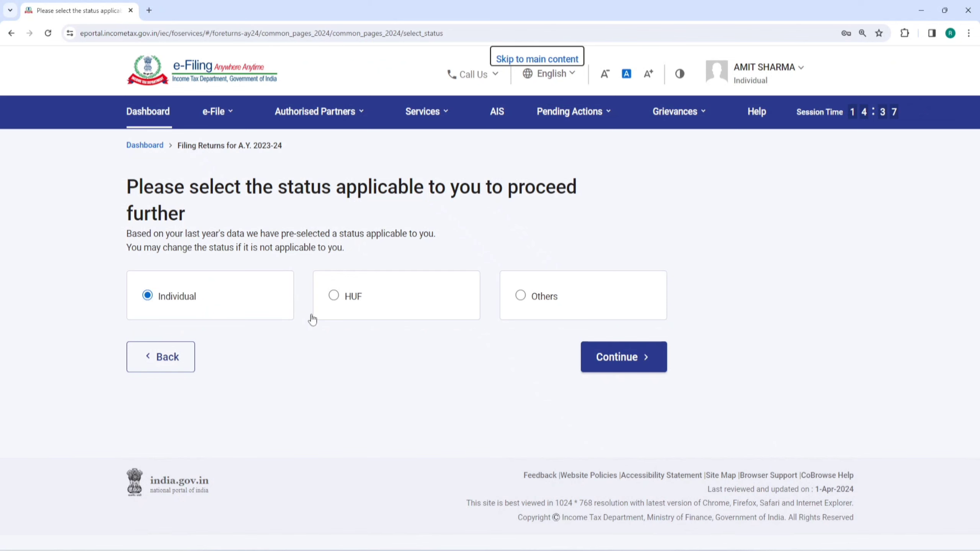
left_click(614, 356)
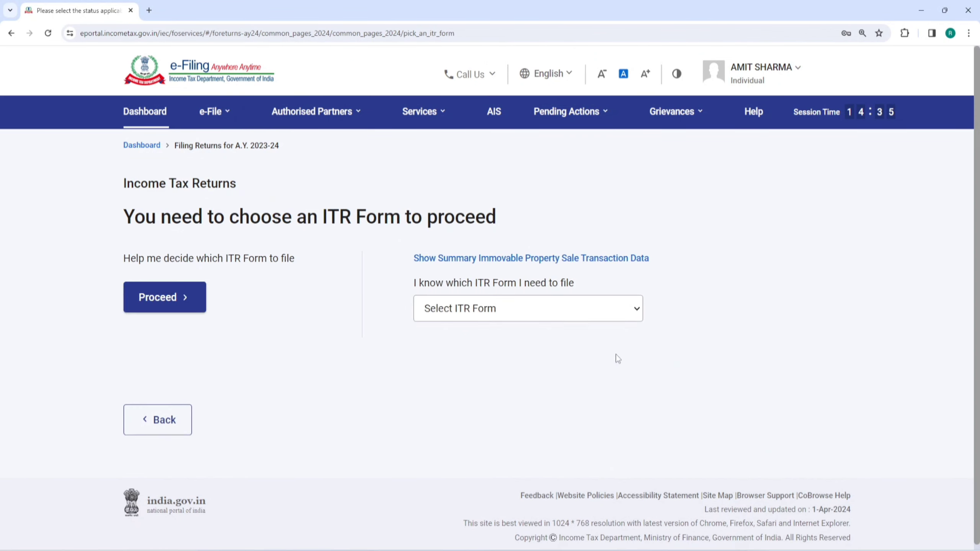
left_click(520, 311)
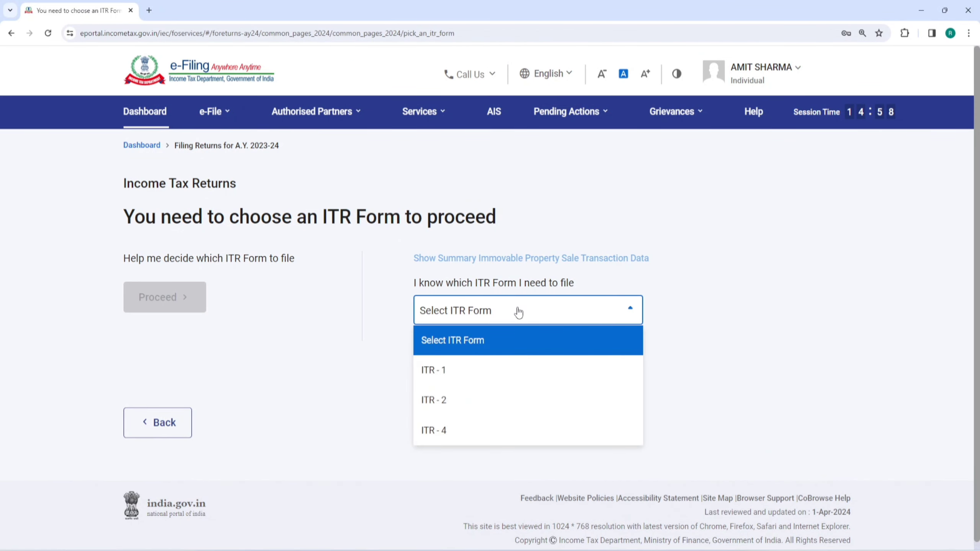
left_click(461, 372)
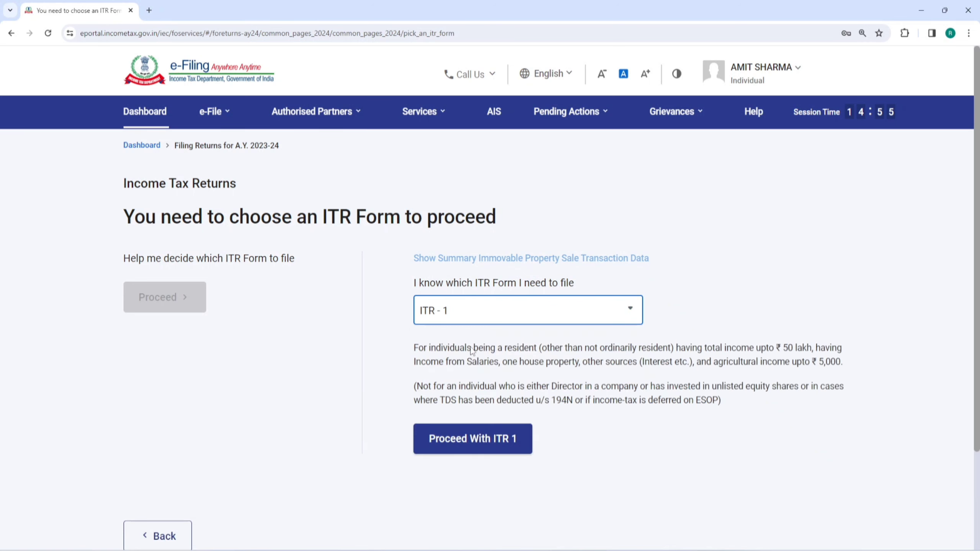
left_click(469, 440)
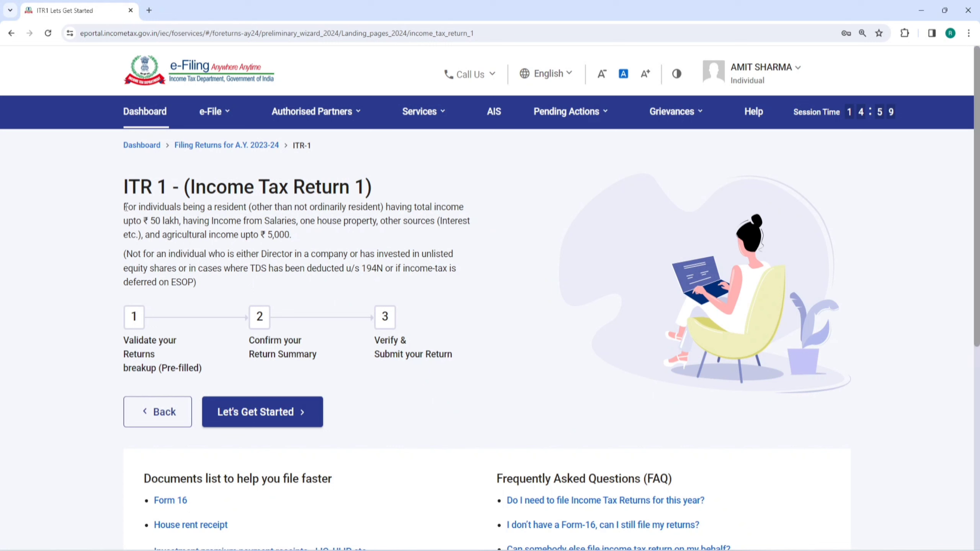
Step: Read the ITR-1 eligibility conditions, including the ₹ 50 lakh income limit and section 194N exclusion, and start the return
left_click_drag(124, 208, 307, 241)
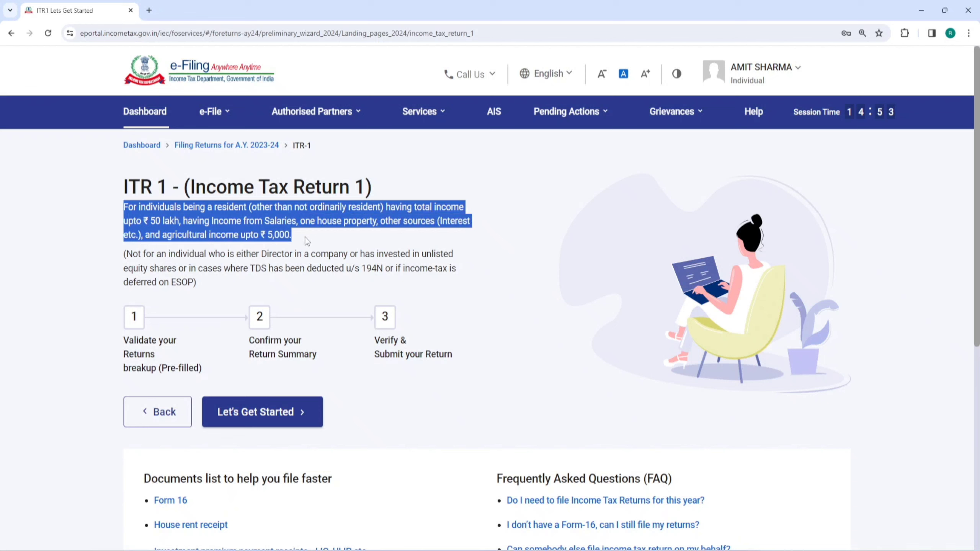
left_click(305, 238)
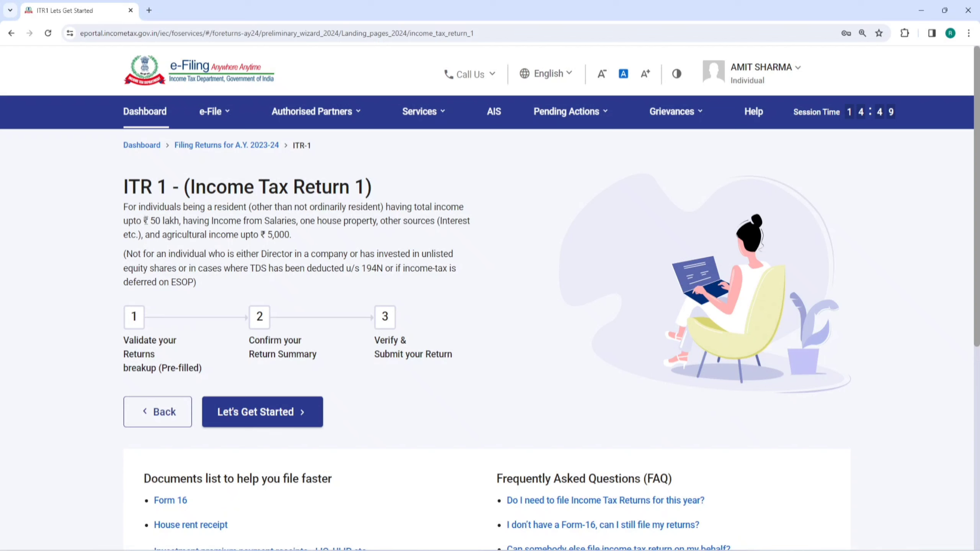
left_click_drag(143, 221, 174, 221)
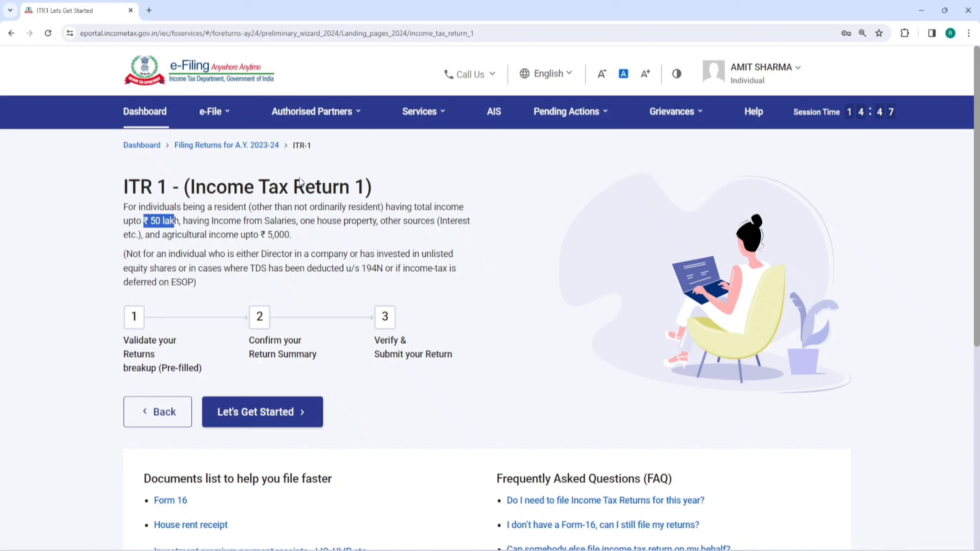
left_click_drag(346, 269, 384, 270)
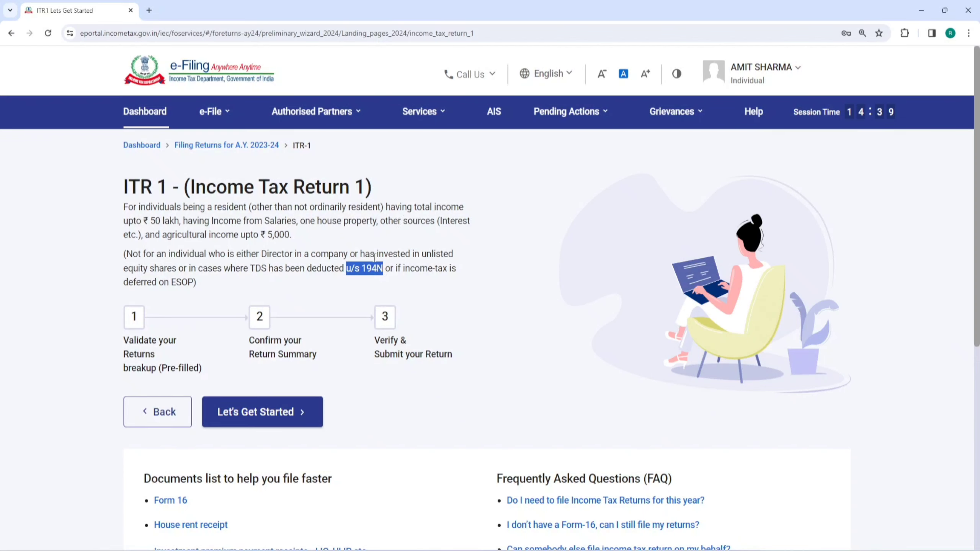
left_click(265, 413)
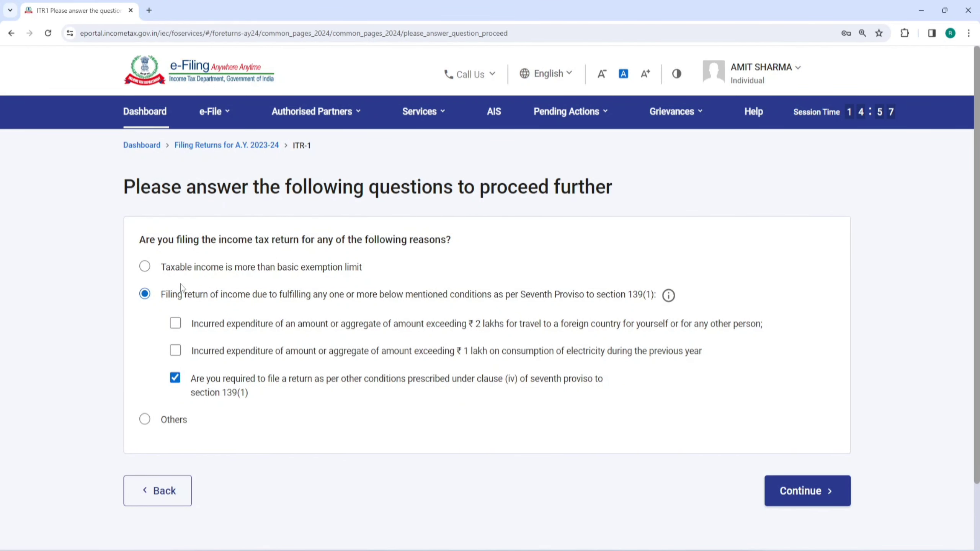
Step: Choose Others as the reason for filing the income tax return and continue
left_click(146, 267)
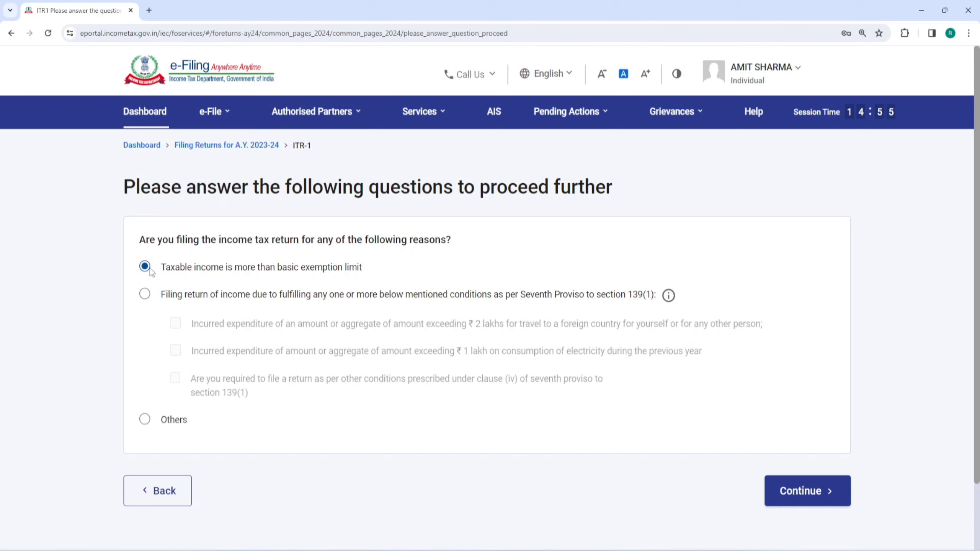
left_click(146, 421)
left_click(798, 493)
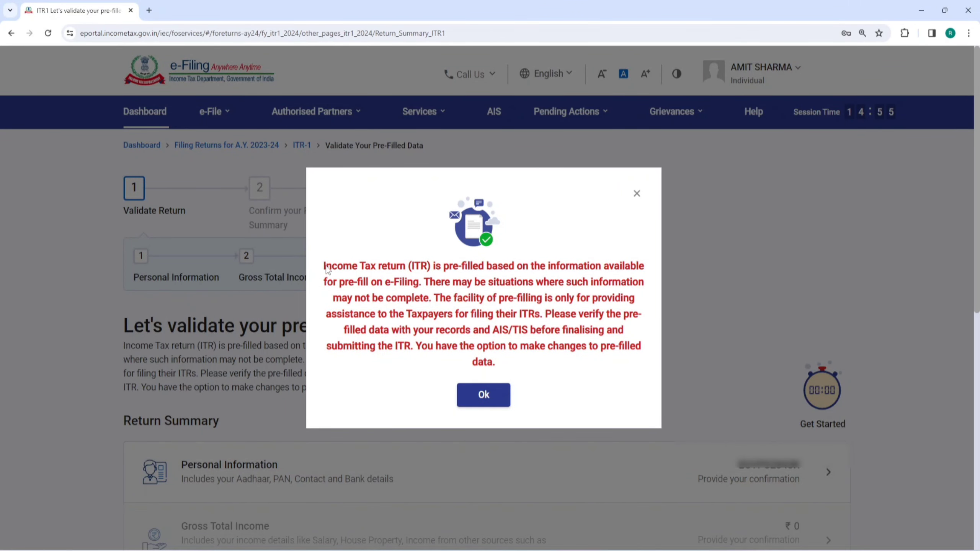
Step: Read and acknowledge the notice about pre-filled data, and open the Personal Information section of the return summary
left_click_drag(326, 269, 628, 342)
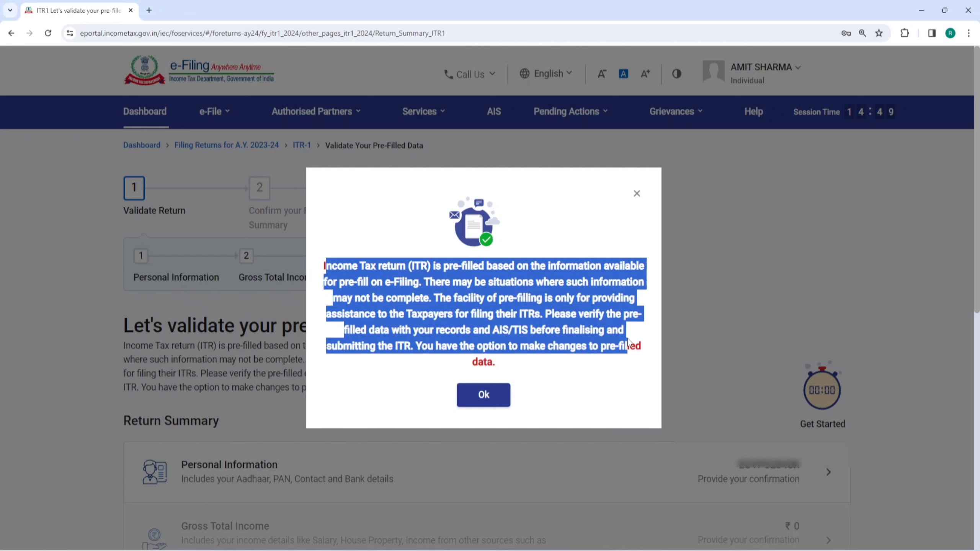
left_click(488, 400)
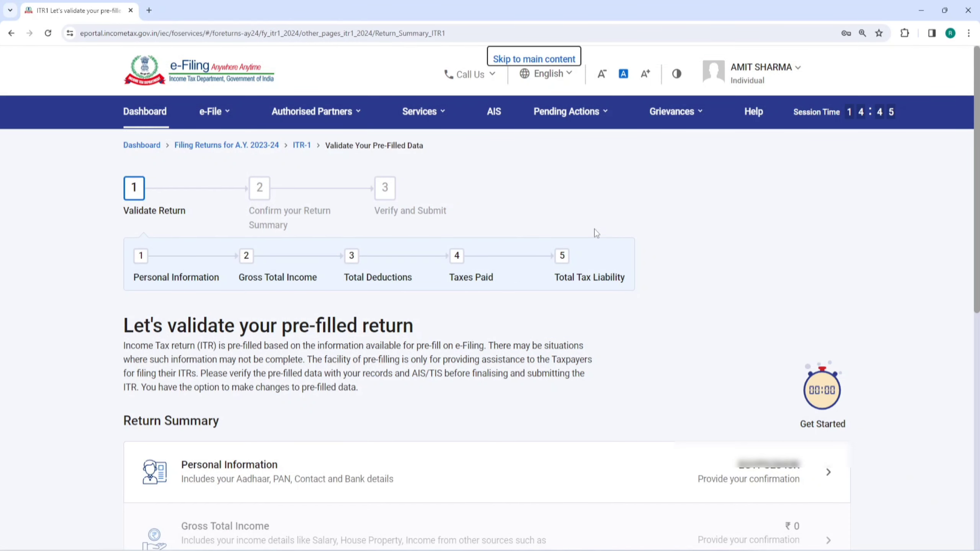
left_click(247, 474)
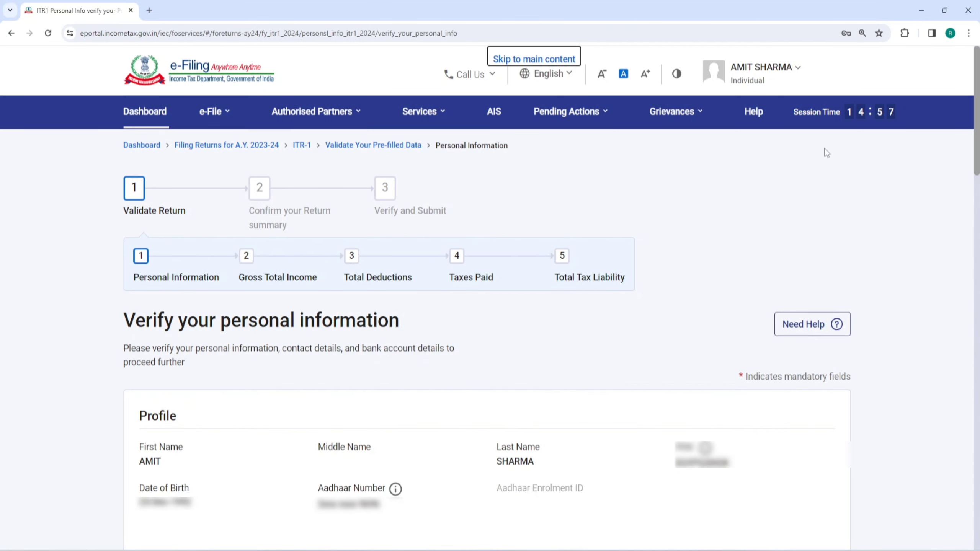
Step: Review the profile and contact details, set Nature of Employment to Others and keep the filing section at 139(1)
scroll(978, 173, "down", 10)
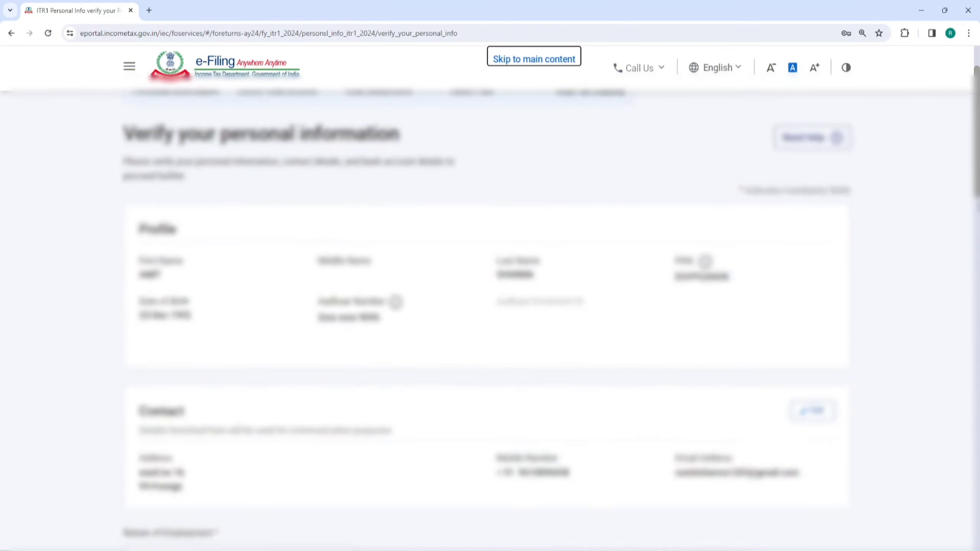
scroll(978, 173, "down", 5)
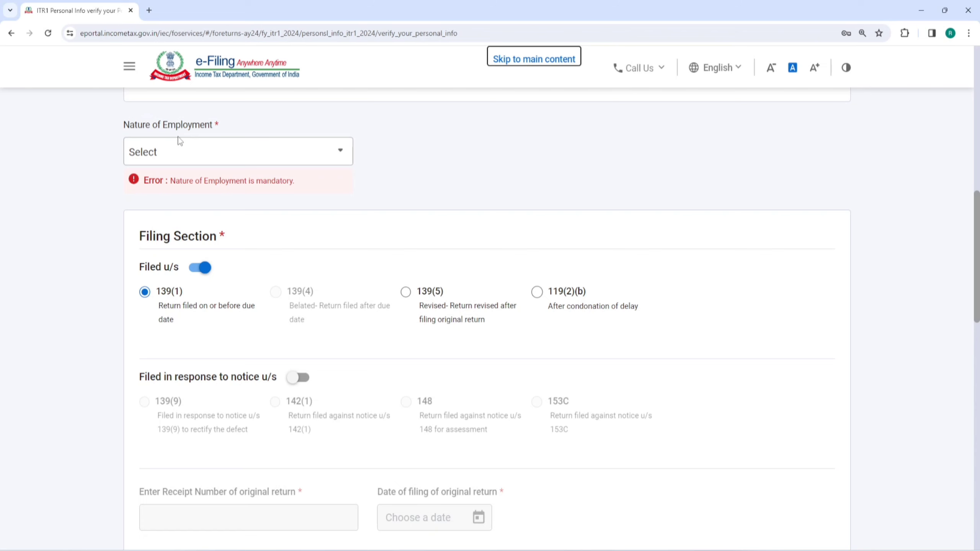
left_click(205, 153)
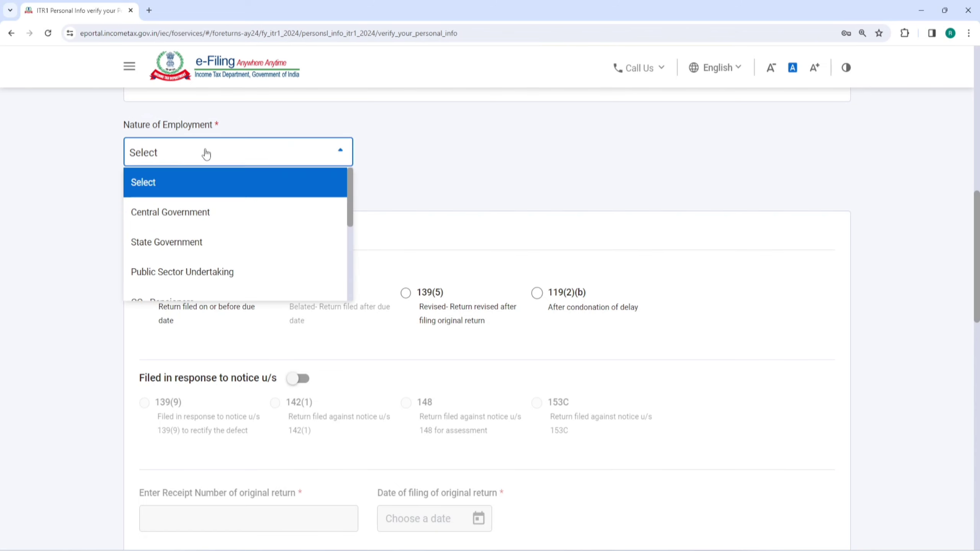
scroll(193, 214, "down", 5)
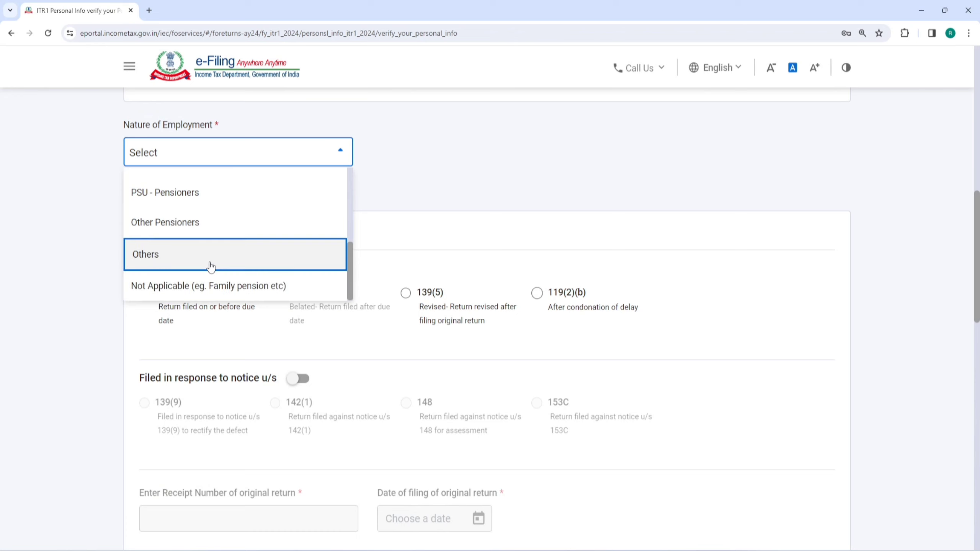
left_click(210, 263)
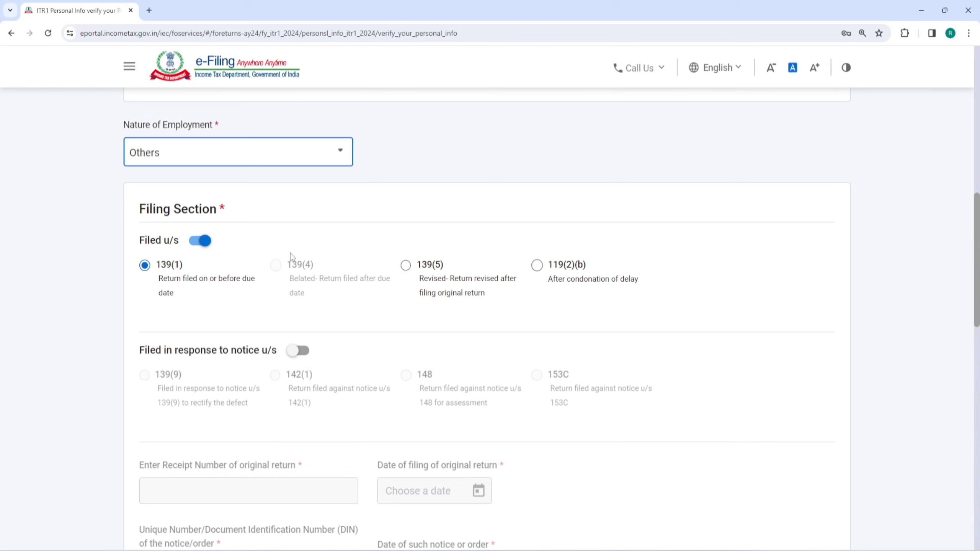
left_click(279, 265)
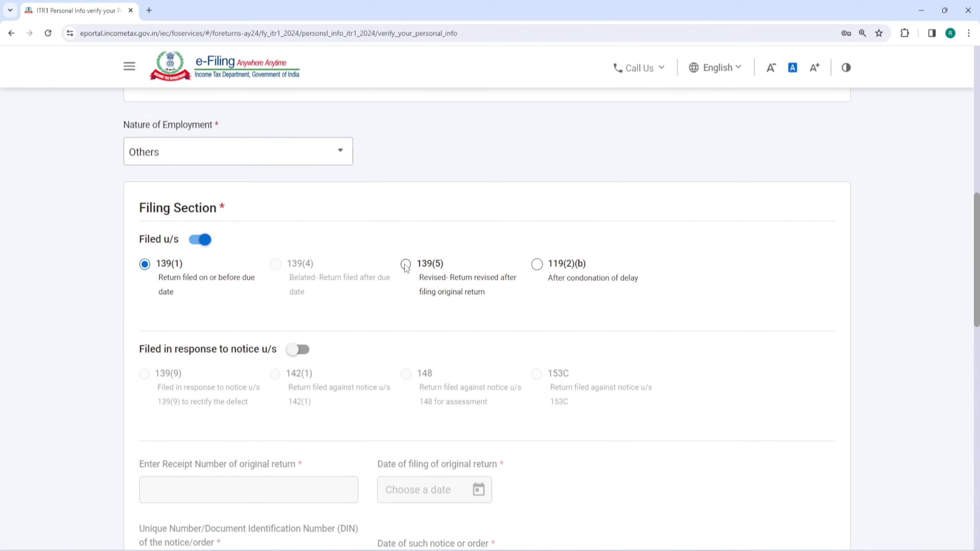
Step: Answer Yes to opting out of the new tax regime under section 115BAC(6)
scroll(358, 260, "down", 8)
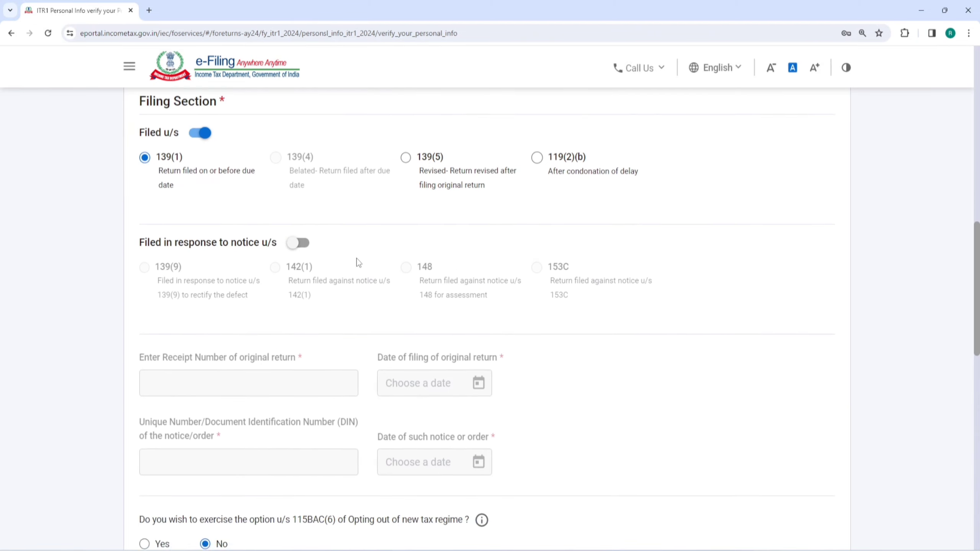
scroll(356, 259, "down", 1)
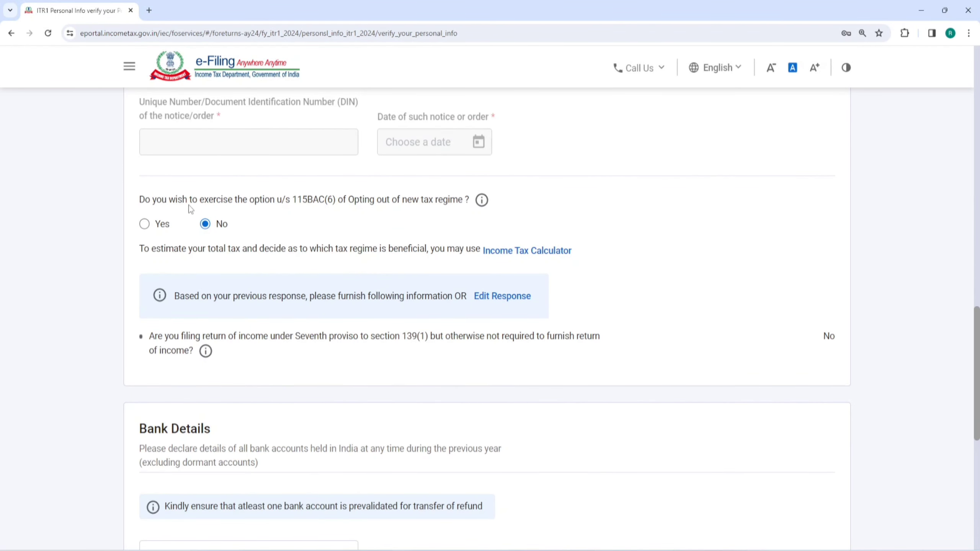
left_click_drag(145, 205, 199, 212)
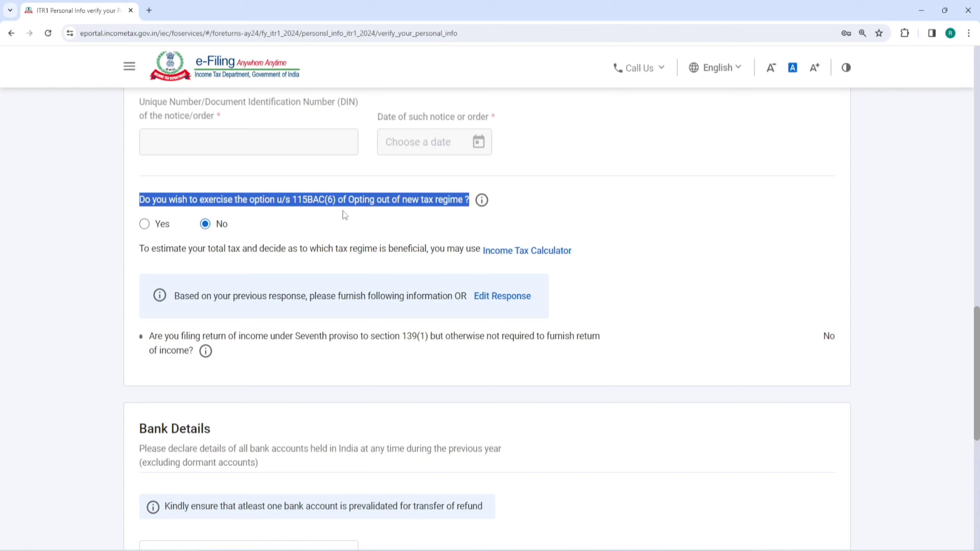
left_click(426, 214)
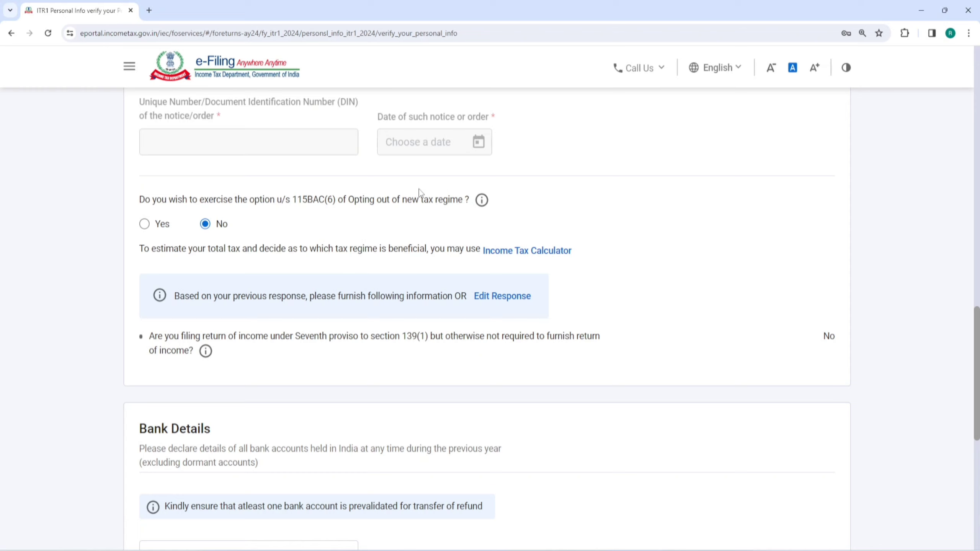
left_click(143, 227)
Step: Try to open the Income Tax Calculator in a separate browser tab, and return to the personal information form
right_click(512, 251)
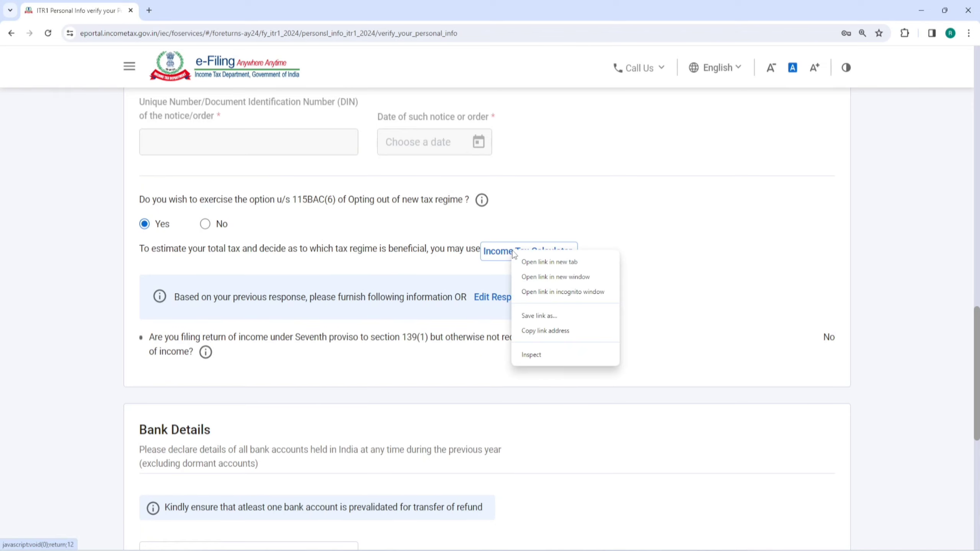
left_click(536, 263)
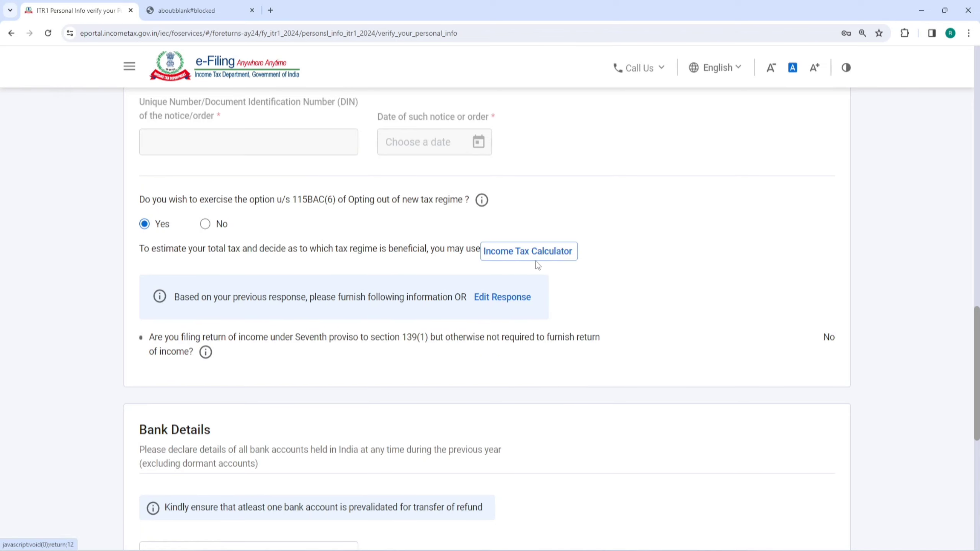
left_click(209, 11)
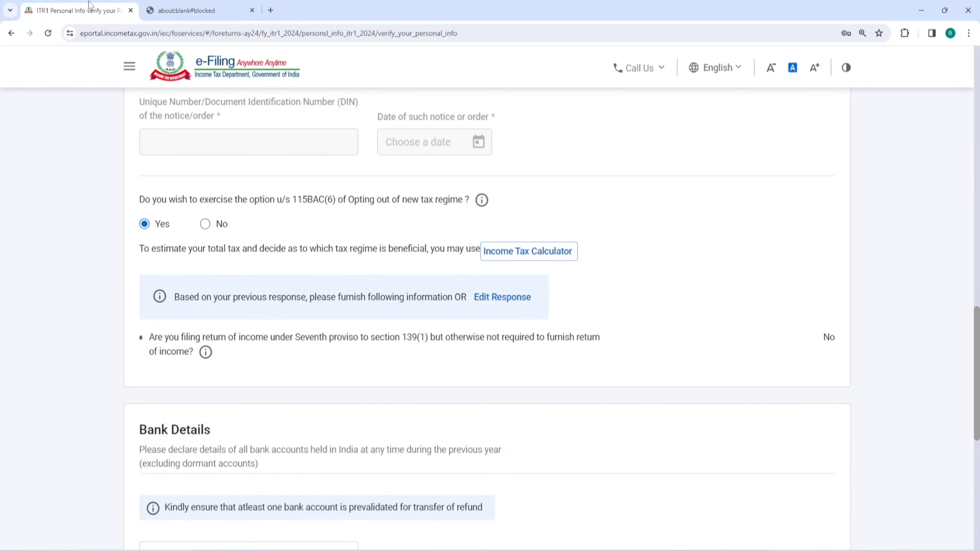
left_click(91, 6)
Step: Check the bank details and confirm the personal information section
scroll(423, 254, "down", 5)
scroll(423, 254, "down", 3)
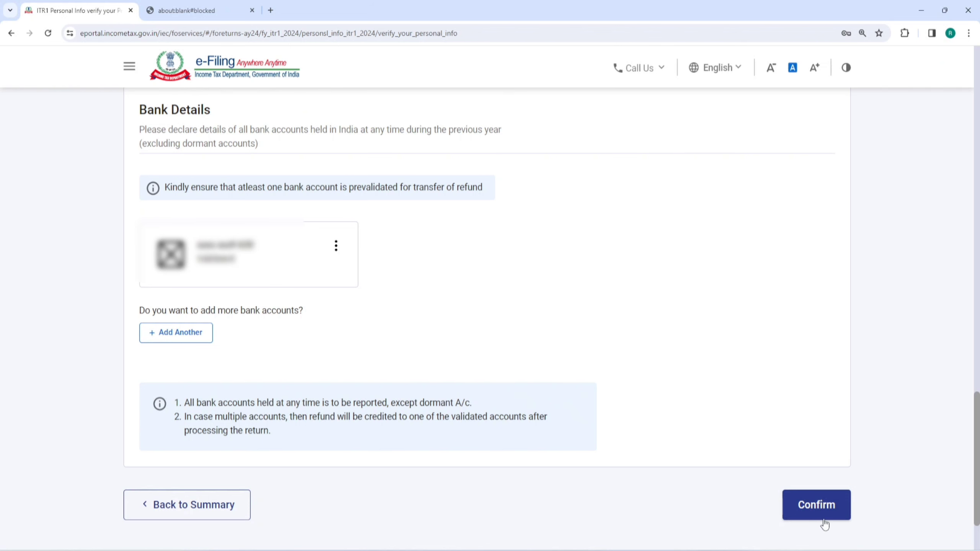
left_click(820, 506)
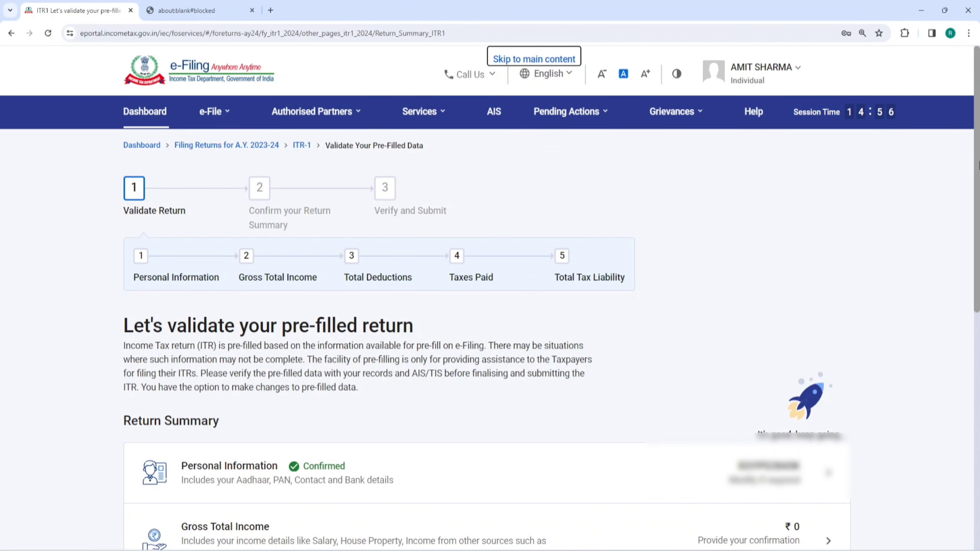
Step: Review the remaining sections of the return summary and open Gross Total Income
scroll(978, 257, "down", 5)
left_click_drag(978, 257, 979, 346)
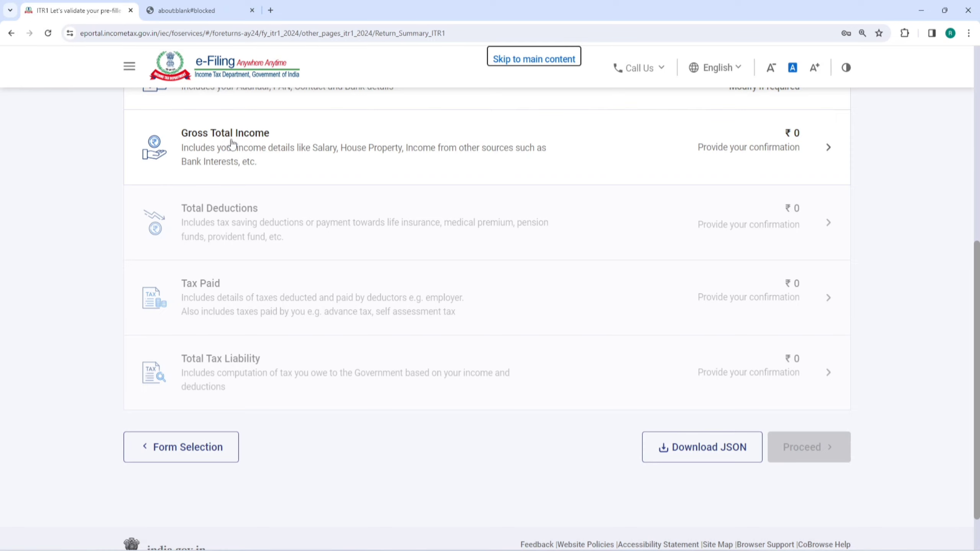
left_click(255, 149)
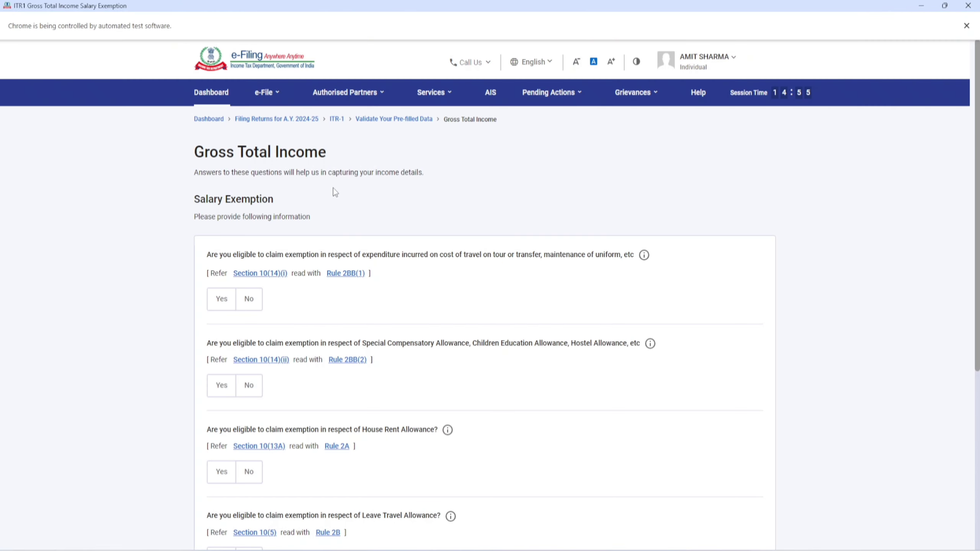
Step: Look through the salary exemption questions and skip them to reach the income source details
left_click_drag(194, 151, 324, 159)
left_click_drag(194, 199, 317, 194)
scroll(317, 193, "down", 3)
scroll(316, 193, "down", 4)
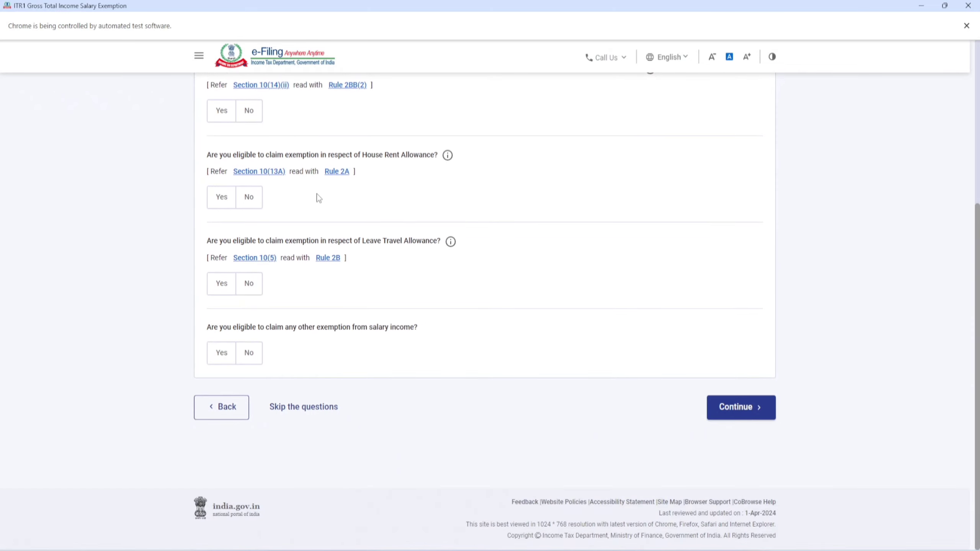
left_click(300, 408)
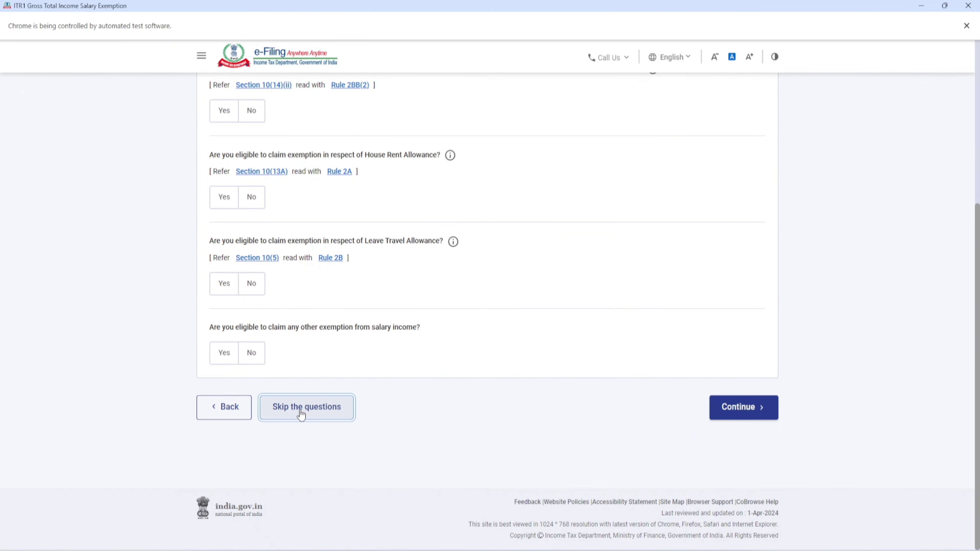
left_click(587, 345)
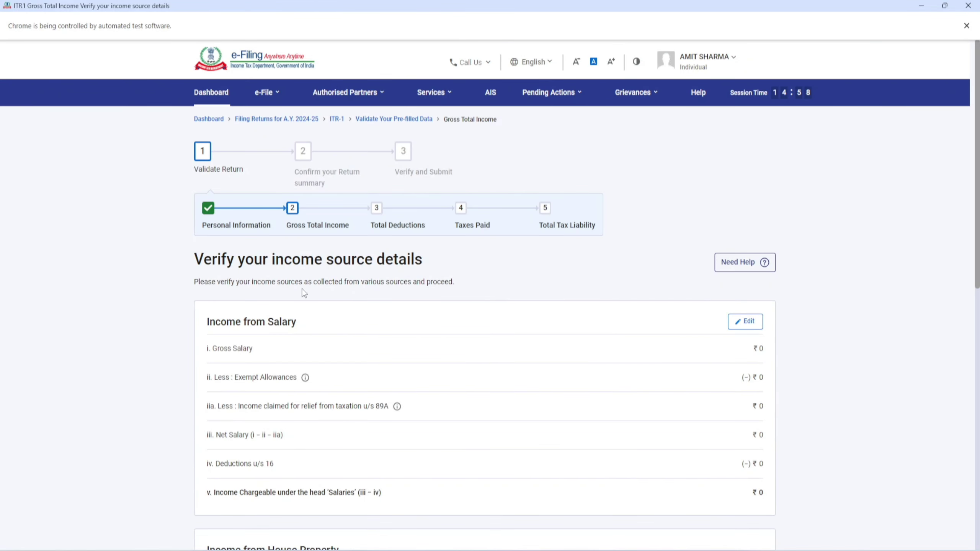
Step: Check the income source details and open the Income from Salary section for editing
left_click_drag(193, 261, 406, 291)
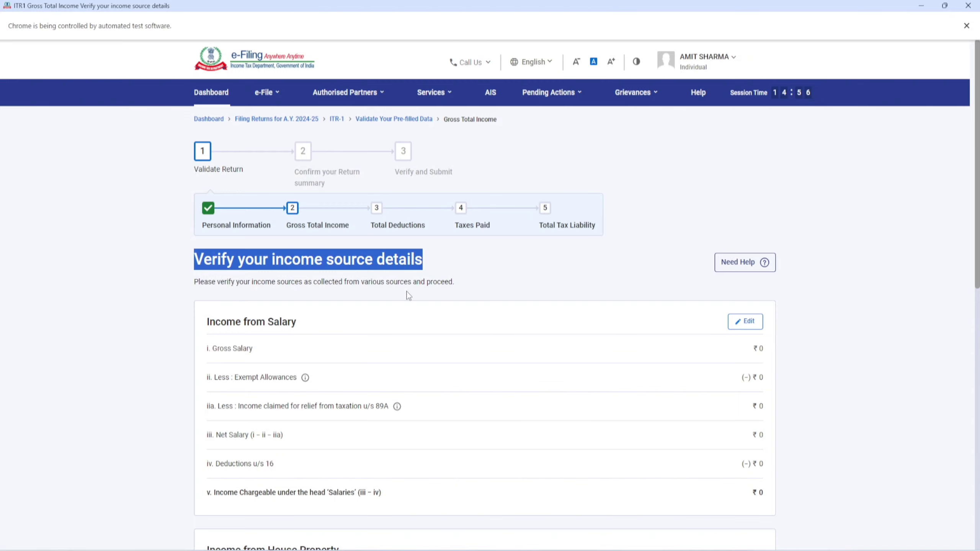
scroll(324, 332, "down", 3)
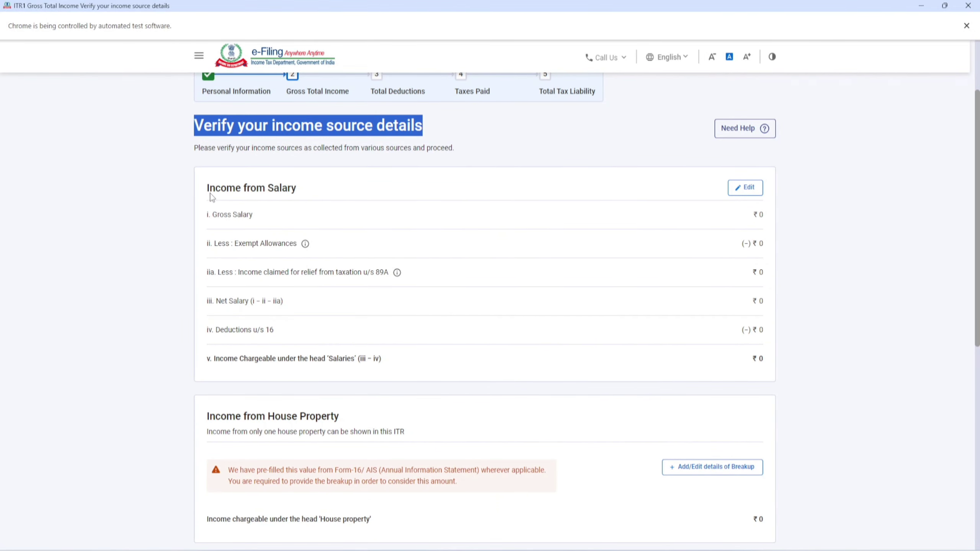
left_click_drag(207, 195, 296, 198)
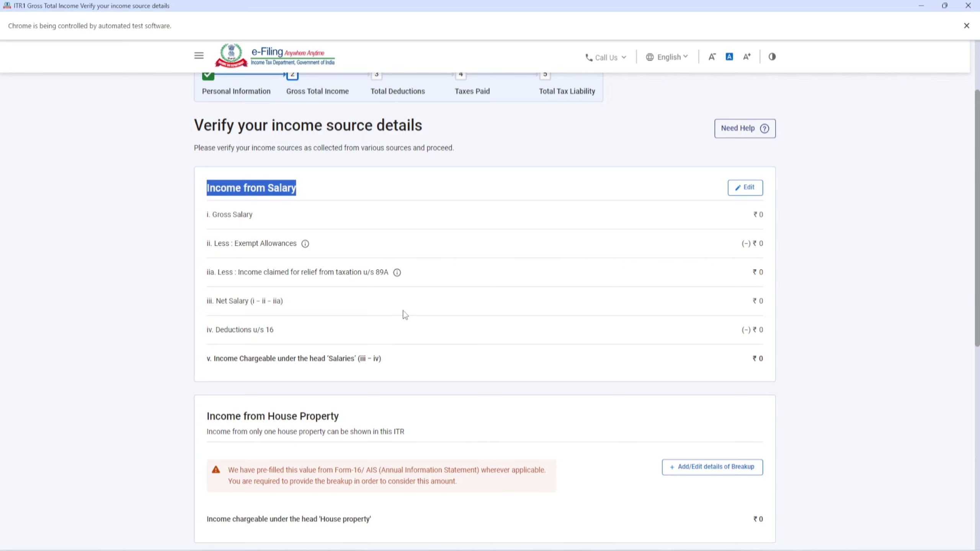
left_click(746, 192)
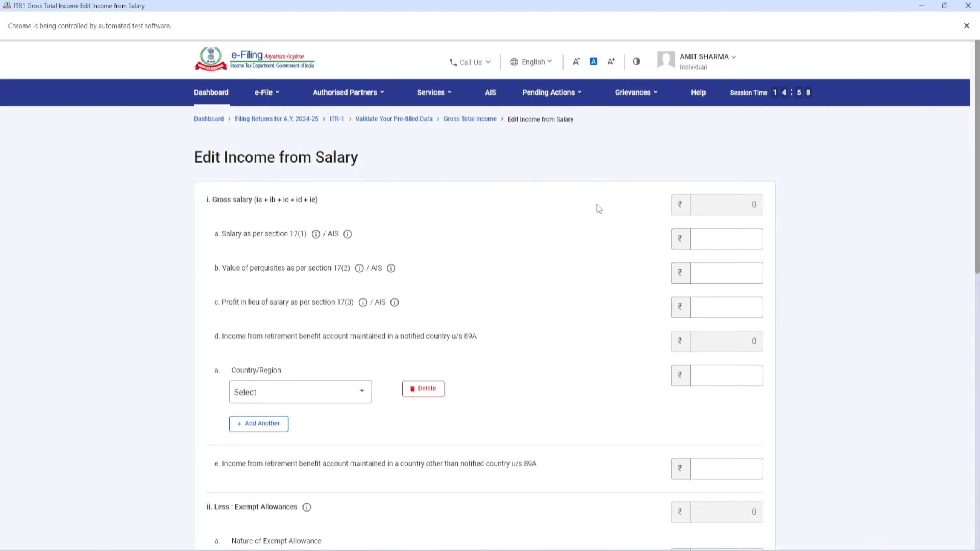
Step: Open the Annual Information Statement on the Compliance Portal and examine the business receipts details in the Taxpayer Information Summary
left_click(491, 95)
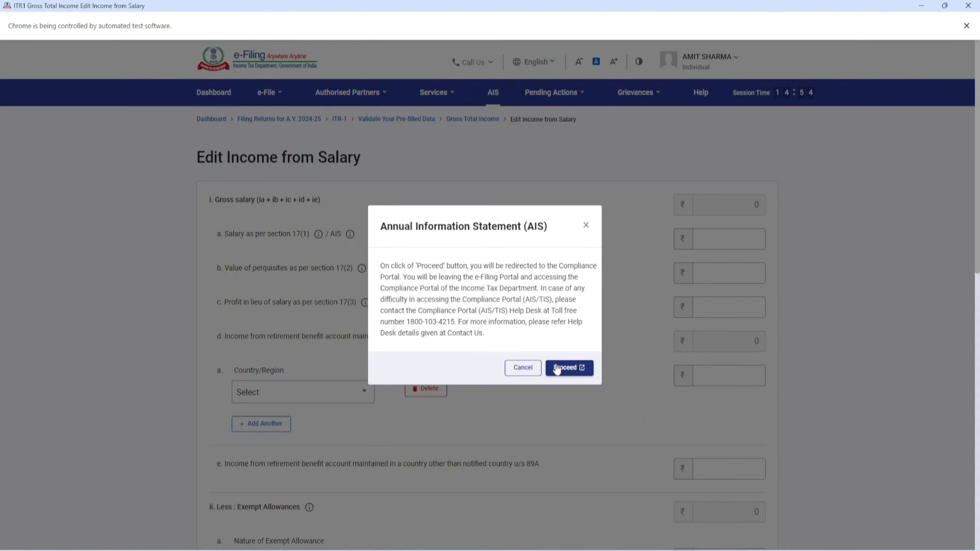
left_click(563, 368)
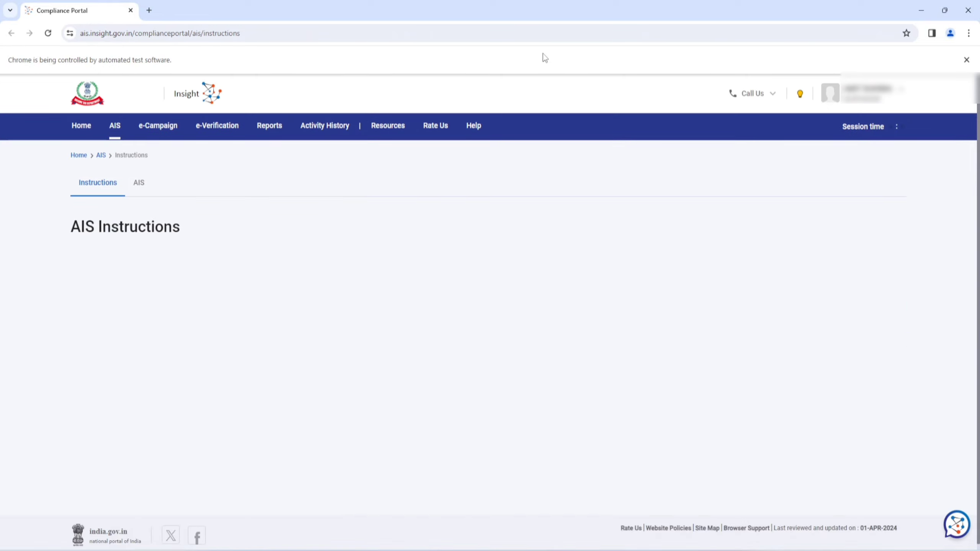
left_click(139, 182)
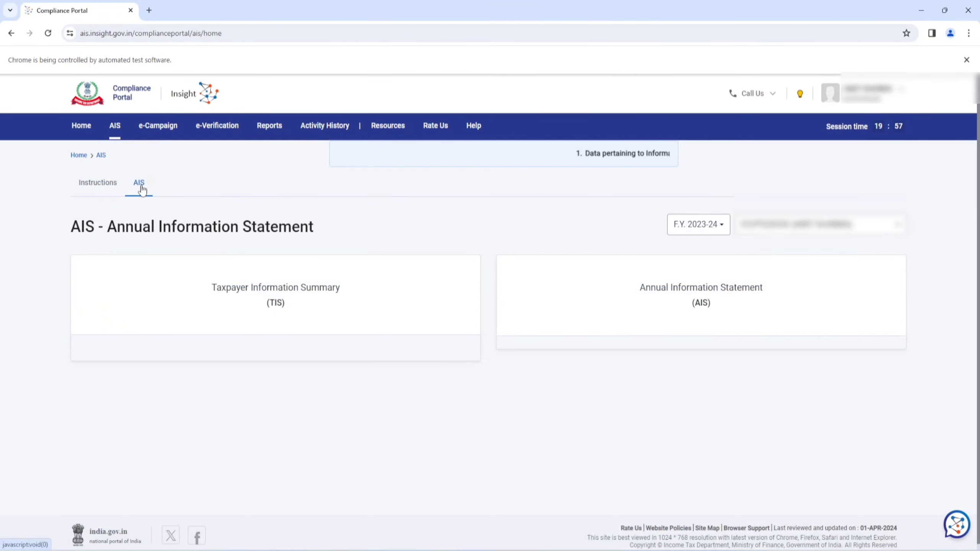
scroll(297, 305, "down", 1)
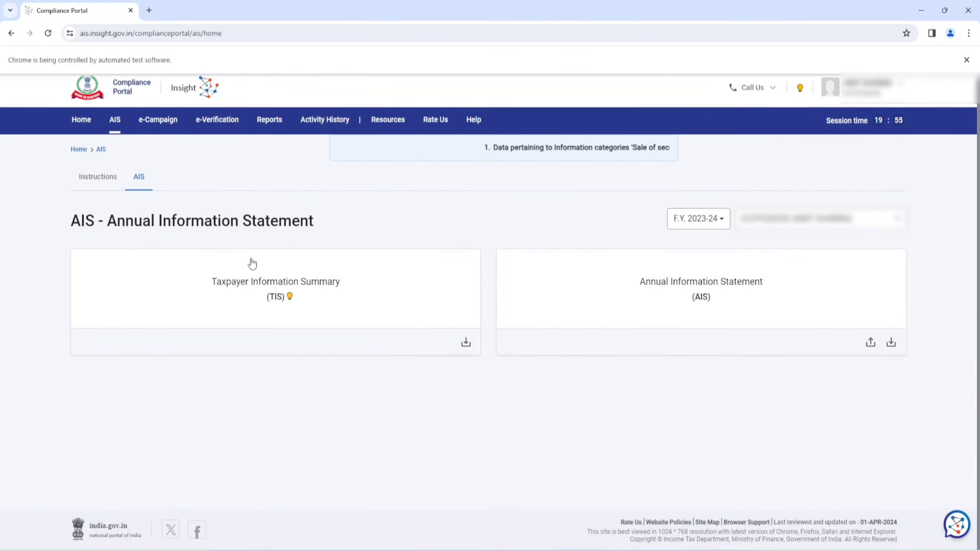
left_click(271, 287)
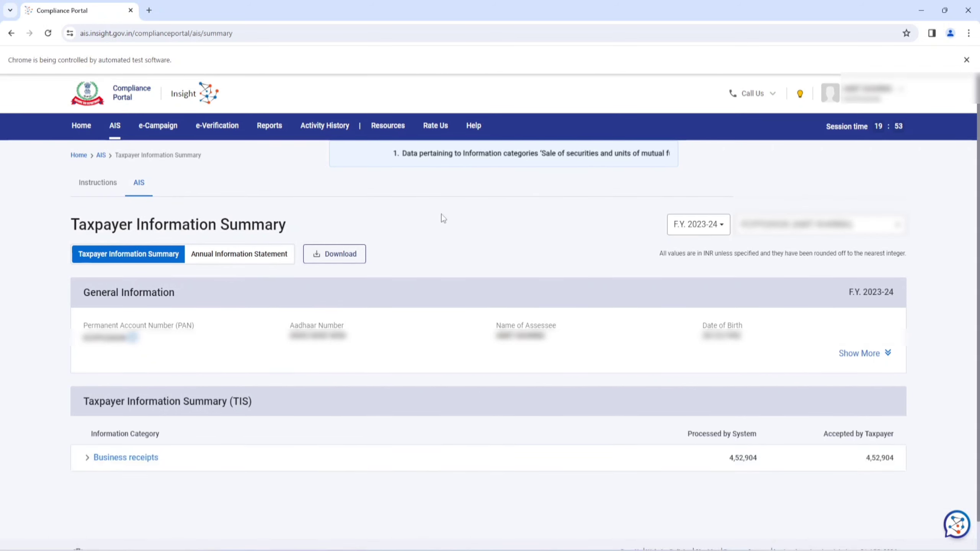
left_click(150, 465)
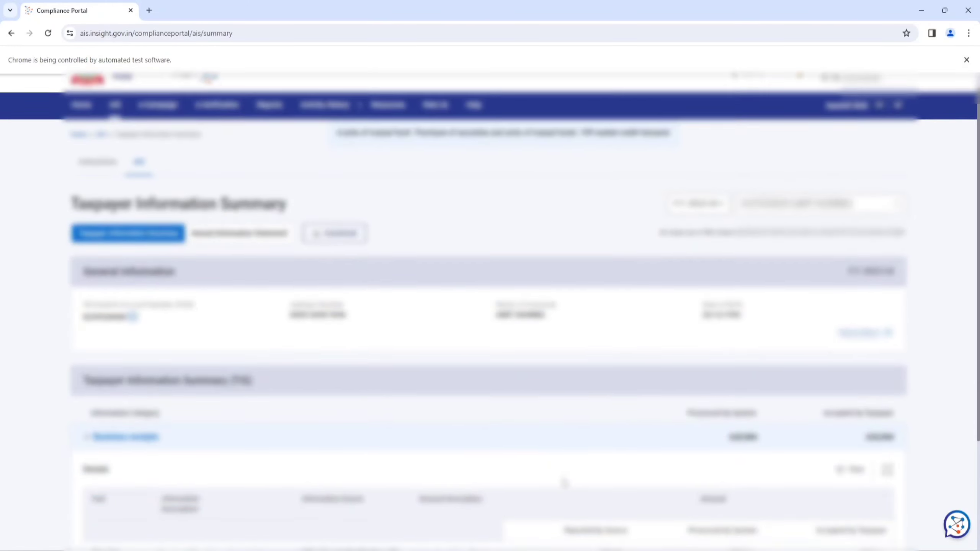
scroll(722, 464, "down", 2)
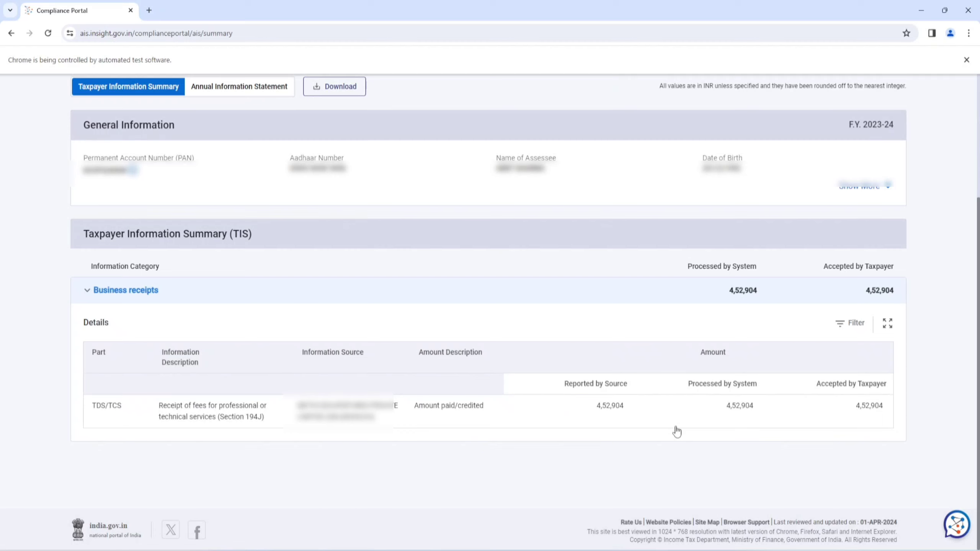
Step: Return to the e-Filing window, proceed to Form 26AS on TRACES, accept the Form 16/16A usage terms and open the tax credit view
mouse_move(174, 550)
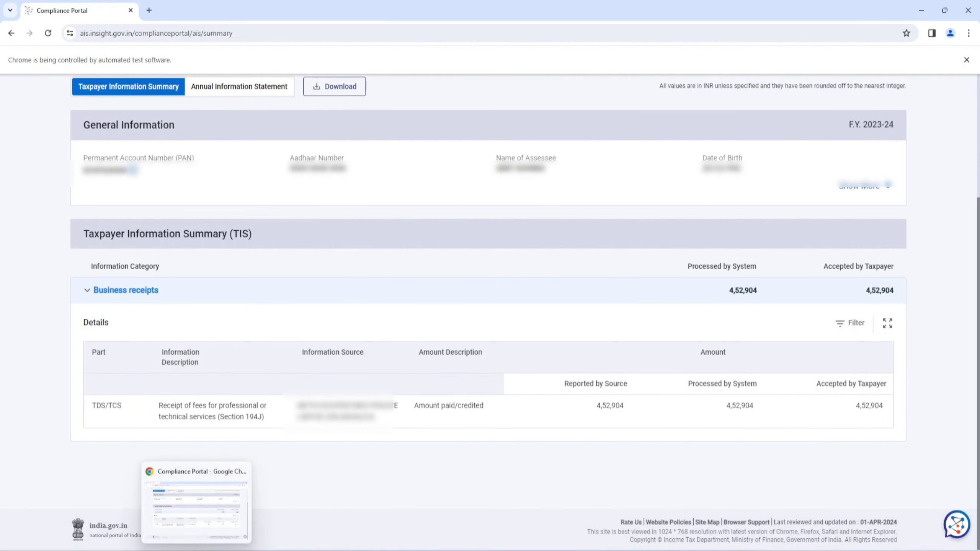
left_click(183, 512)
left_click(270, 93)
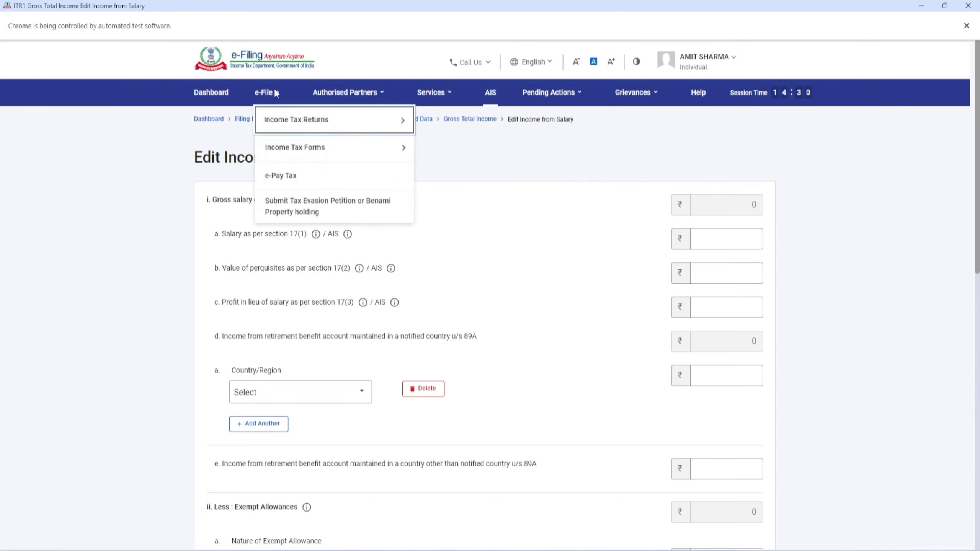
left_click(275, 120)
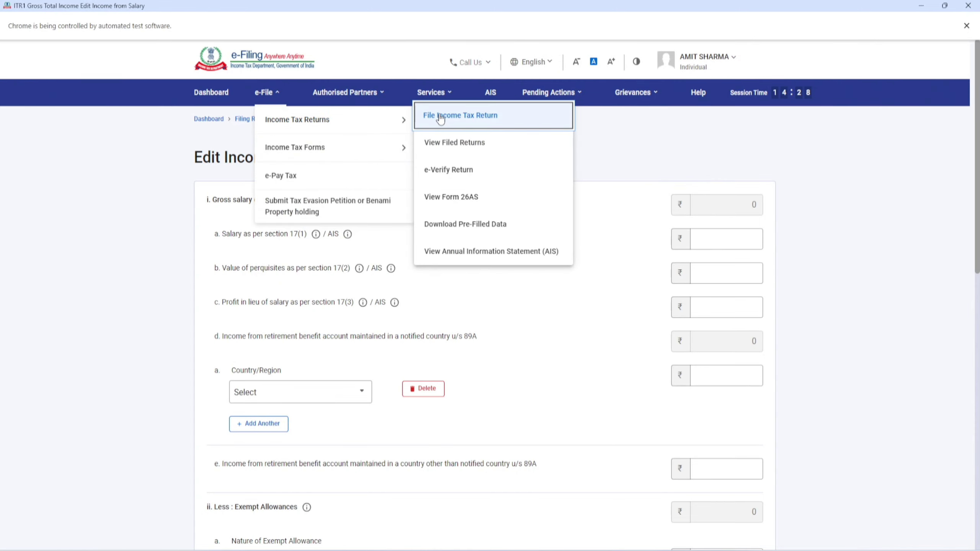
left_click(447, 197)
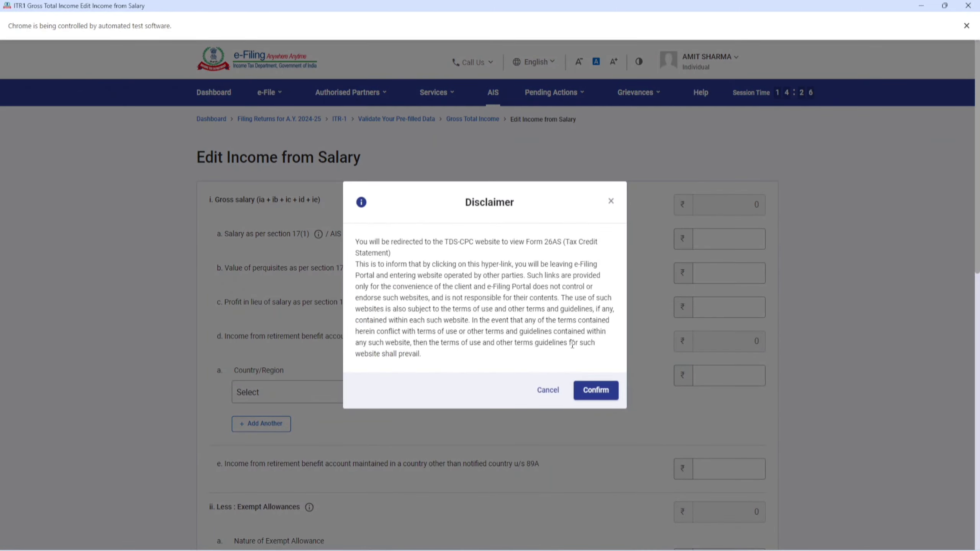
left_click(585, 403)
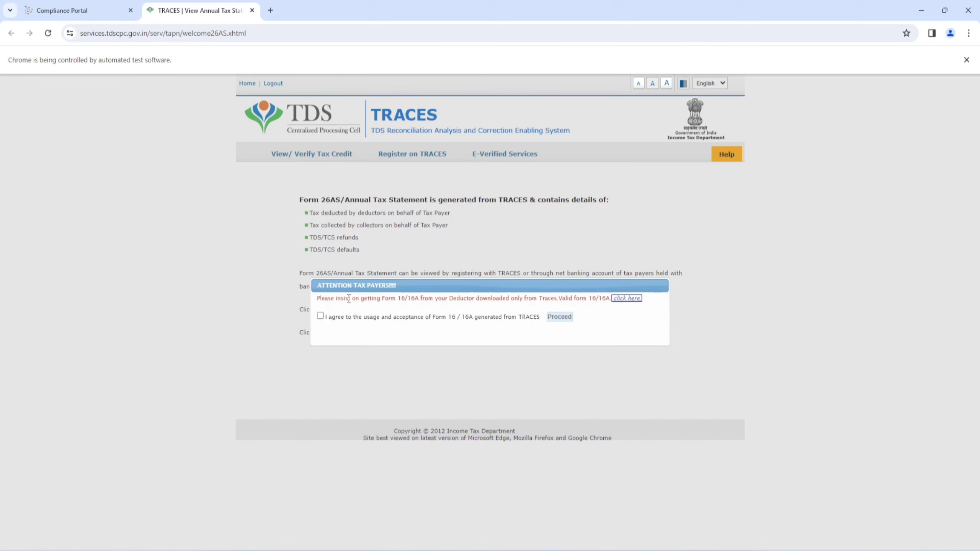
left_click(320, 316)
left_click(551, 320)
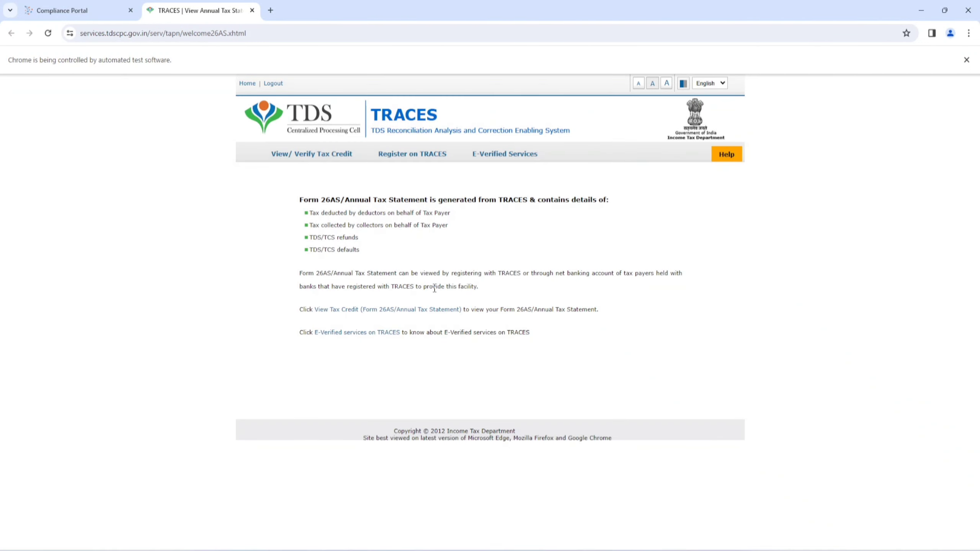
left_click(385, 313)
Step: View the Form 26AS annual tax statement for assessment year 2023-24 as HTML and examine its tax deduction parts
left_click(525, 209)
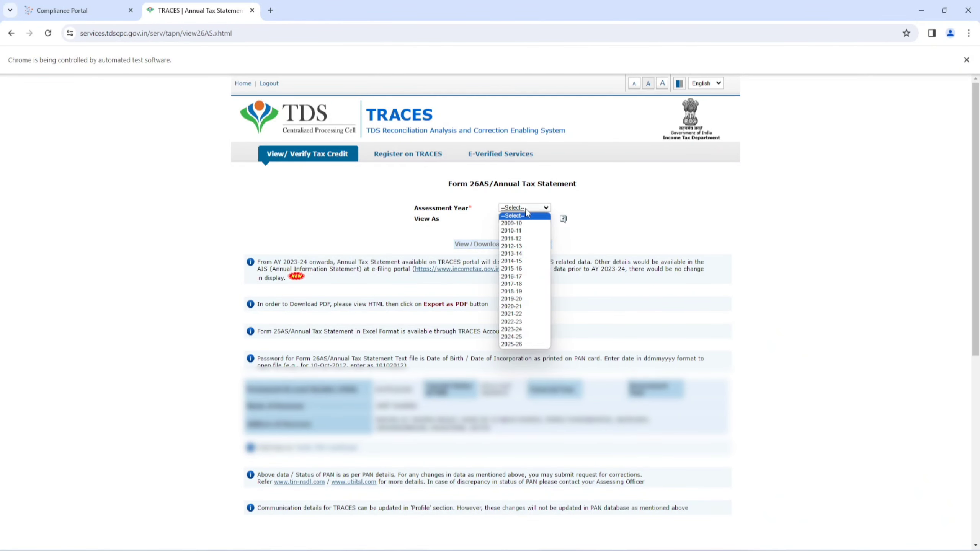
left_click(525, 339)
left_click(517, 218)
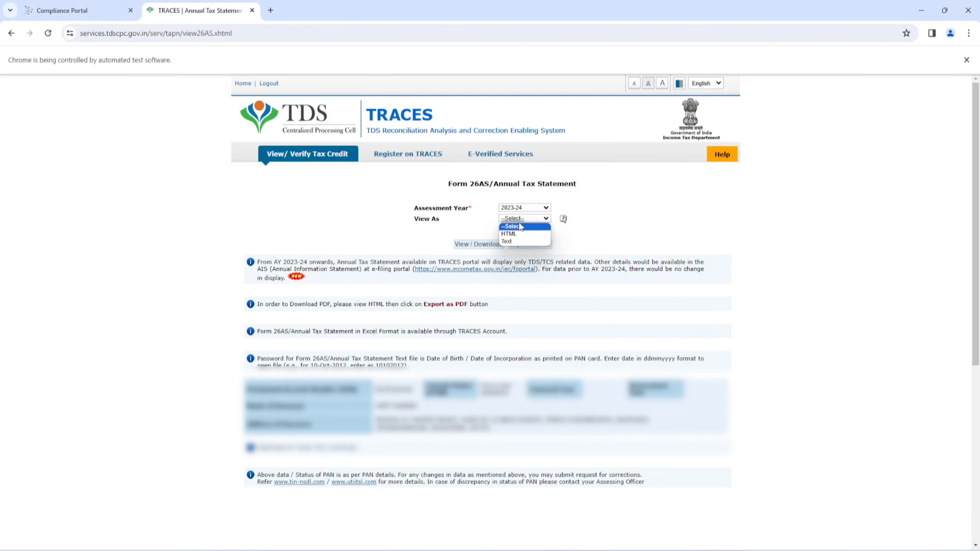
left_click(515, 229)
left_click(479, 244)
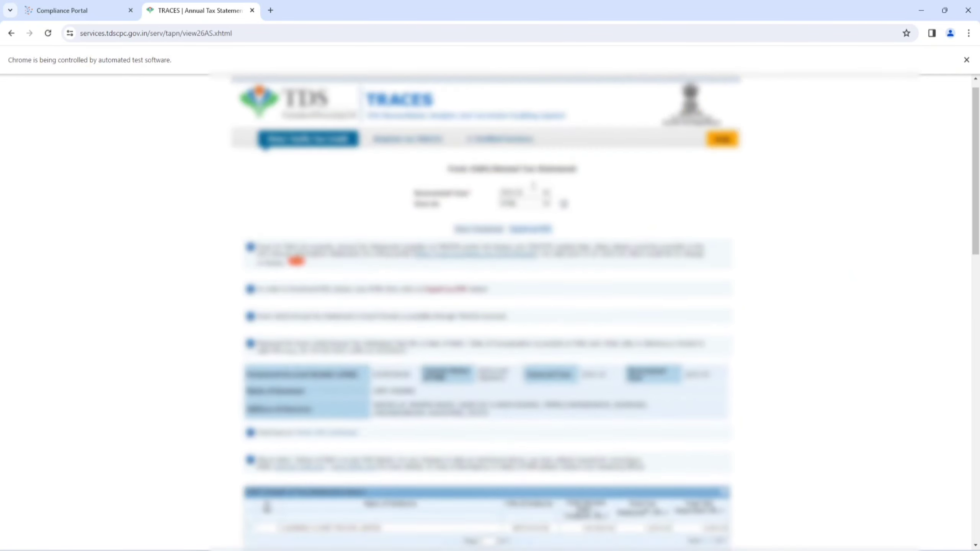
scroll(450, 184, "down", 10)
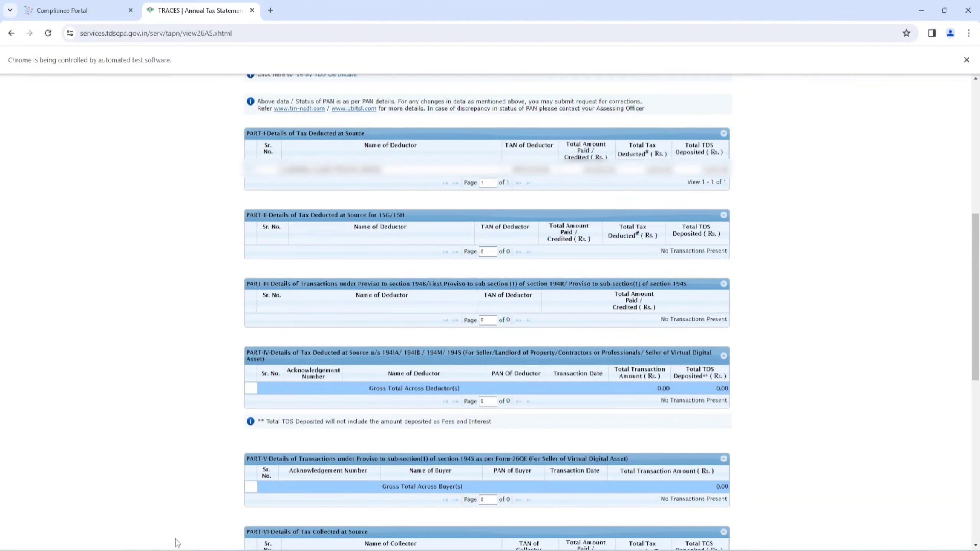
Step: Return to the salary form and check the AIS hint for section 17(1) and the Form 16 hint for section 17(2)
mouse_move(176, 542)
left_click(176, 509)
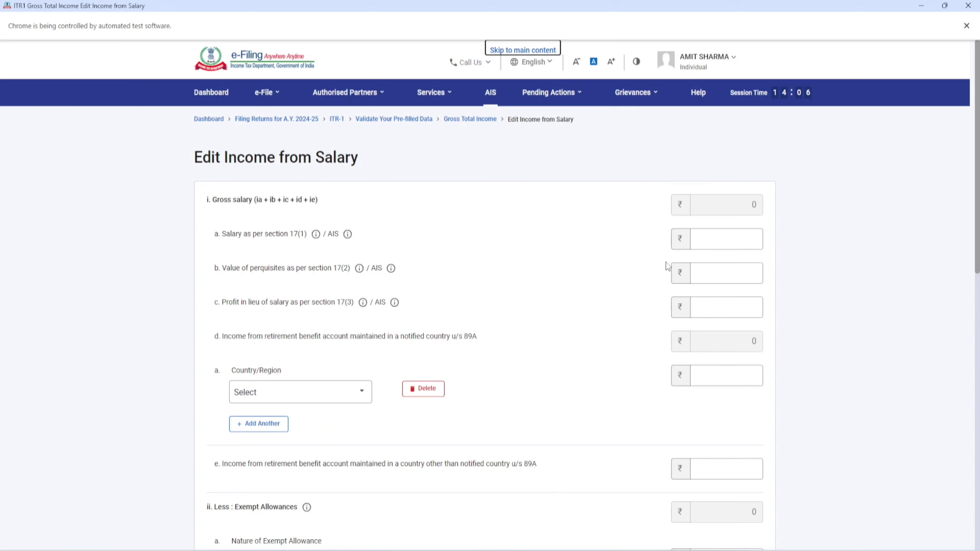
left_click(696, 241)
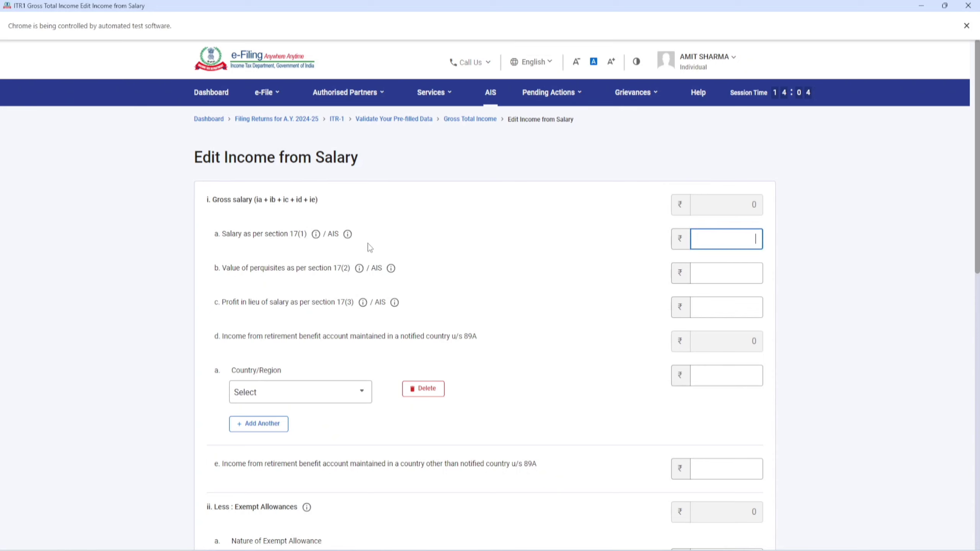
left_click(348, 235)
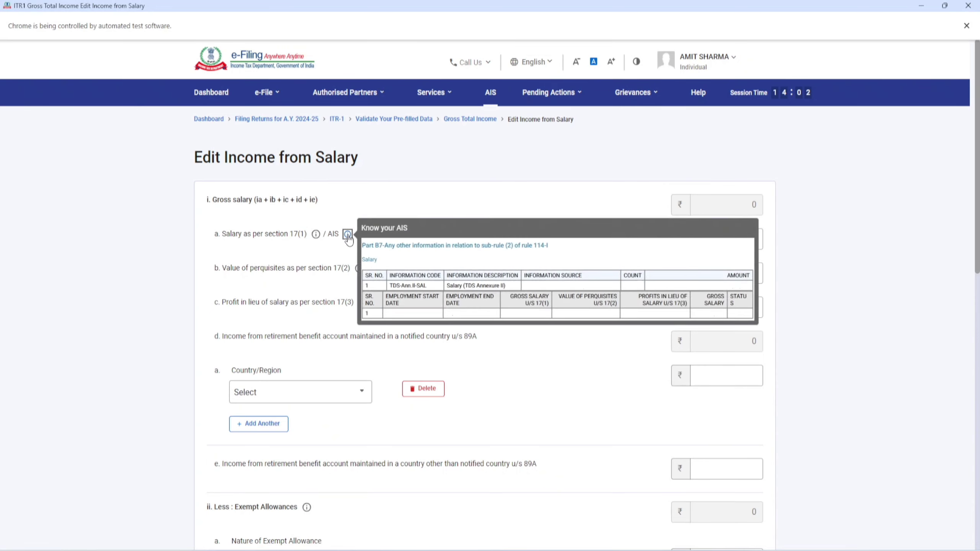
left_click(446, 204)
left_click(360, 271)
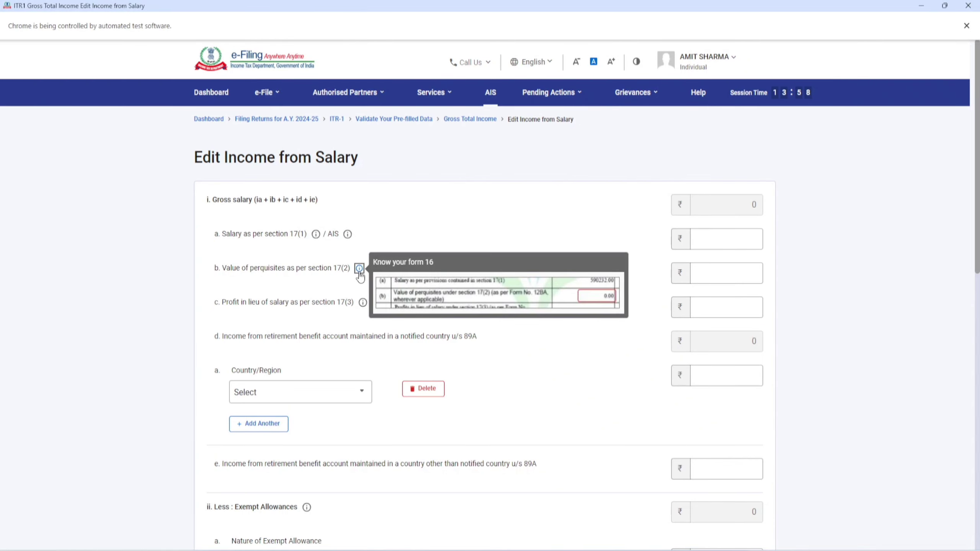
left_click(422, 239)
Step: Enter 1,50,000 as the salary as per section 17(1)
left_click(741, 243)
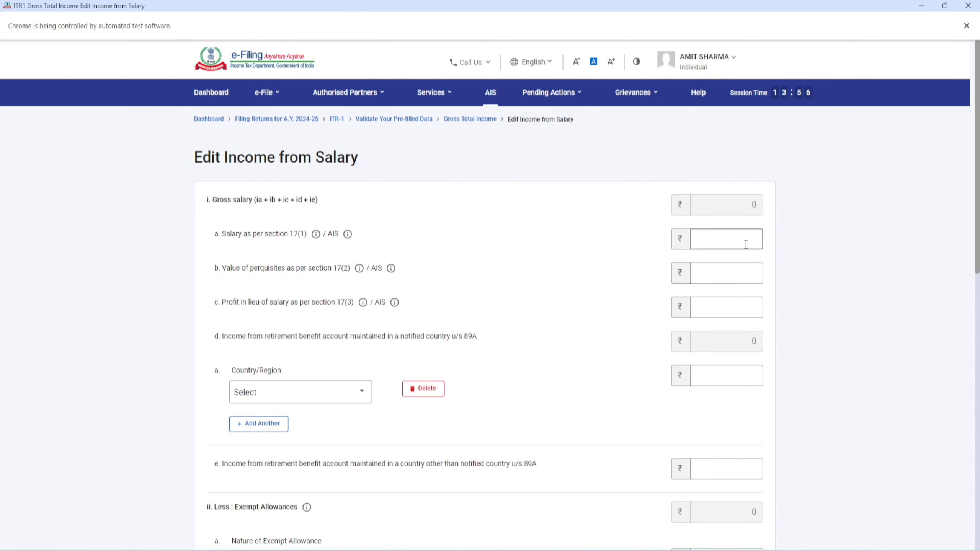
type("1,50,00")
type("0000")
left_click(639, 248)
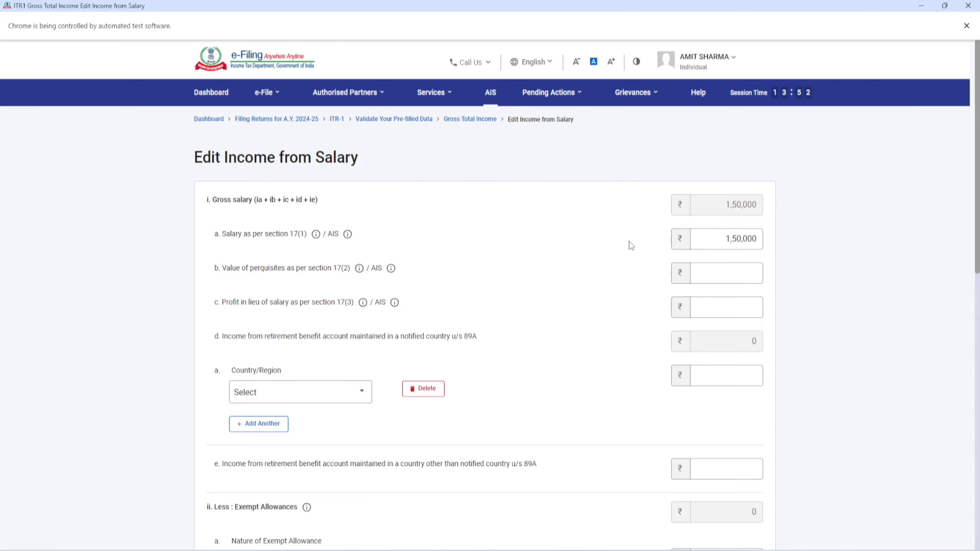
Step: Change the salary as per section 17(1) to 1,00,000
left_click(720, 242)
left_click_drag(718, 240, 768, 240)
type("100000")
left_click(525, 244)
Step: Claim the Sec 10(13A) house rent allowance as an exempt allowance of 10,000 and check its warning
scroll(529, 247, "down", 2)
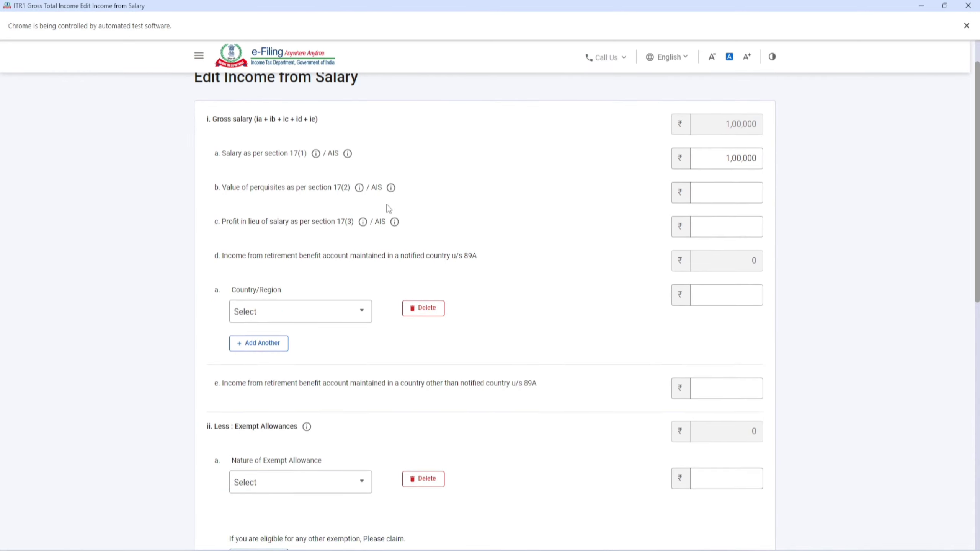
scroll(387, 204, "down", 2)
scroll(401, 190, "down", 4)
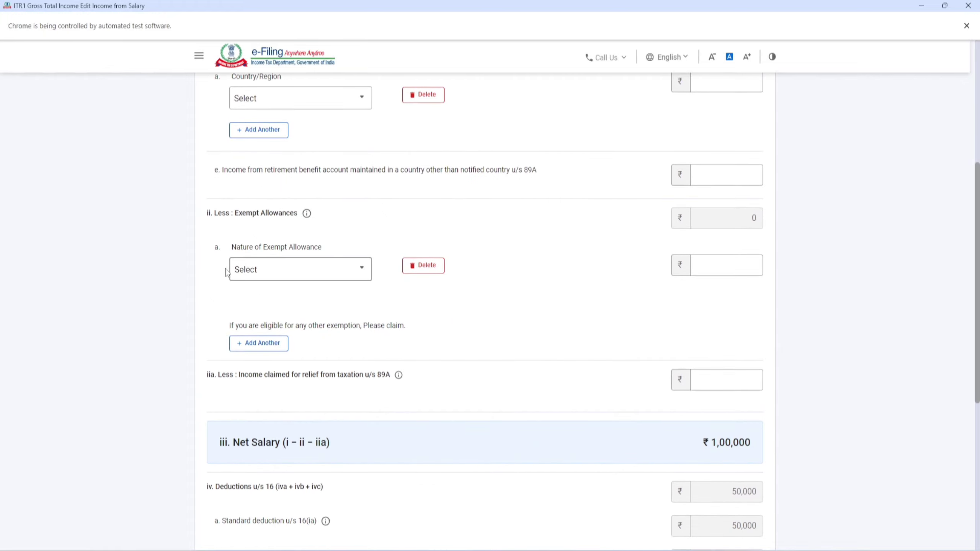
left_click(313, 271)
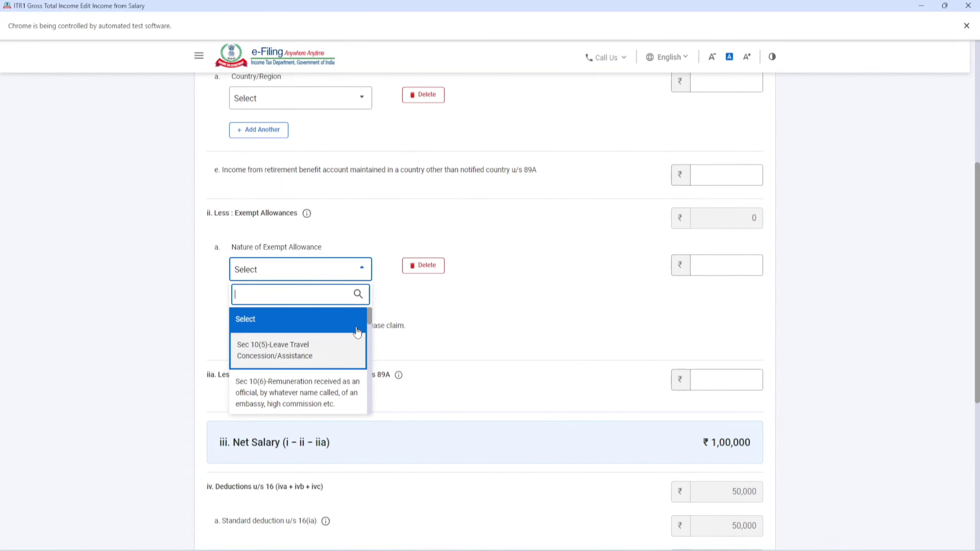
left_click_drag(371, 317, 359, 386)
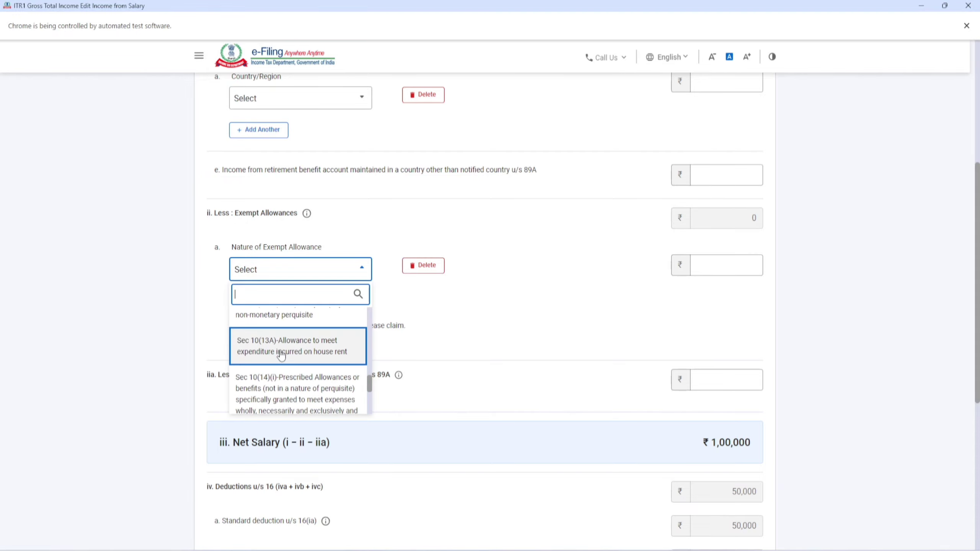
left_click(303, 351)
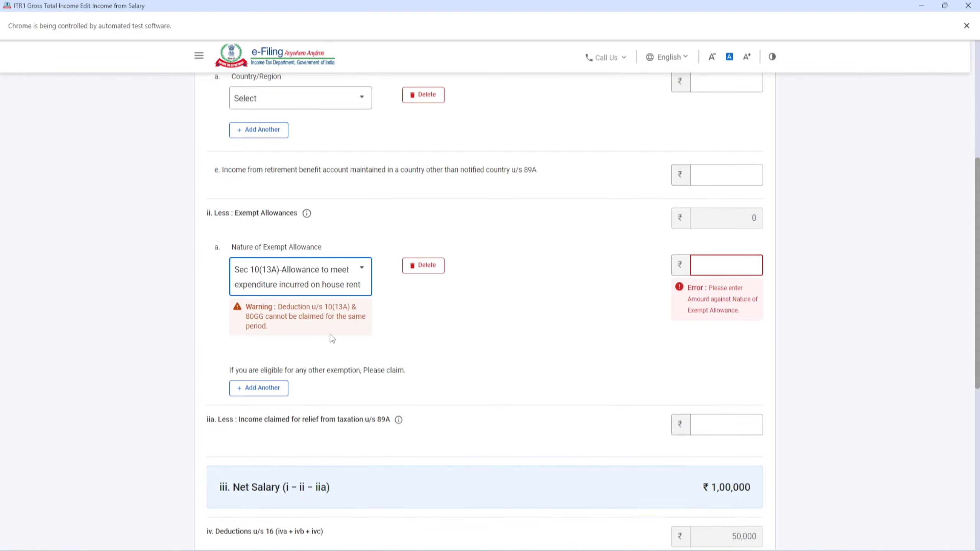
left_click(708, 266)
type("10000")
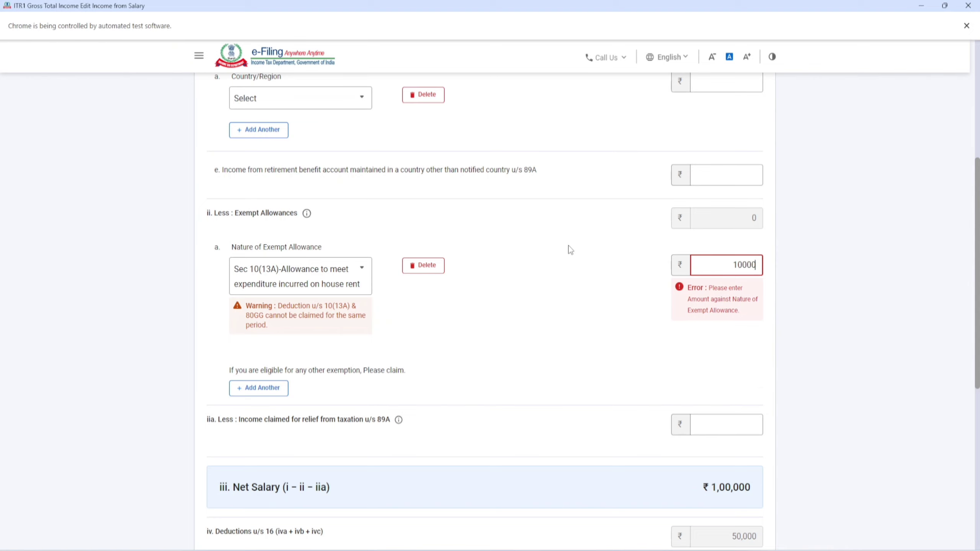
left_click(571, 250)
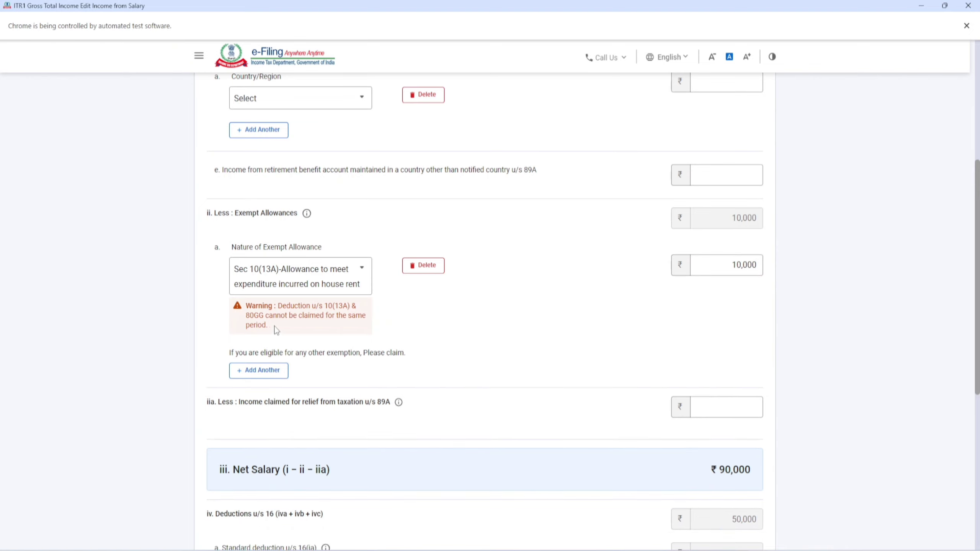
left_click_drag(248, 319, 271, 319)
left_click(649, 332)
scroll(539, 287, "down", 5)
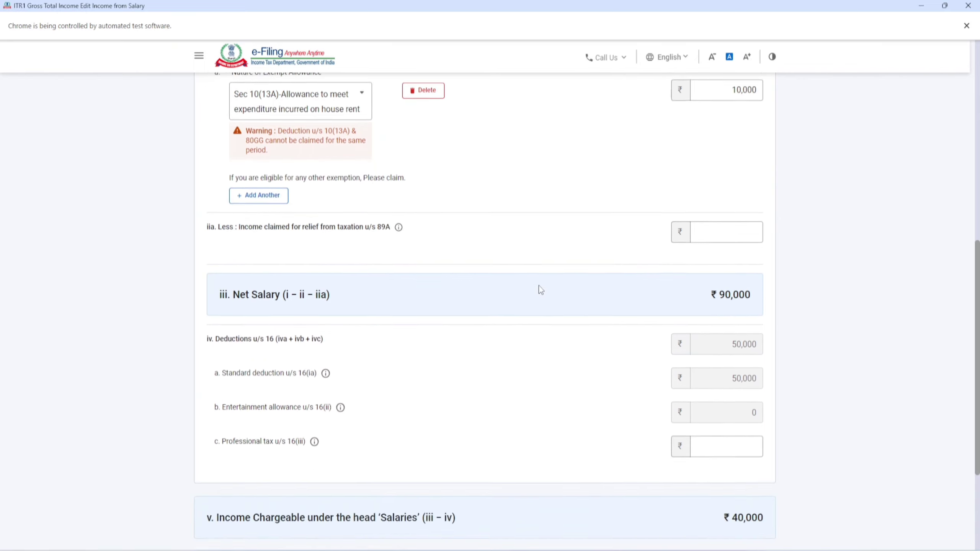
Step: Check the exempt allowance and the section 16 deductions in the salary form, and save the salary income details
scroll(541, 272, "up", 12)
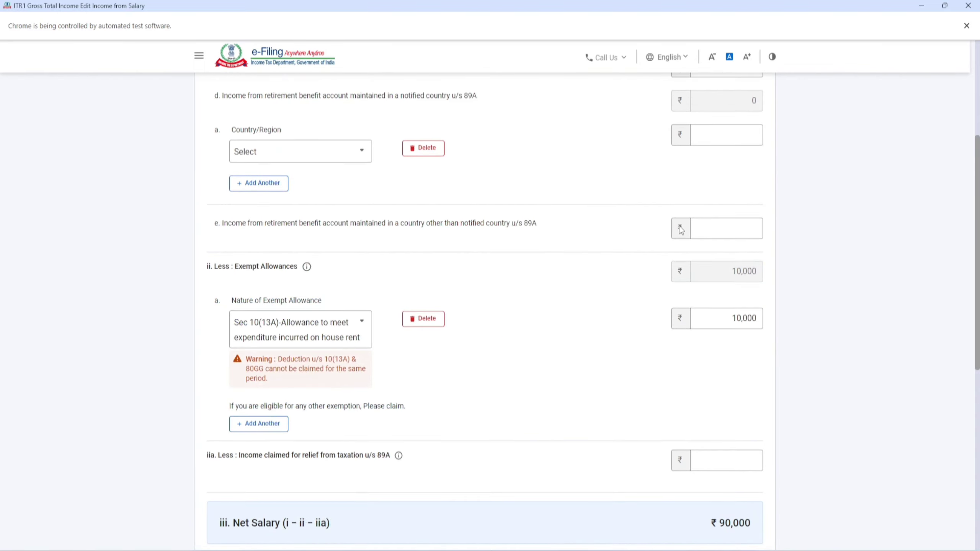
scroll(735, 207, "down", 4)
scroll(734, 207, "down", 4)
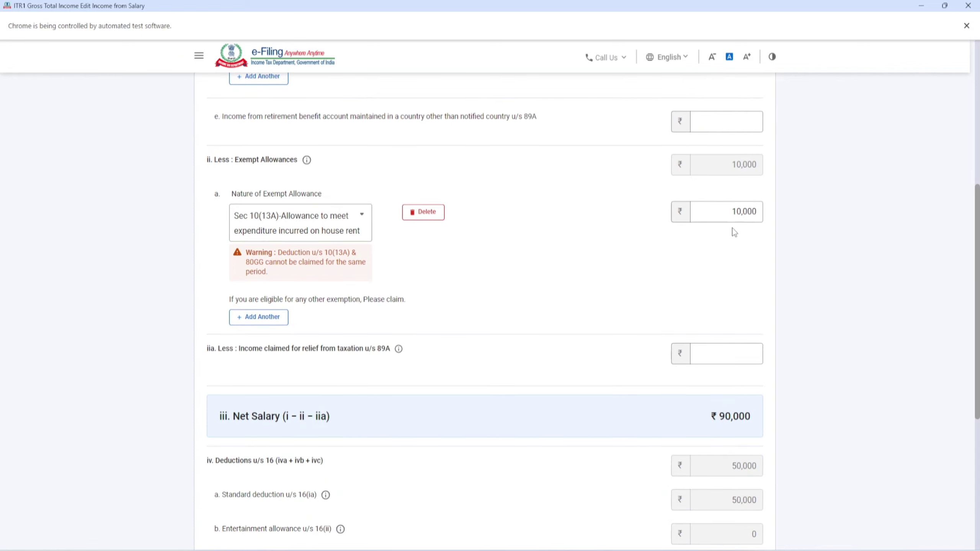
scroll(734, 232, "down", 5)
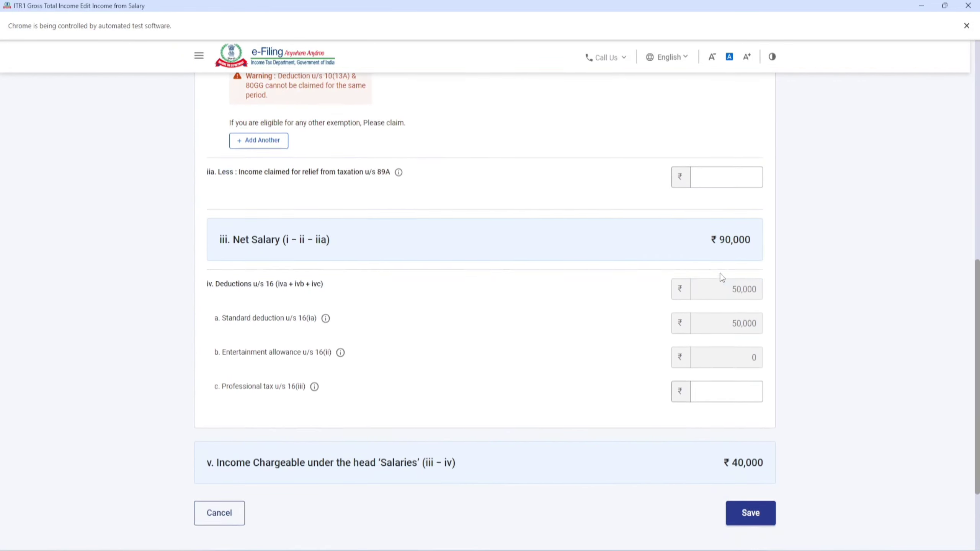
left_click_drag(729, 253, 763, 254)
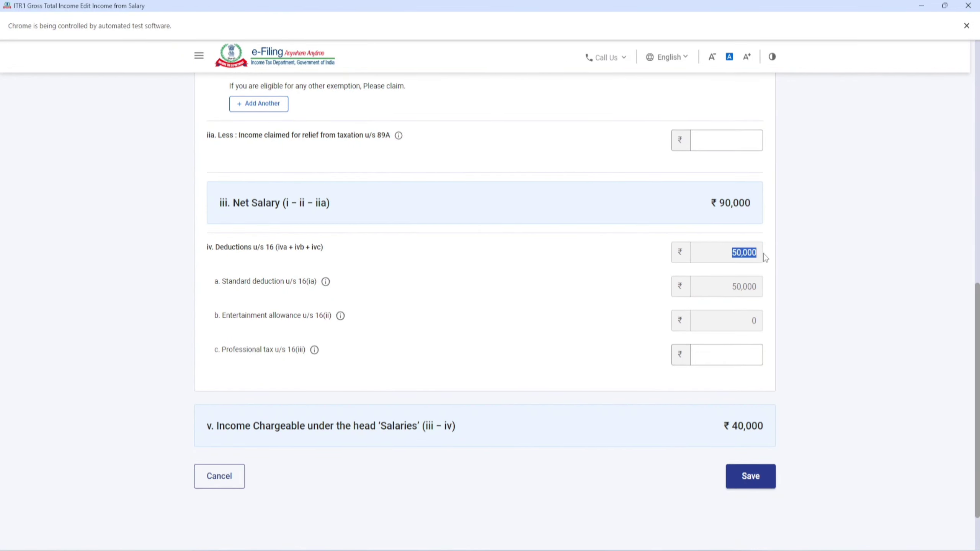
scroll(531, 228, "down", 2)
left_click(545, 236)
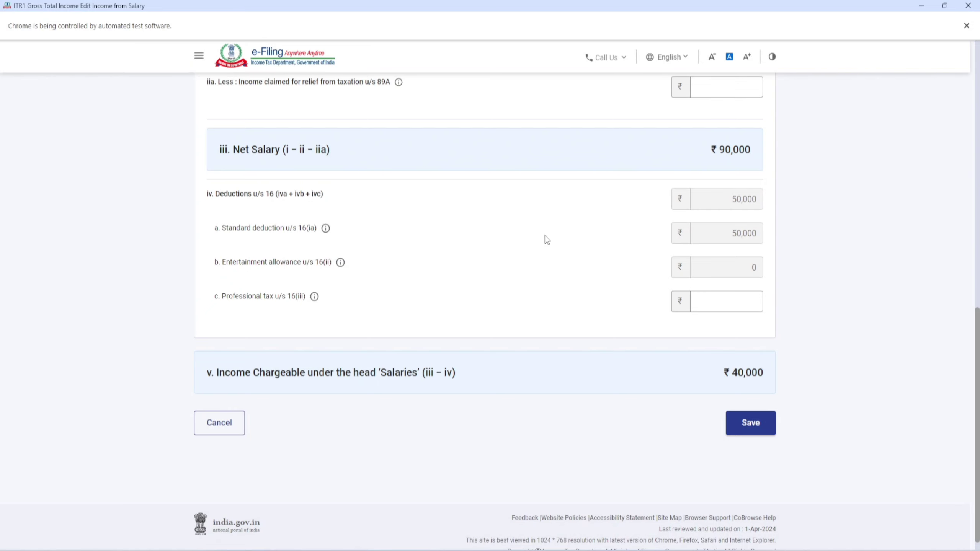
left_click(749, 423)
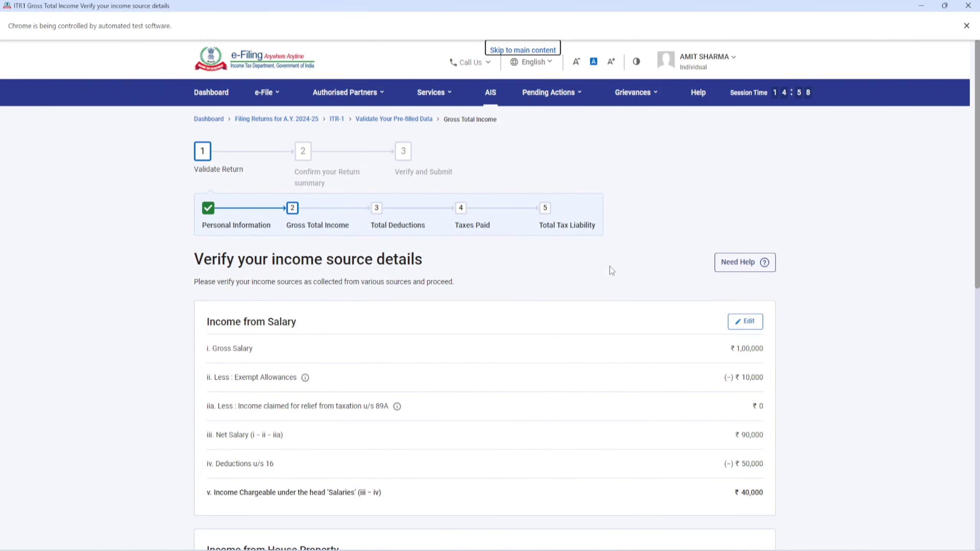
Step: Open the breakup details for income from house property and set the type of house property to Self Occupied
scroll(611, 270, "down", 4)
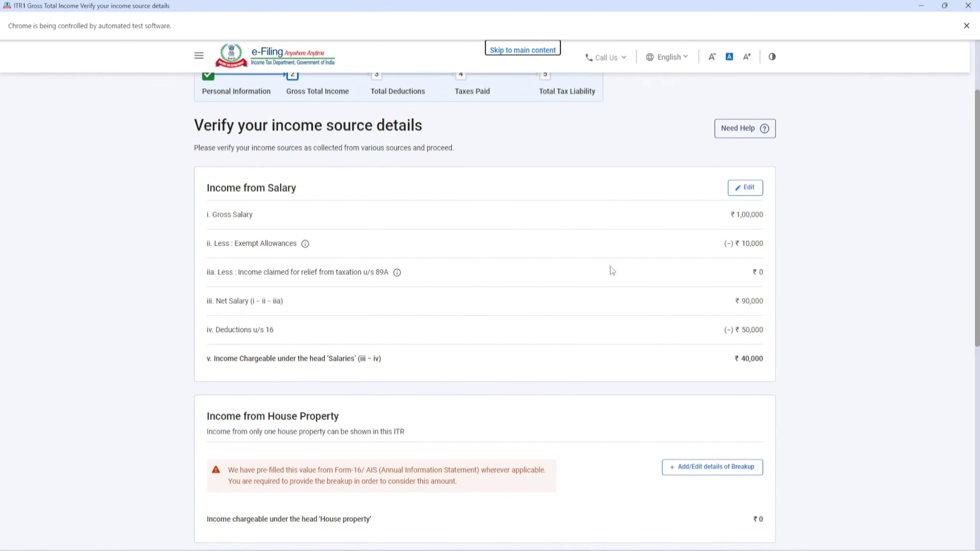
scroll(612, 270, "down", 4)
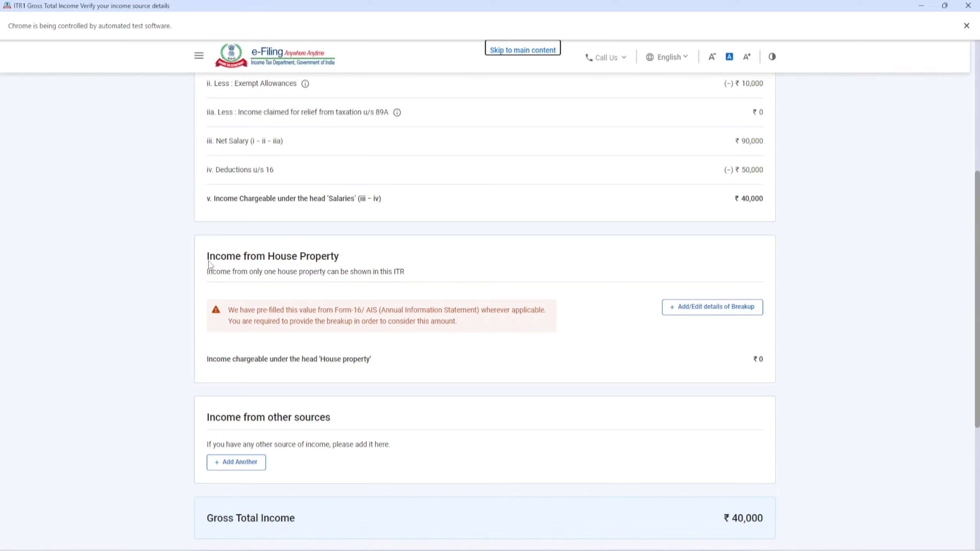
left_click_drag(205, 257, 339, 263)
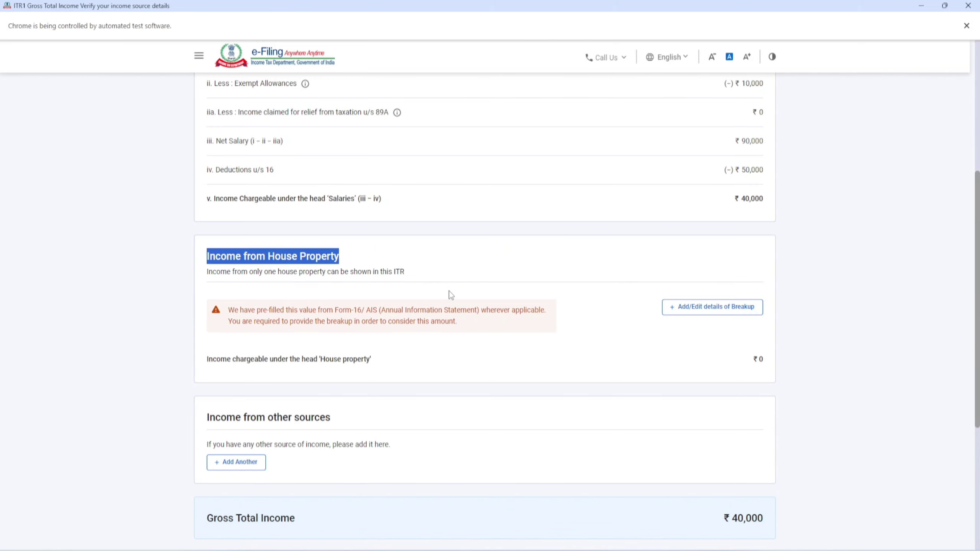
left_click(704, 307)
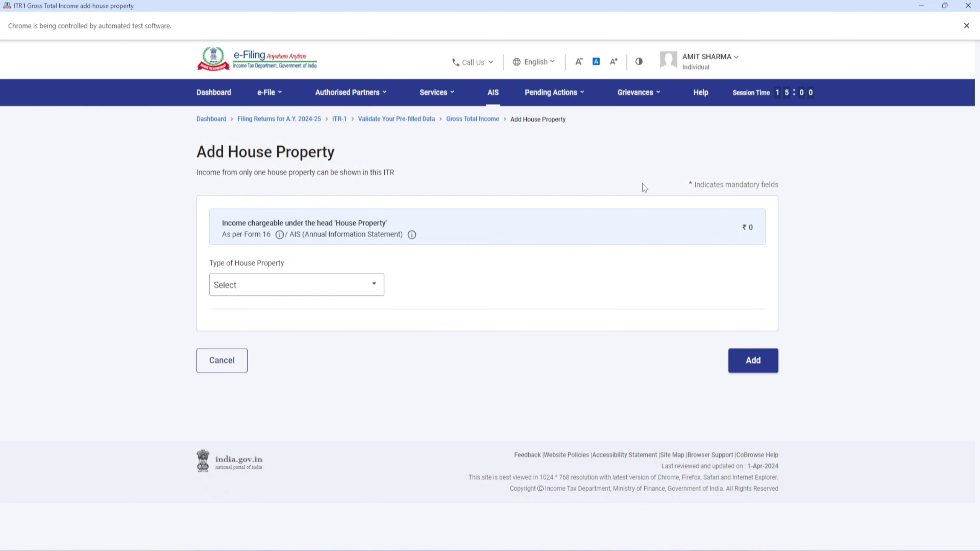
left_click(359, 286)
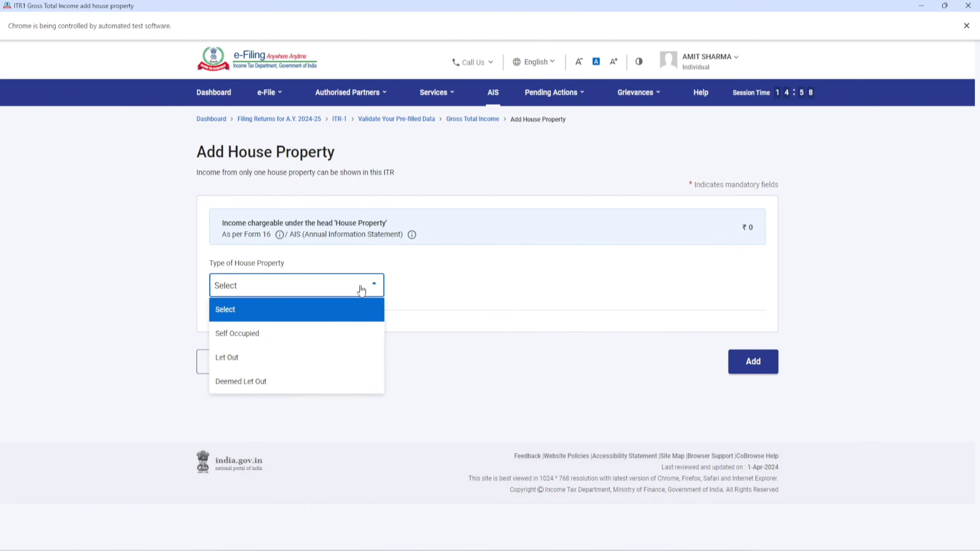
left_click(275, 336)
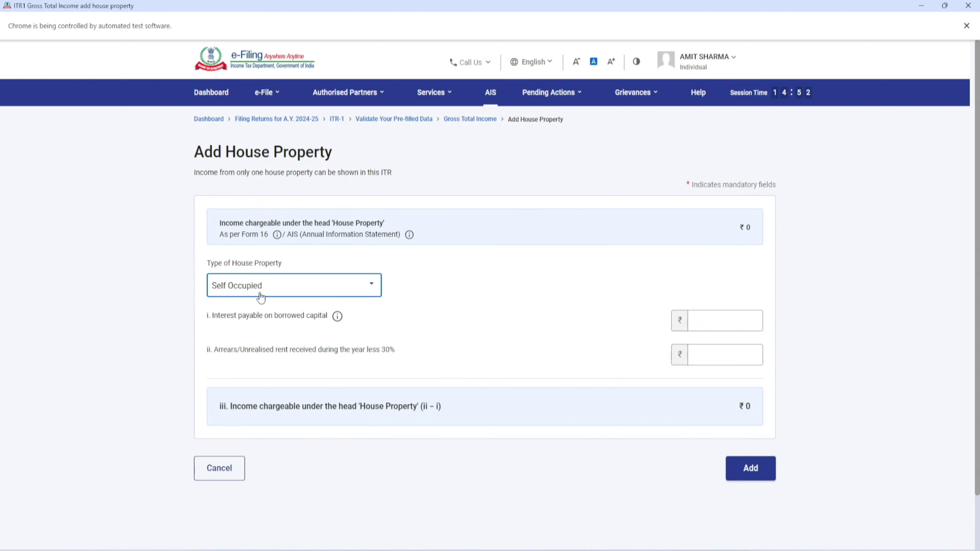
Step: Try to add the self-occupied house property with 2,50,000 as the interest payable on borrowed capital
left_click(720, 326)
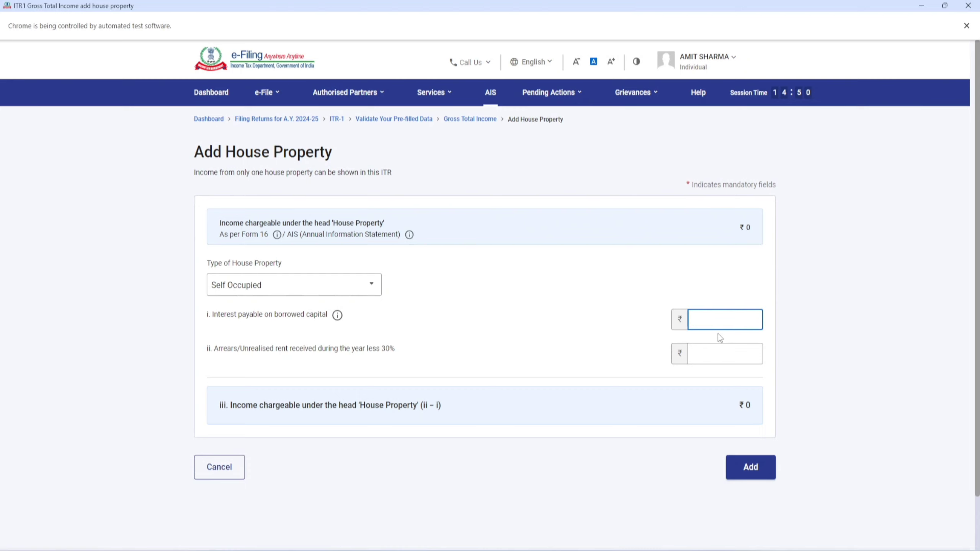
type("250000")
left_click(608, 326)
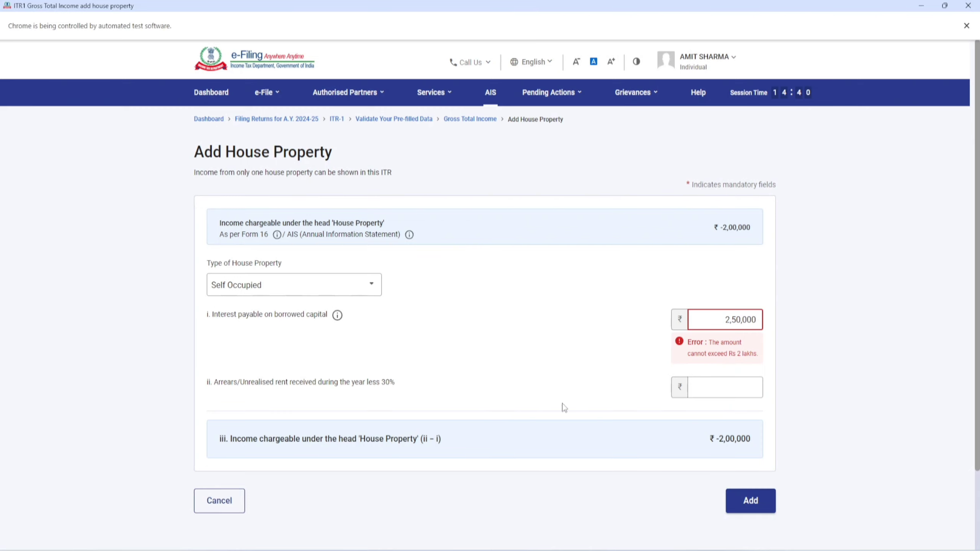
scroll(564, 407, "down", 2)
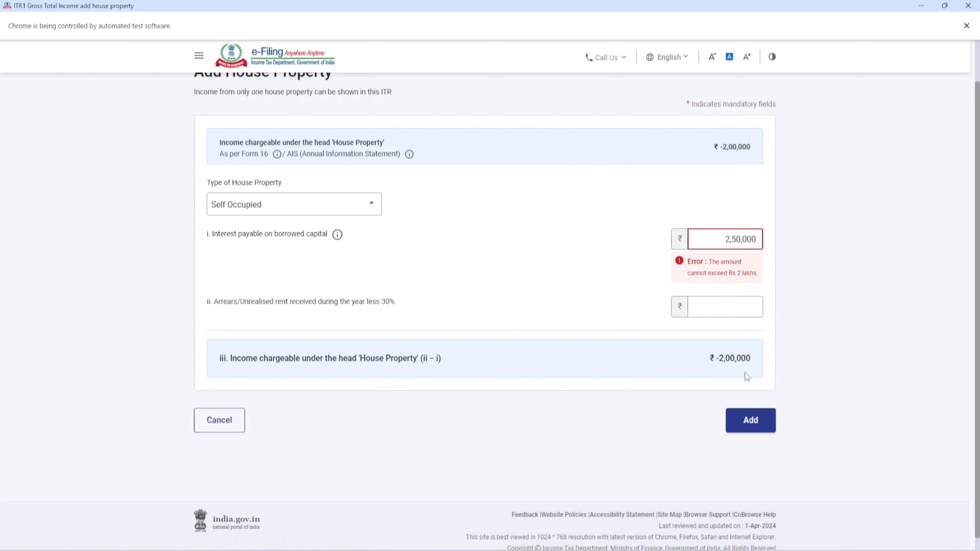
left_click(751, 420)
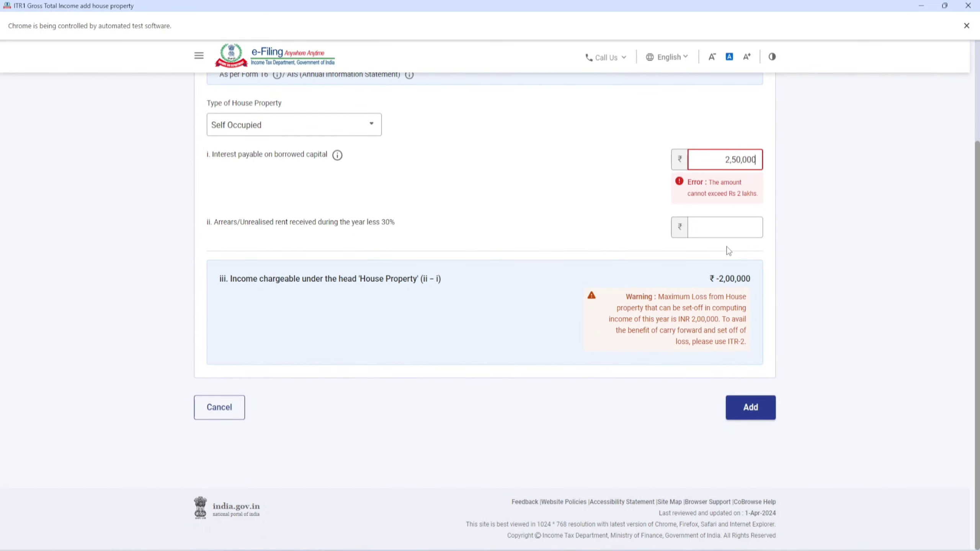
left_click(755, 412)
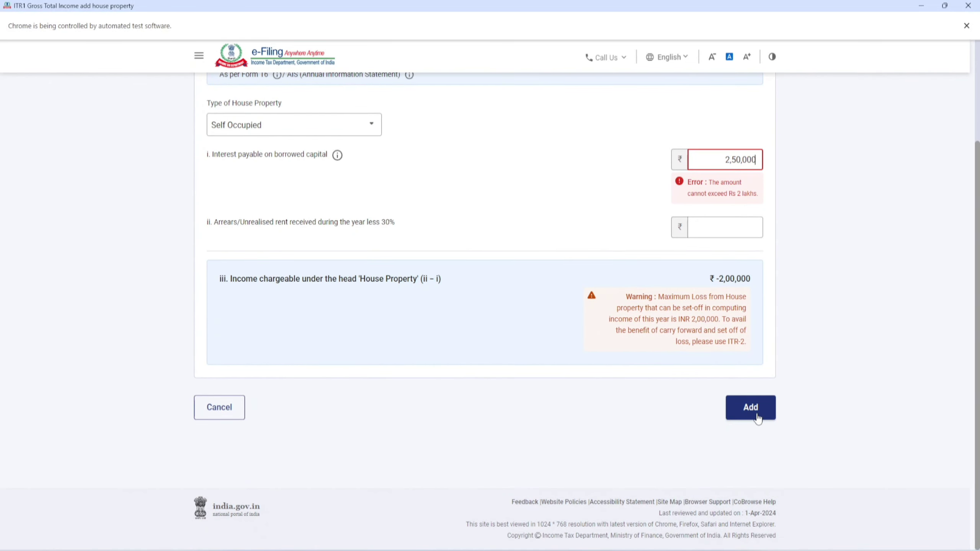
Step: Change the interest payable on borrowed capital to 1,90,000 and add the house property
left_click_drag(722, 162, 931, 155)
type("190000")
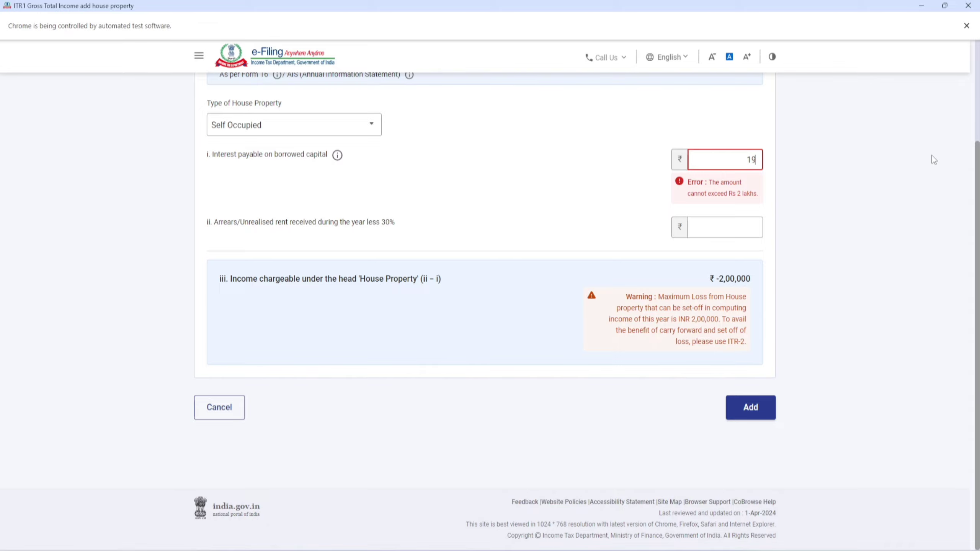
left_click(876, 182)
left_click(755, 409)
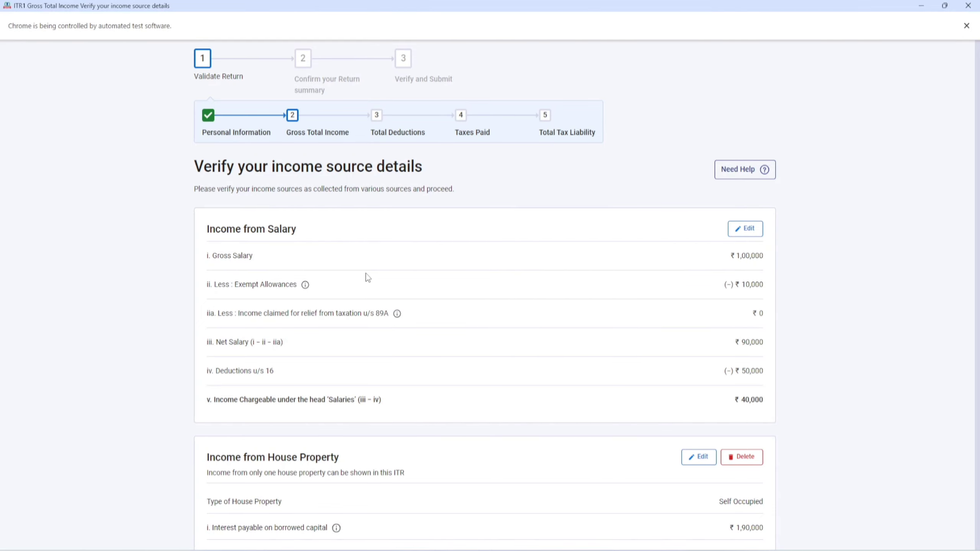
Step: Start adding an entry under Income from other sources on the income verification page
scroll(359, 274, "down", 10)
scroll(349, 274, "down", 3)
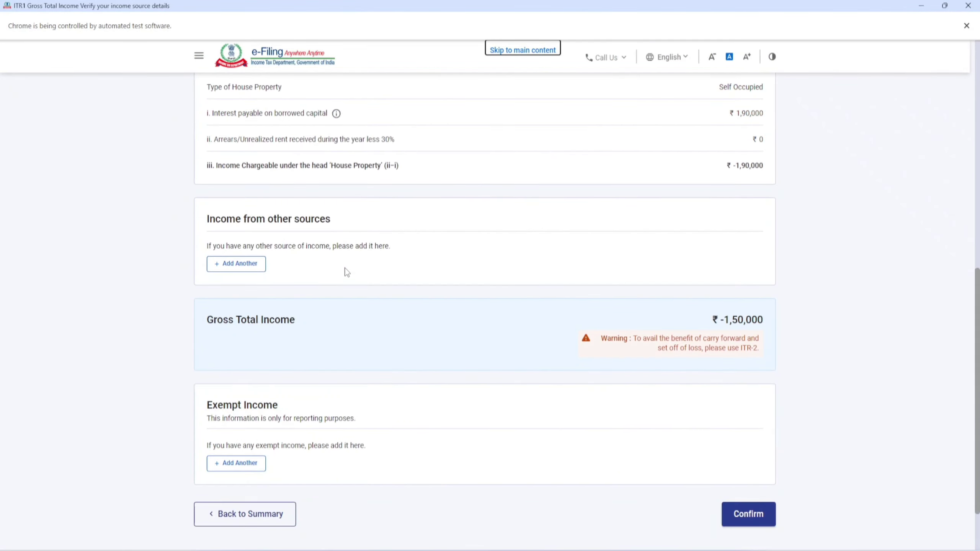
left_click_drag(330, 219, 206, 219)
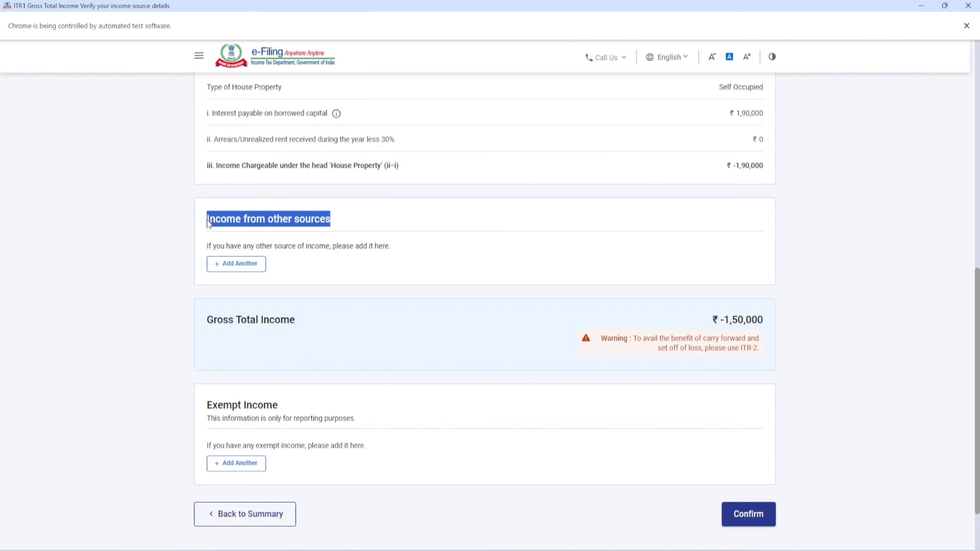
left_click(233, 264)
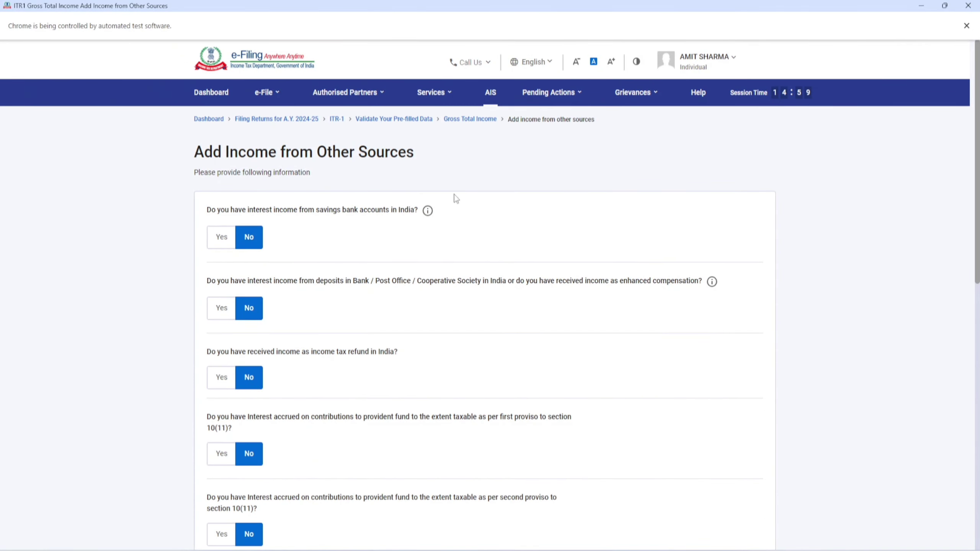
Step: Answer Yes to having interest income from savings bank accounts in India and enter 12,000 as the amount
left_click_drag(241, 211, 388, 220)
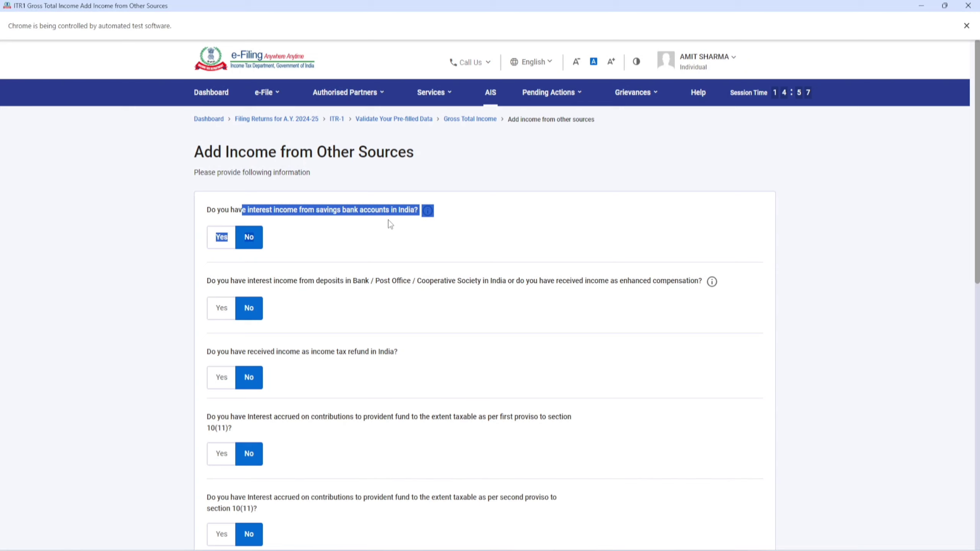
left_click(388, 220)
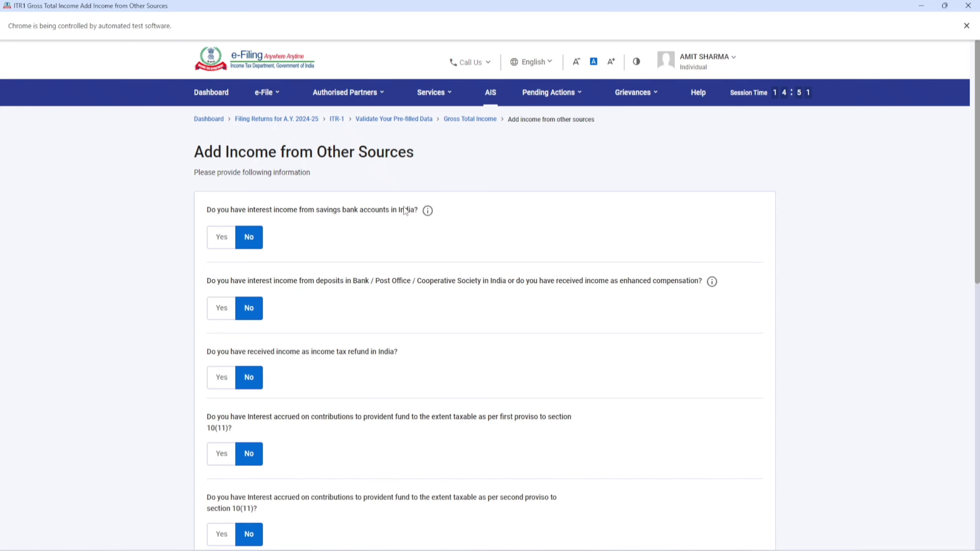
left_click(224, 237)
left_click(255, 266)
type("1")
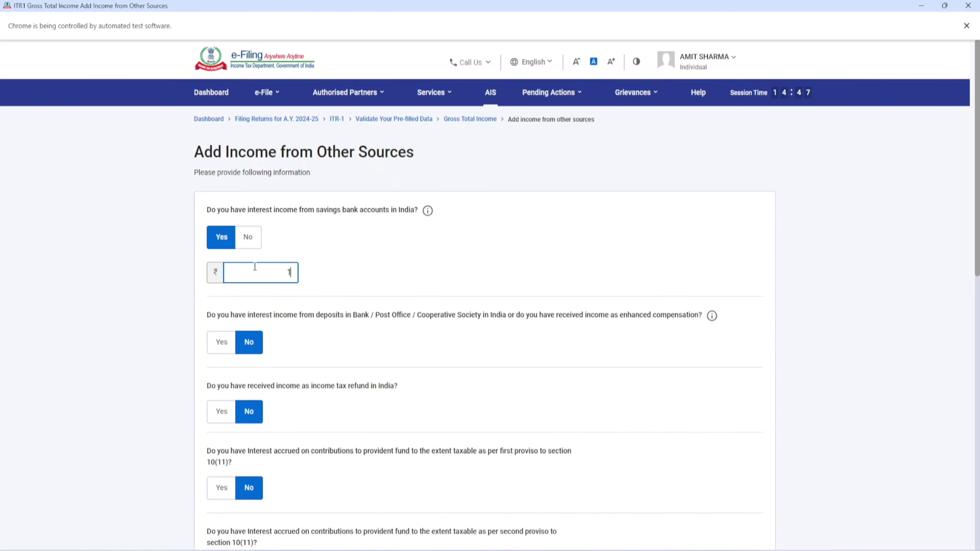
type("2000")
Step: Answer Yes to interest income from bank, post office or cooperative society deposits and enter 1,000 as the amount
left_click_drag(307, 315, 614, 321)
left_click(222, 343)
left_click(262, 385)
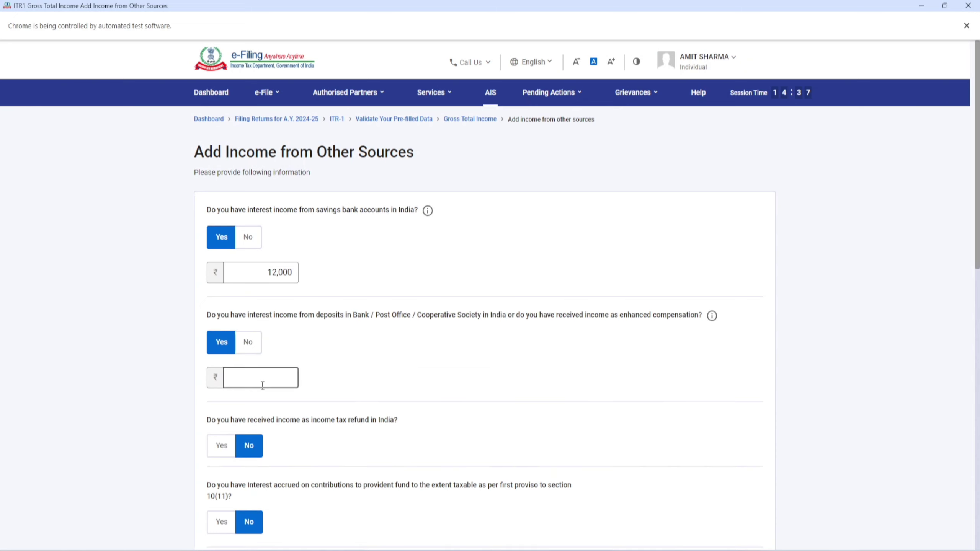
type("1000")
Step: Review the remaining other-source questions on tax refund, provident fund interest, family pension, any other income and dividends
scroll(364, 362, "down", 5)
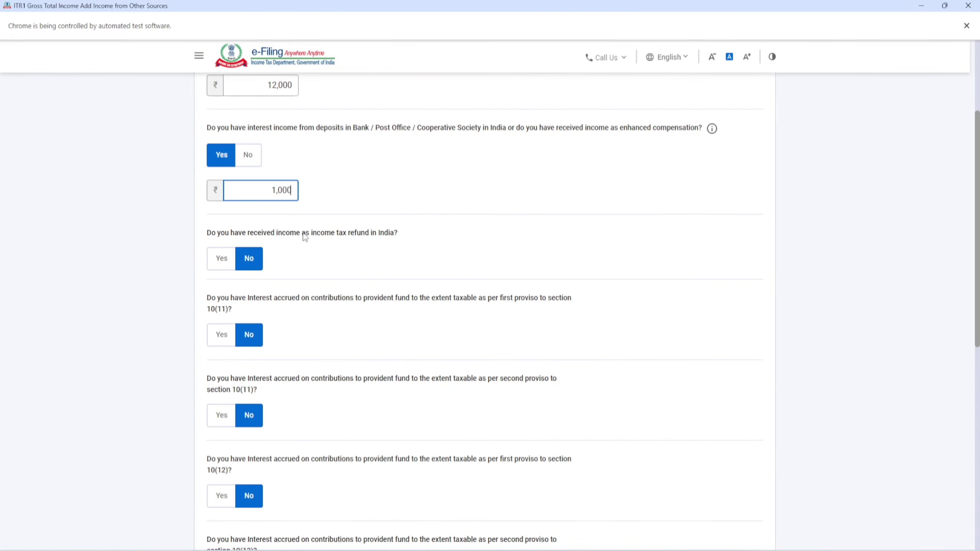
left_click_drag(208, 236, 282, 238)
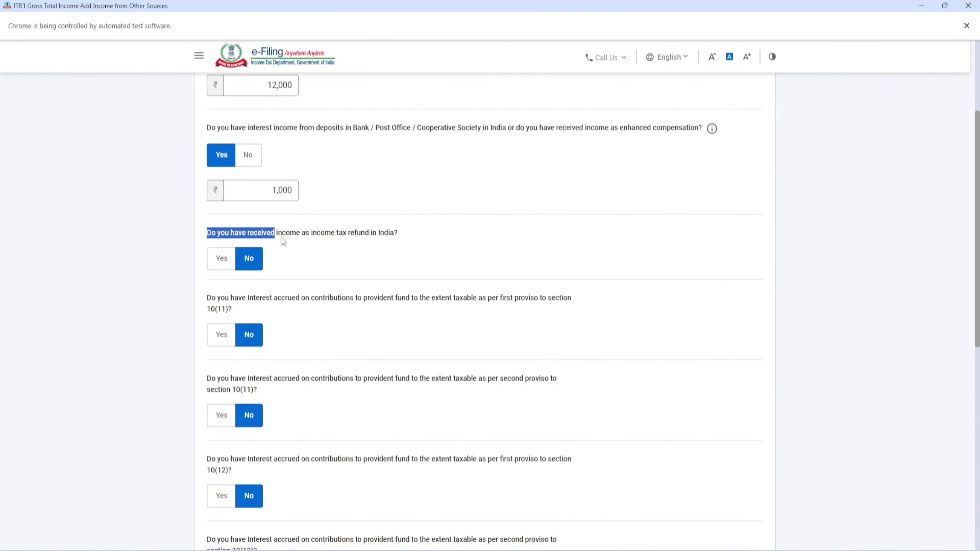
left_click_drag(371, 236, 398, 234)
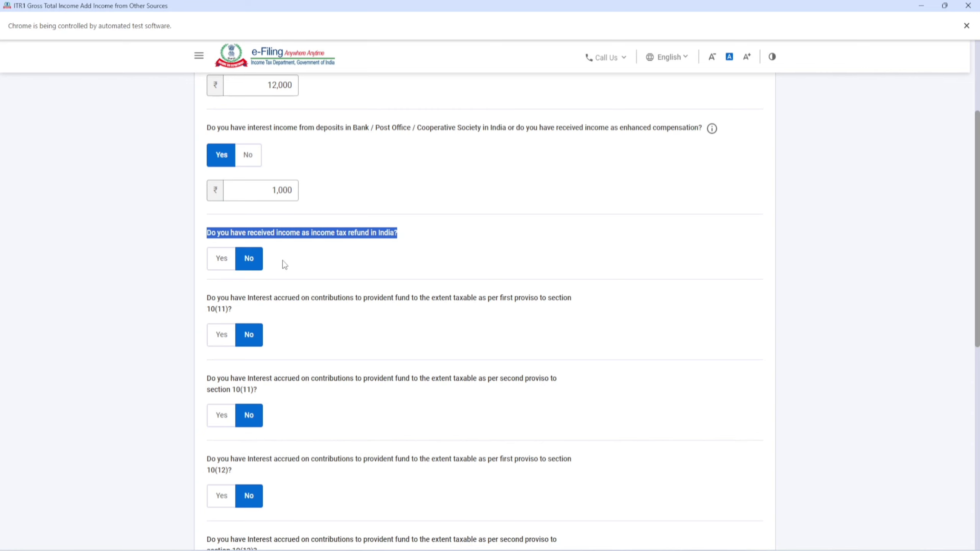
scroll(301, 272, "down", 1)
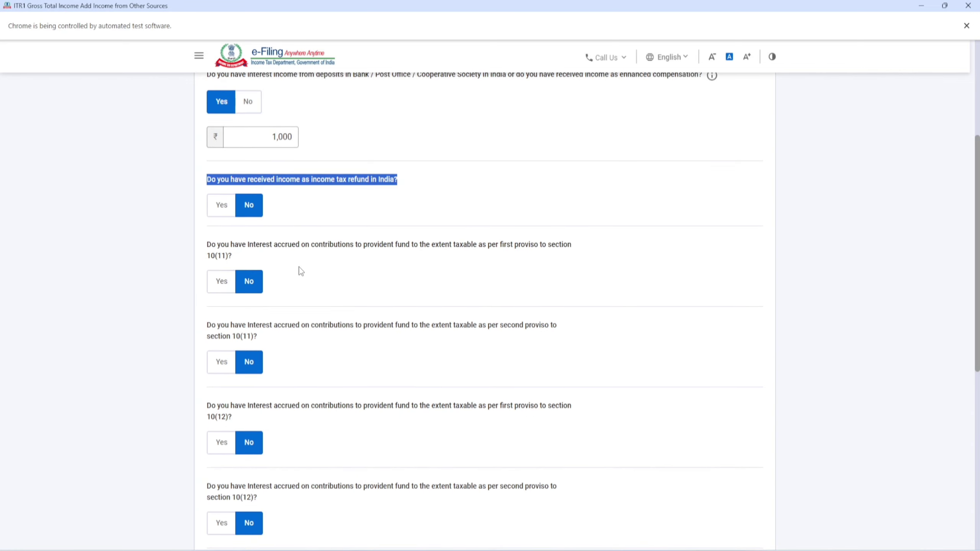
scroll(304, 263, "down", 3)
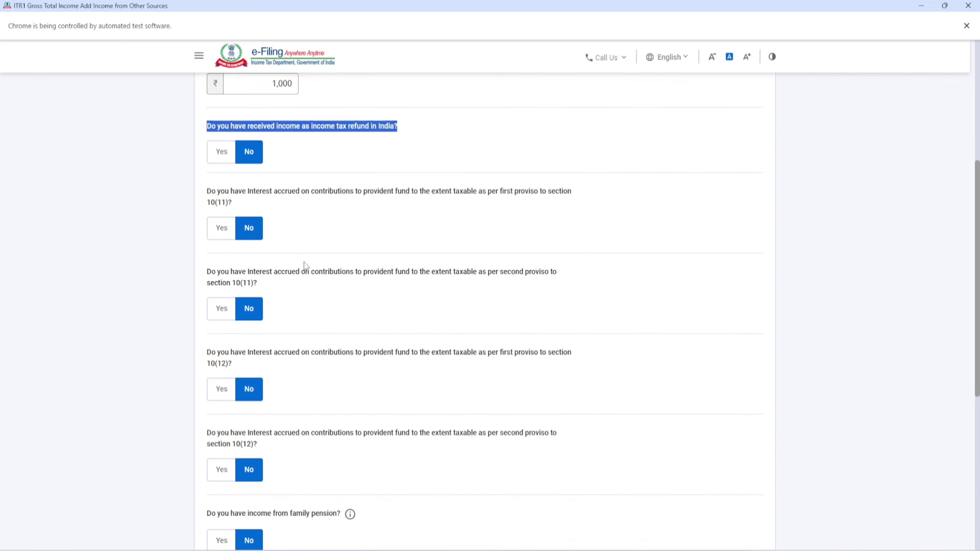
scroll(304, 262, "down", 3)
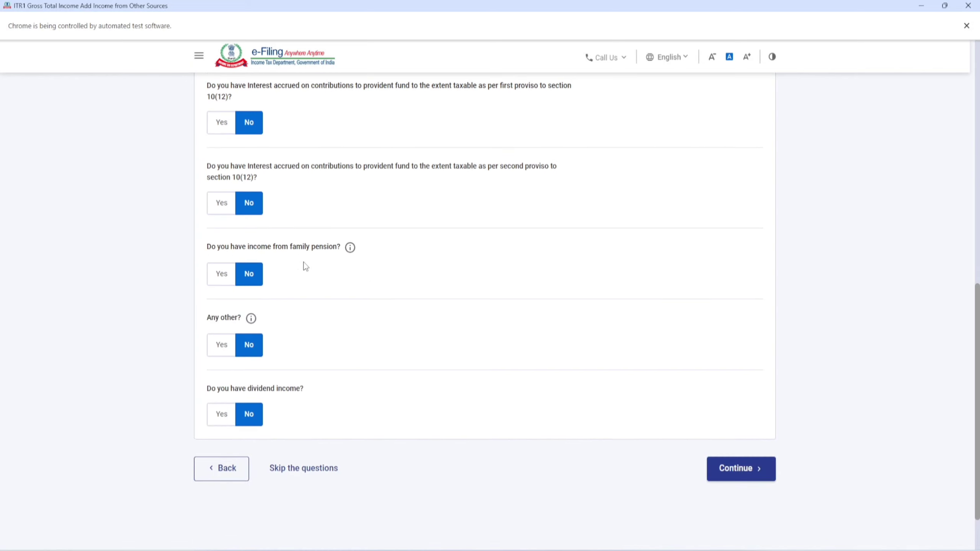
left_click_drag(206, 323, 242, 322)
Step: Switch to the browser with the TRACES annual tax statement and check the Taxpayer Information Summary in the Compliance Portal
key("alt+Tab")
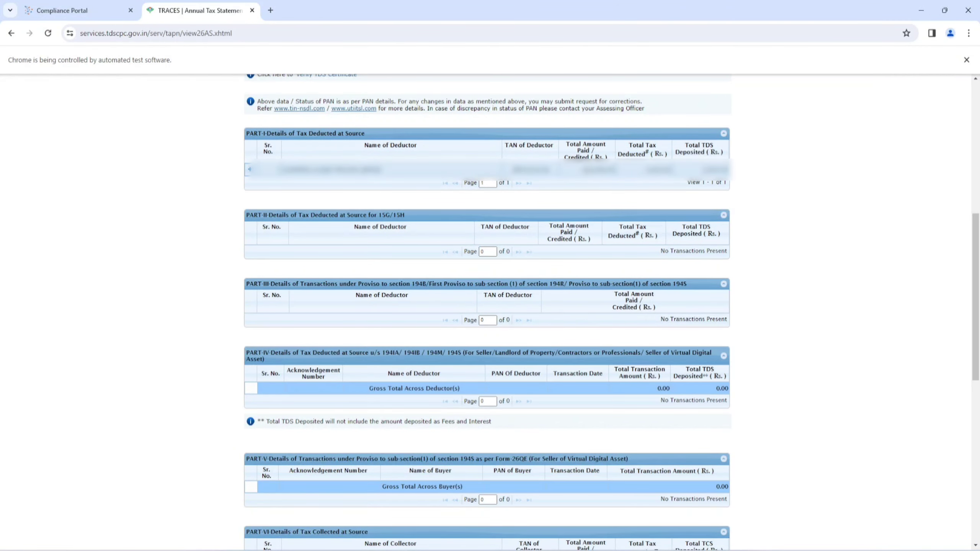
key("alt+Tab")
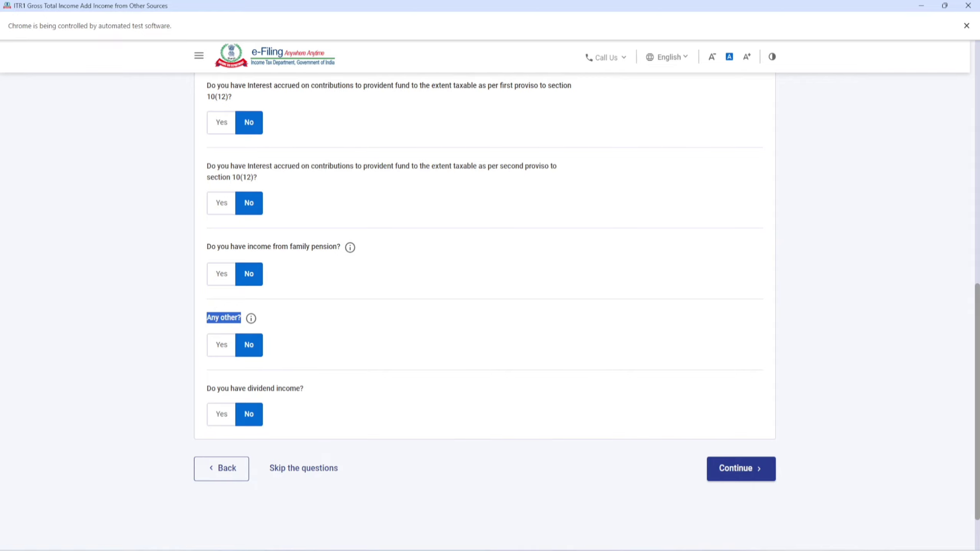
key("alt+Tab")
left_click(86, 12)
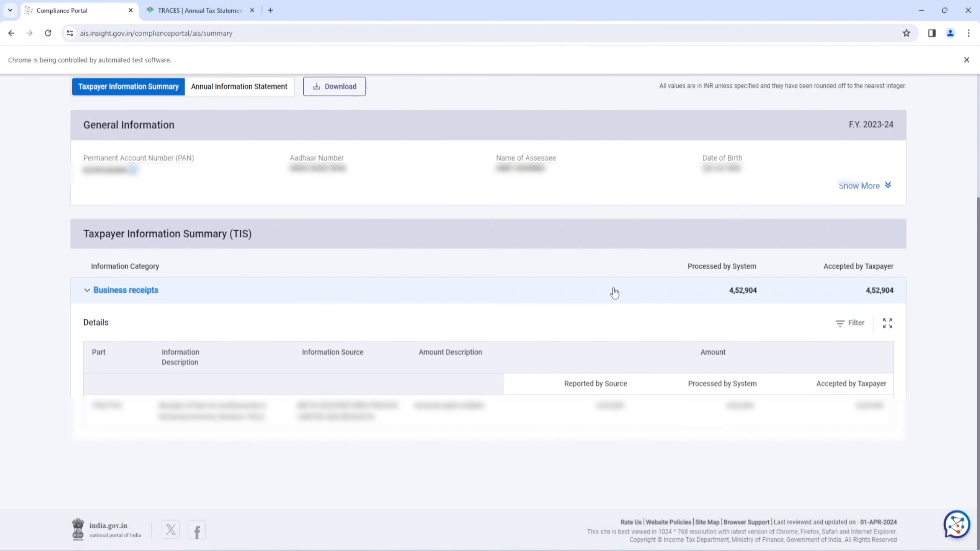
Step: Take the business receipts amount from the Compliance Portal, switch back to the e-Filing return, and answer Yes to Any other income with 4,52,904
double_click(728, 297)
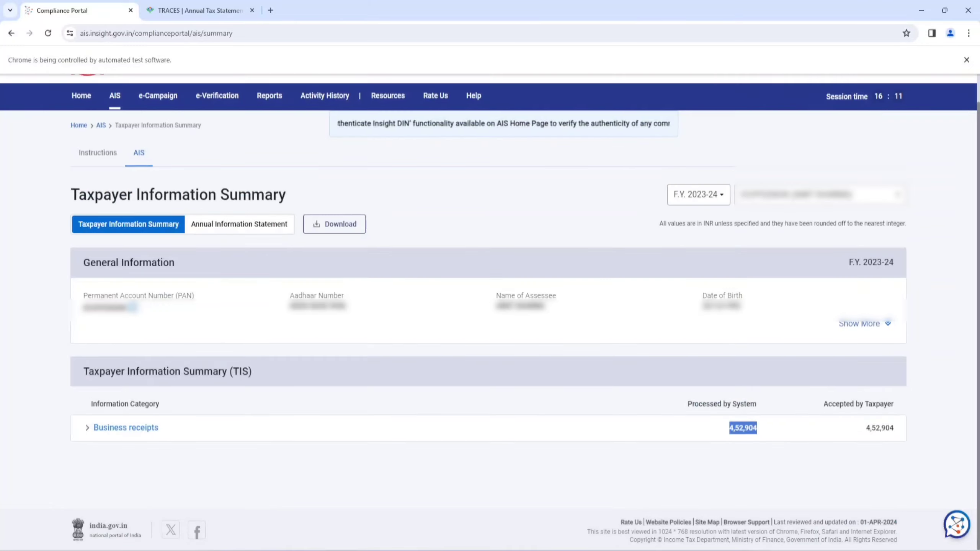
key("alt+Tab")
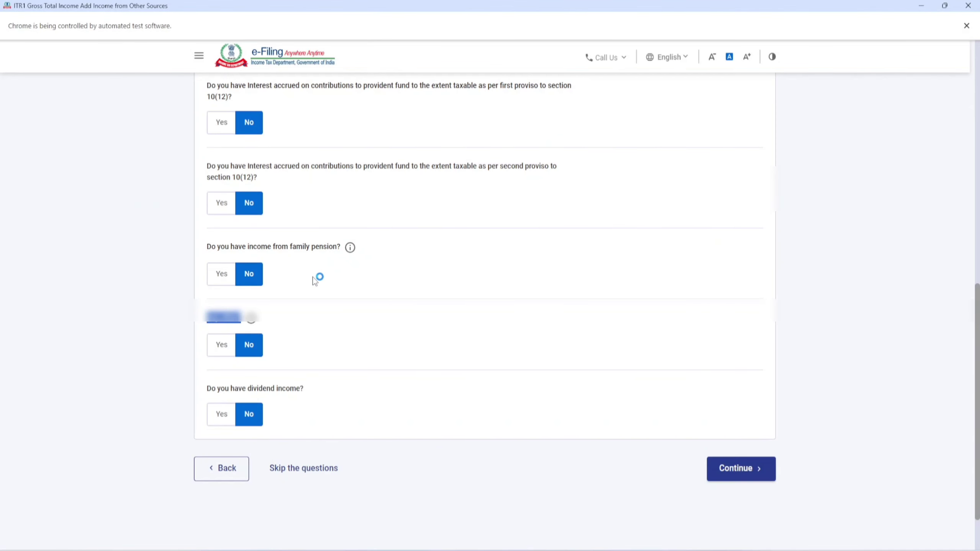
left_click(234, 342)
left_click(233, 379)
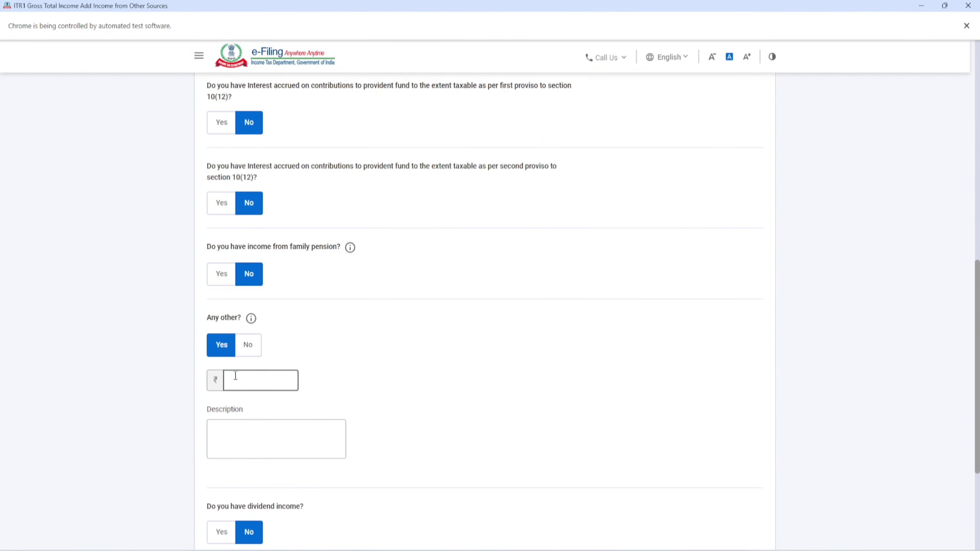
type("452904")
Step: Describe the other income as "part time tution income"
left_click(236, 440)
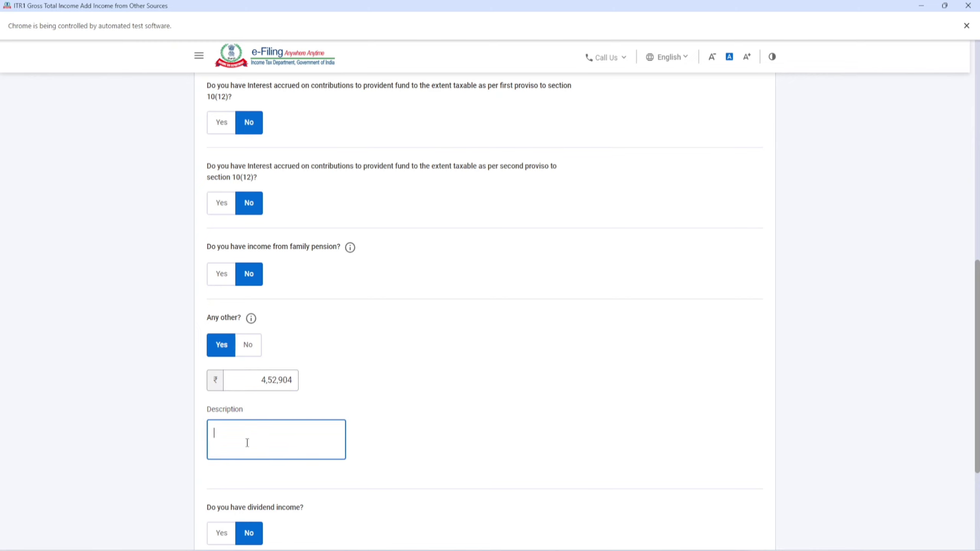
type("part tim")
type("e tution f")
type("imc")
key("BackSpace")
key("BackSpace")
type("ncome")
key("shift+Tab")
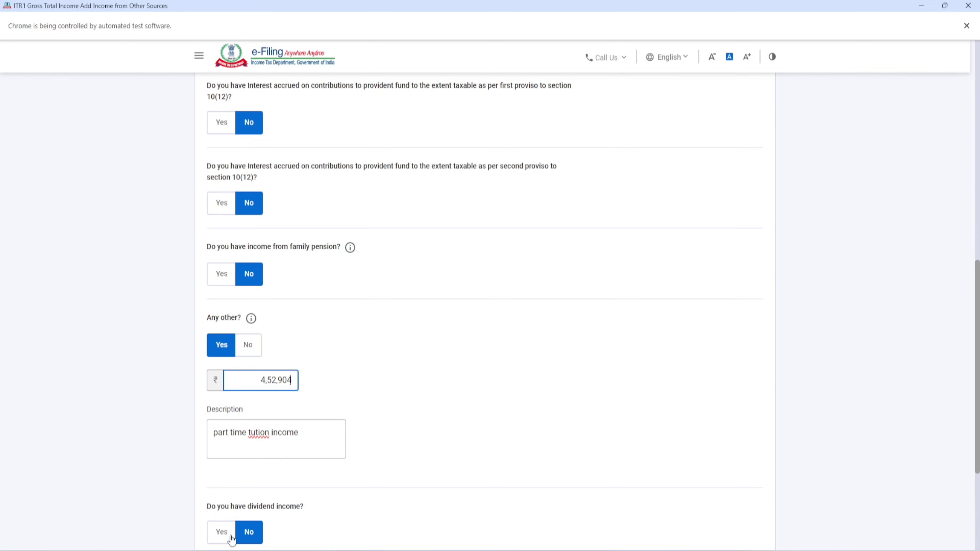
Step: Keep the dividend income question answered No and continue to the income source verification page
left_click(196, 550)
left_click(189, 550)
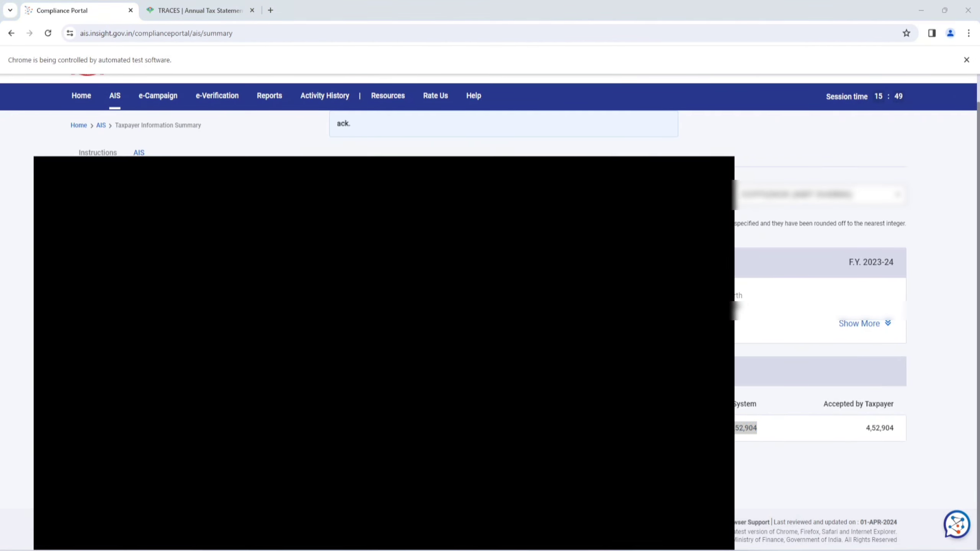
scroll(321, 414, "down", 1)
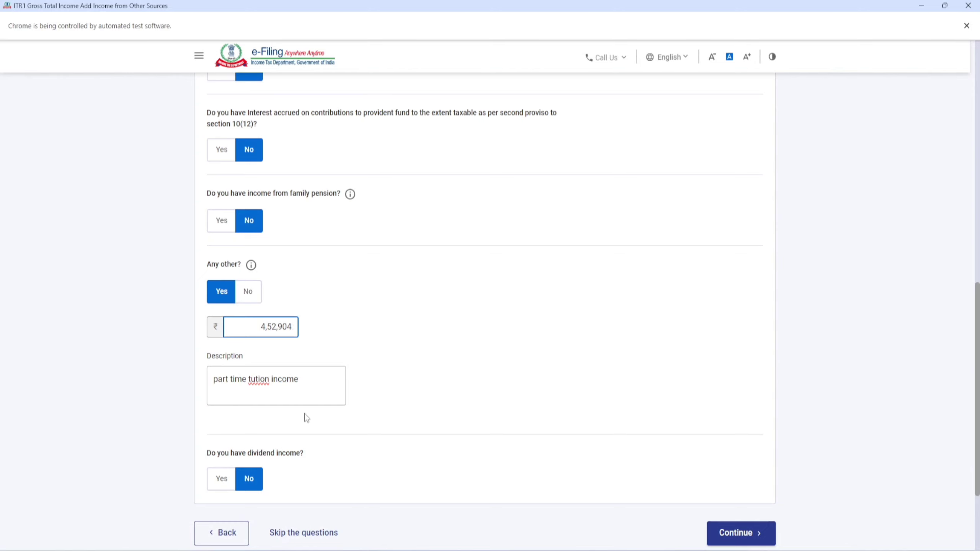
left_click(218, 480)
scroll(276, 440, "down", 4)
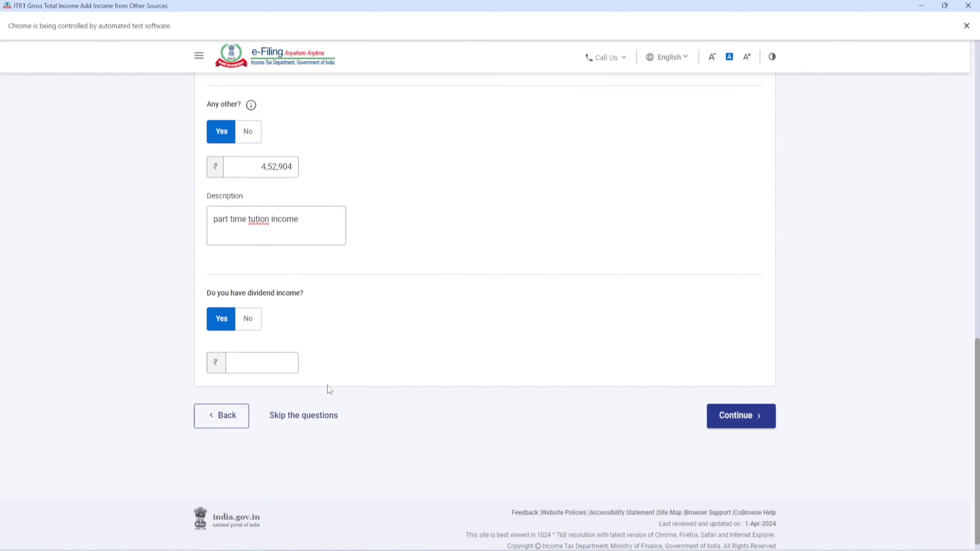
left_click(255, 328)
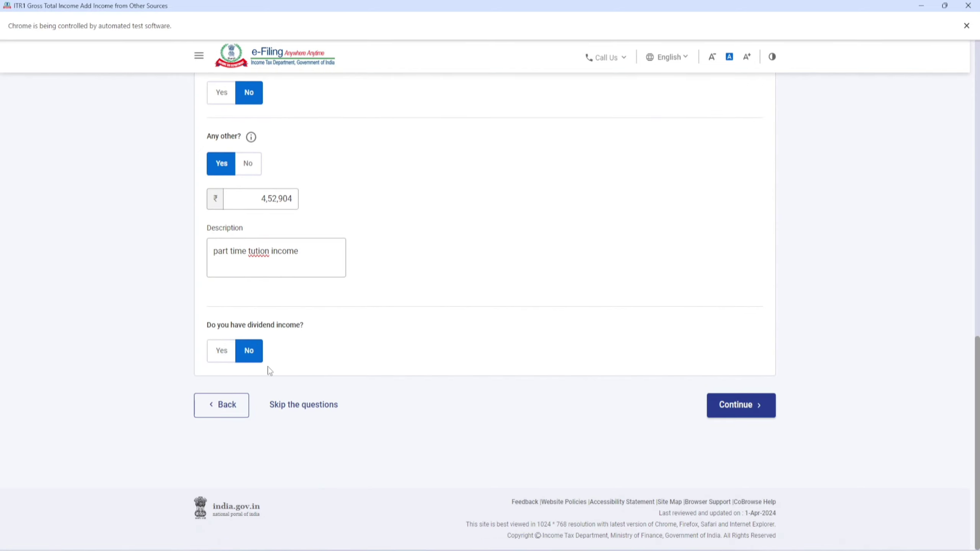
left_click(735, 410)
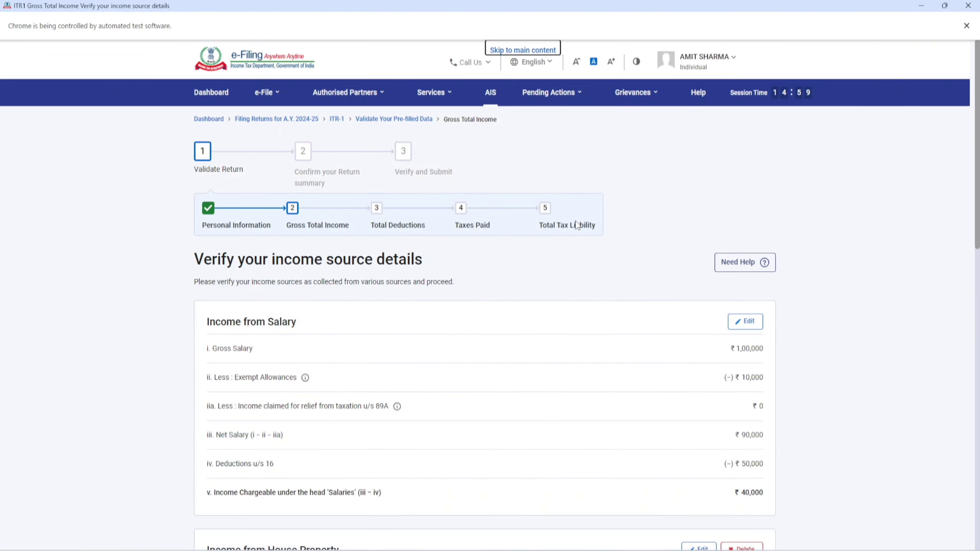
Step: Review the income source details for house property, other sources and gross total income
scroll(360, 339, "down", 10)
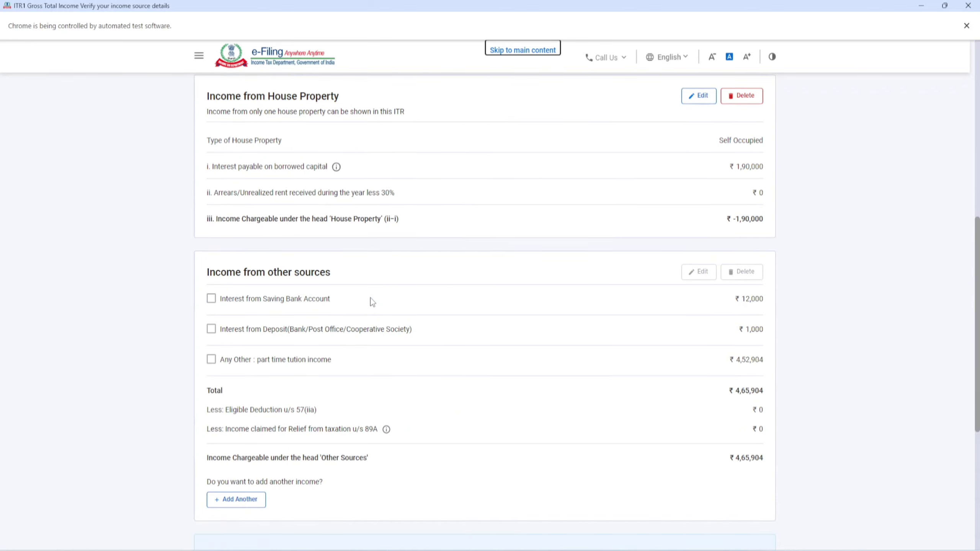
scroll(371, 301, "down", 4)
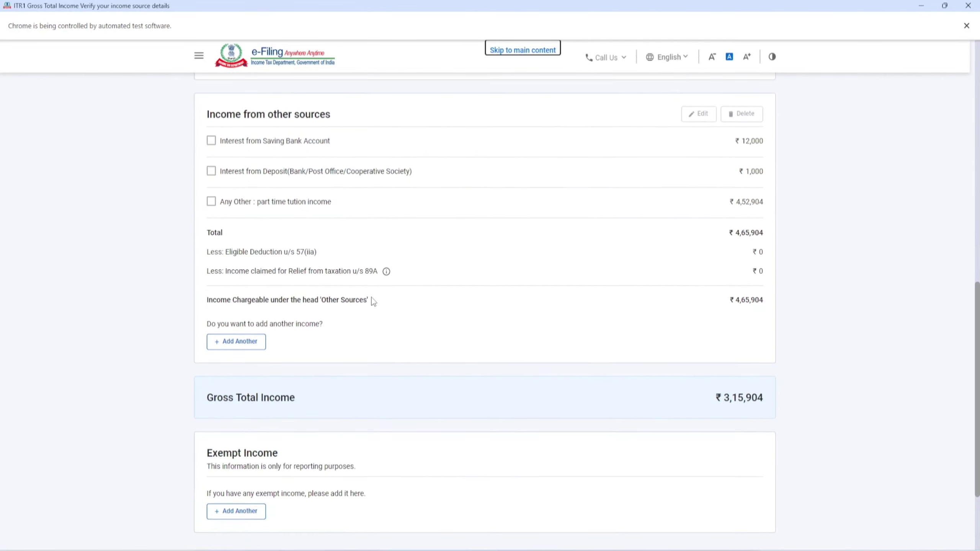
left_click_drag(204, 305, 371, 307)
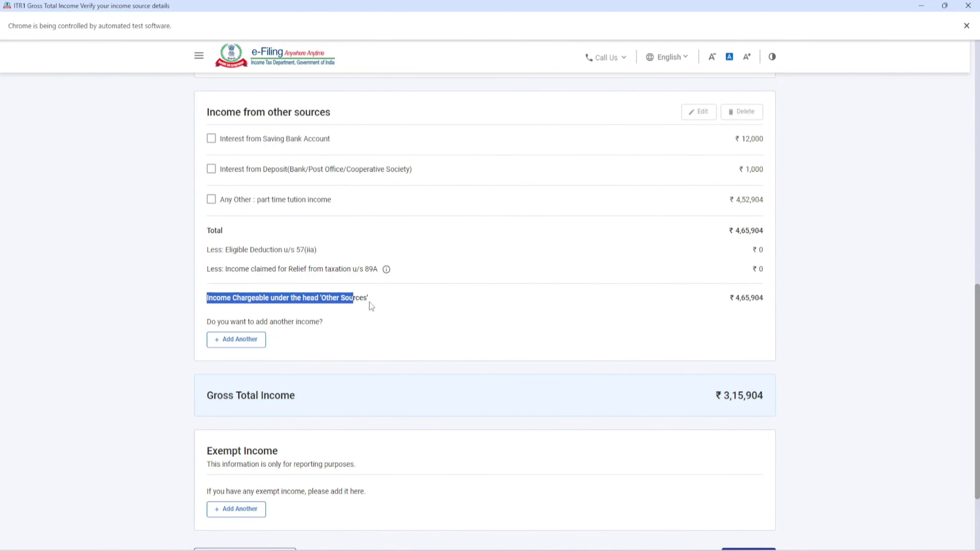
scroll(547, 270, "down", 3)
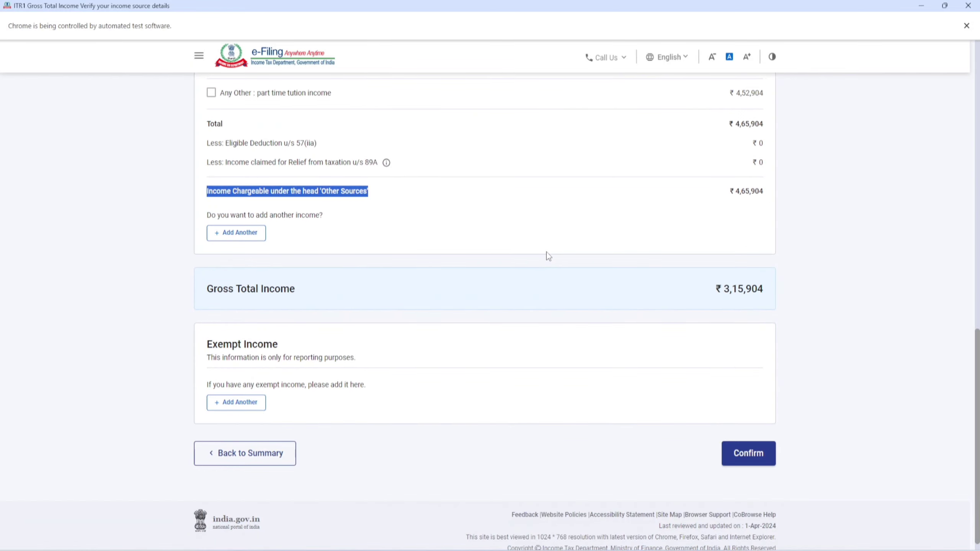
Step: Look through the exempt income categories, from Agriculture Income (less than equal to Rs.5000) to Any Other, and leave the form without adding an entry
left_click_drag(206, 348, 279, 347)
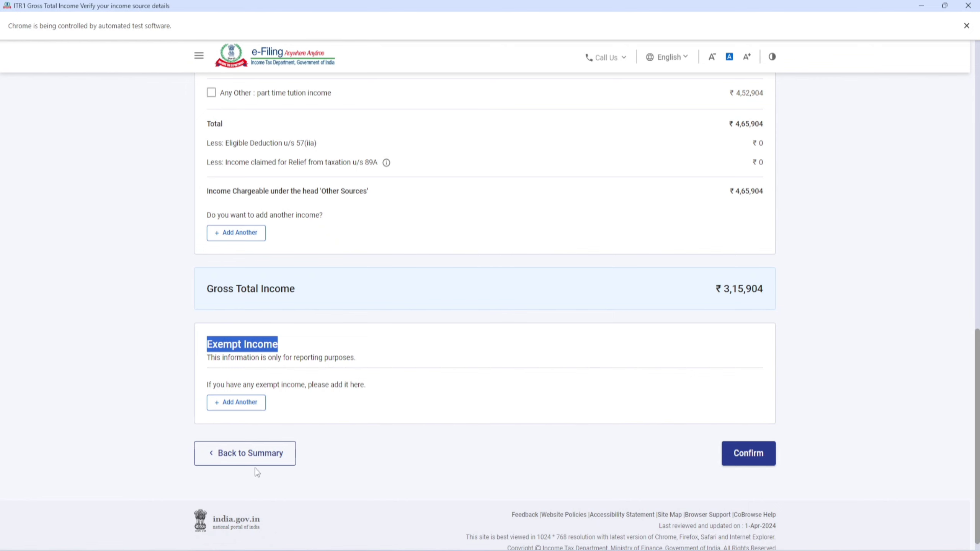
left_click(243, 406)
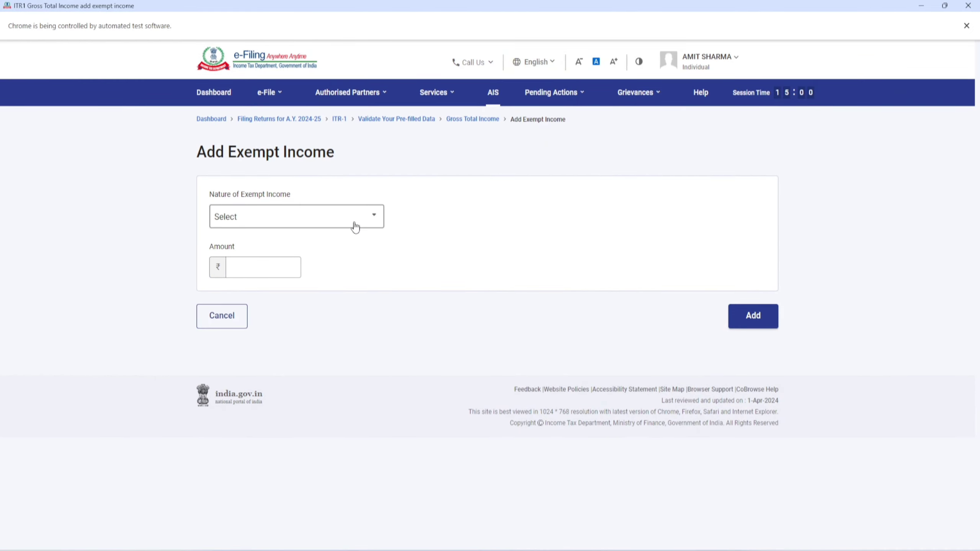
left_click(354, 225)
left_click(335, 290)
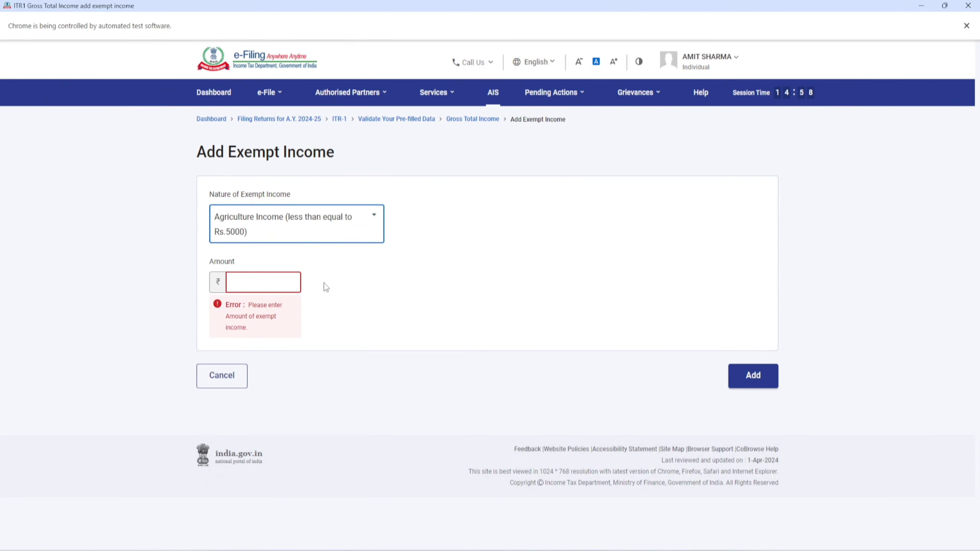
left_click(348, 218)
scroll(384, 295, "down", 1)
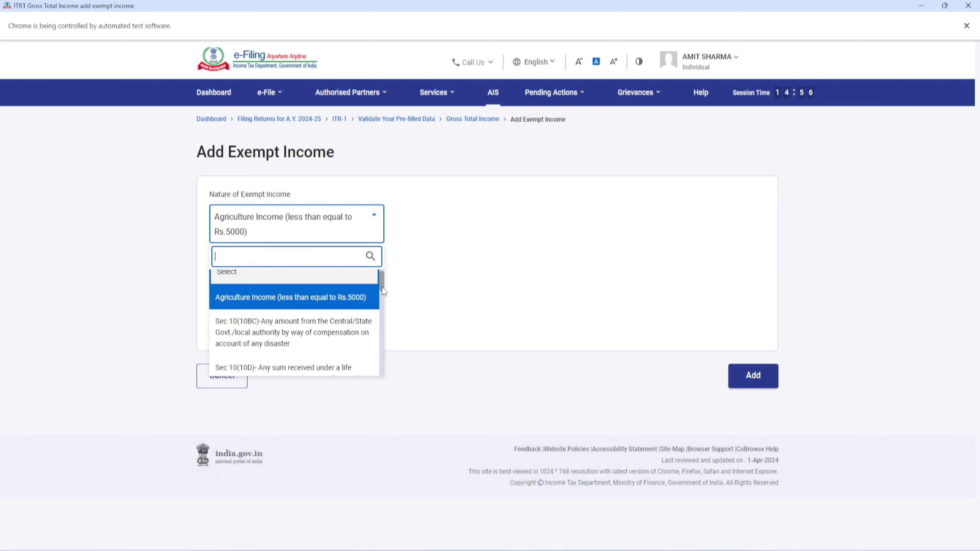
left_click_drag(383, 294, 378, 328)
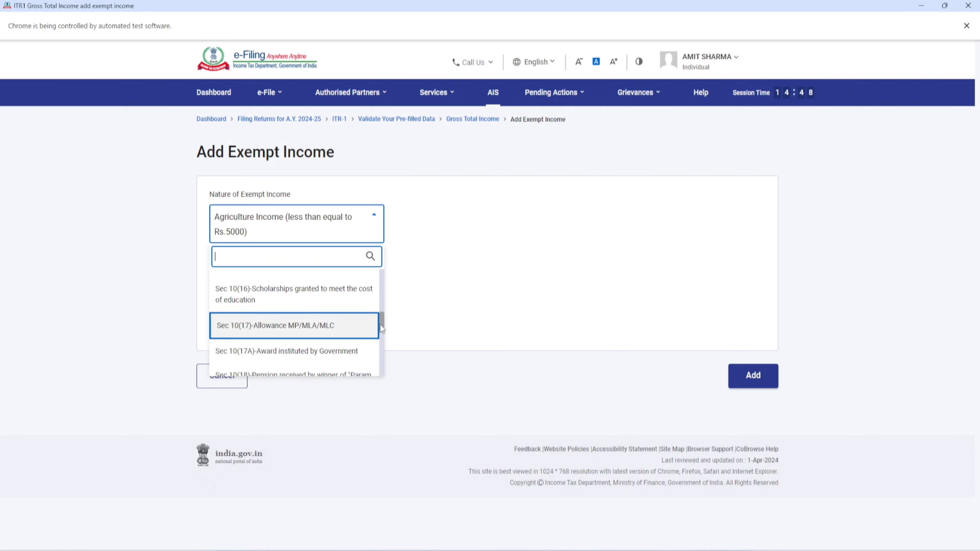
left_click_drag(376, 328, 371, 376)
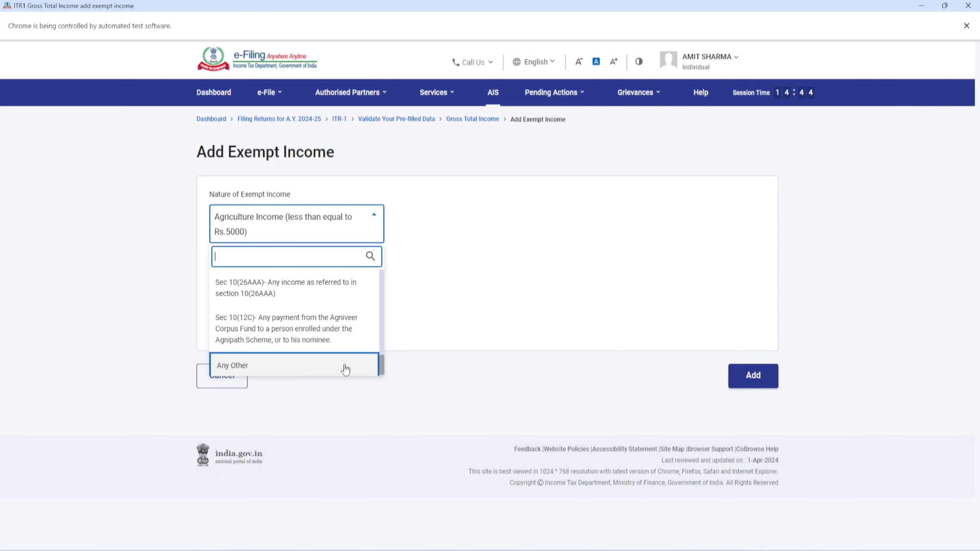
left_click(234, 405)
left_click(235, 380)
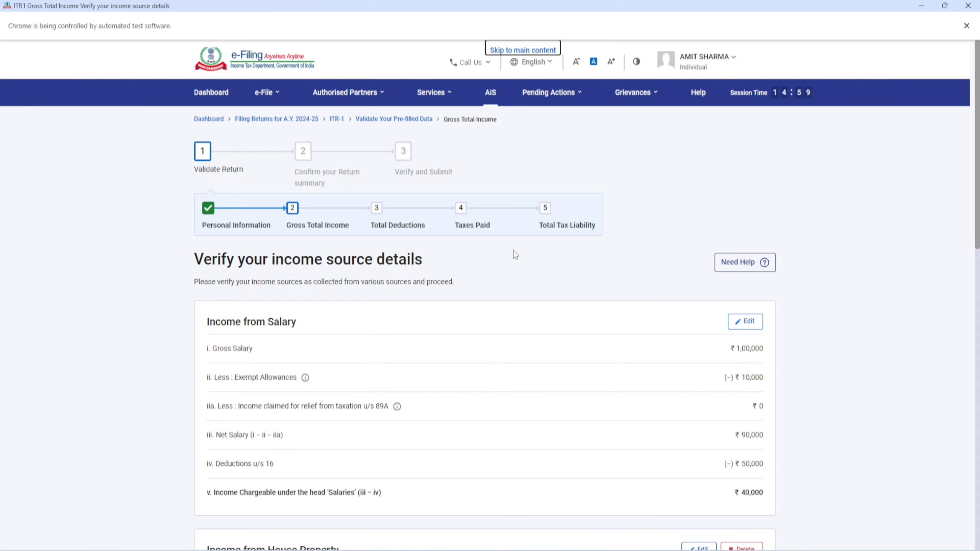
Step: Check the income source details once more and confirm the Gross Total Income section
scroll(513, 256, "down", 10)
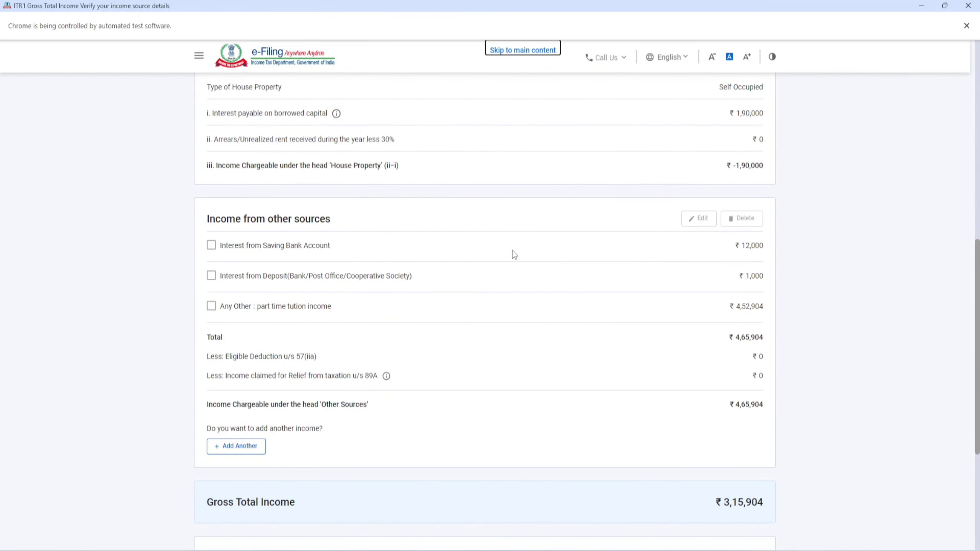
scroll(513, 253, "down", 4)
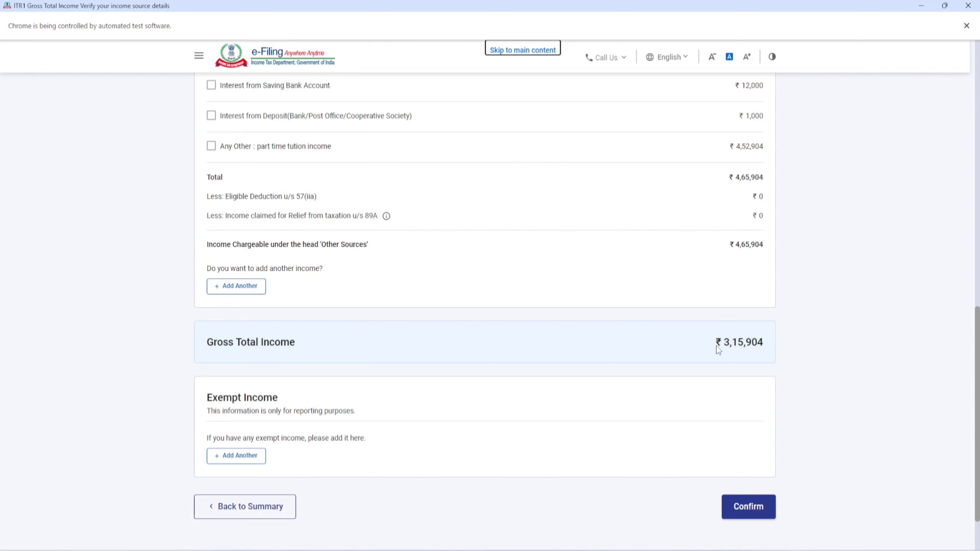
scroll(713, 397, "down", 2)
left_click(748, 459)
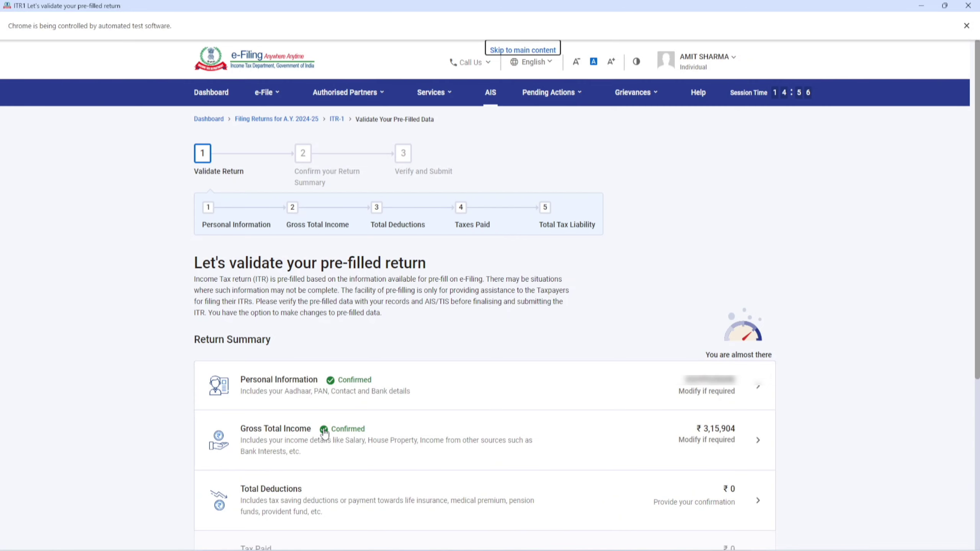
Step: Open the Total Deductions section and answer No to deductions for donation paid and for section 80GGC political party contributions
left_click(284, 502)
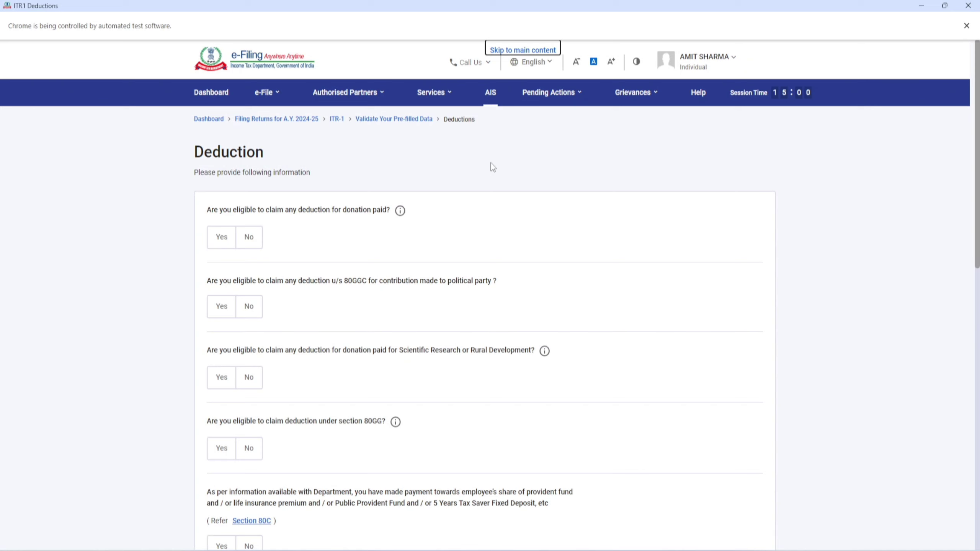
left_click_drag(306, 212, 391, 211)
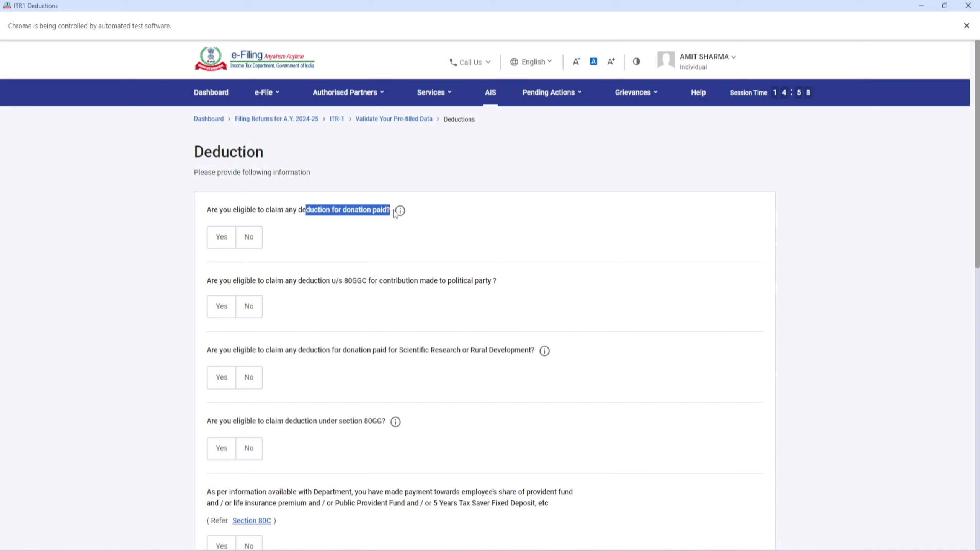
left_click(225, 239)
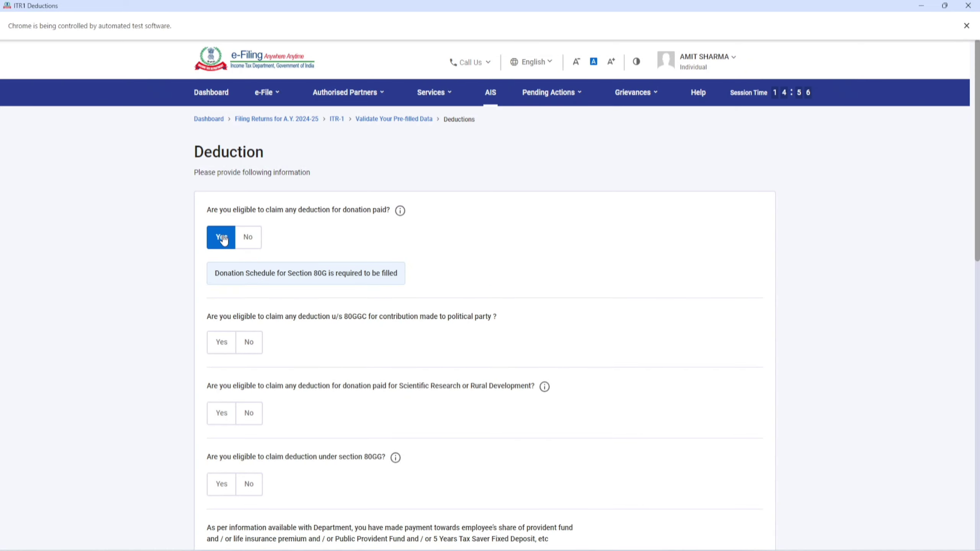
left_click_drag(313, 275, 395, 274)
left_click(249, 237)
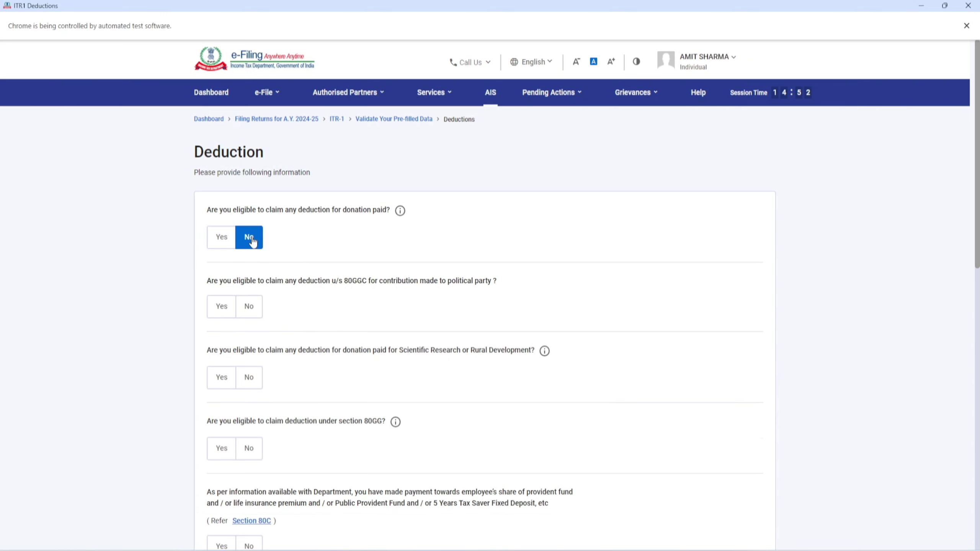
left_click(218, 309)
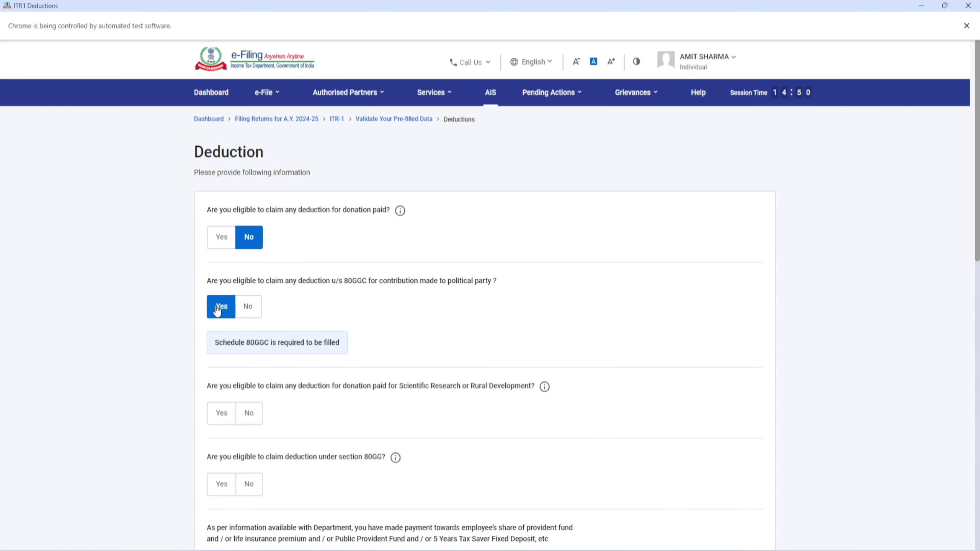
left_click(249, 307)
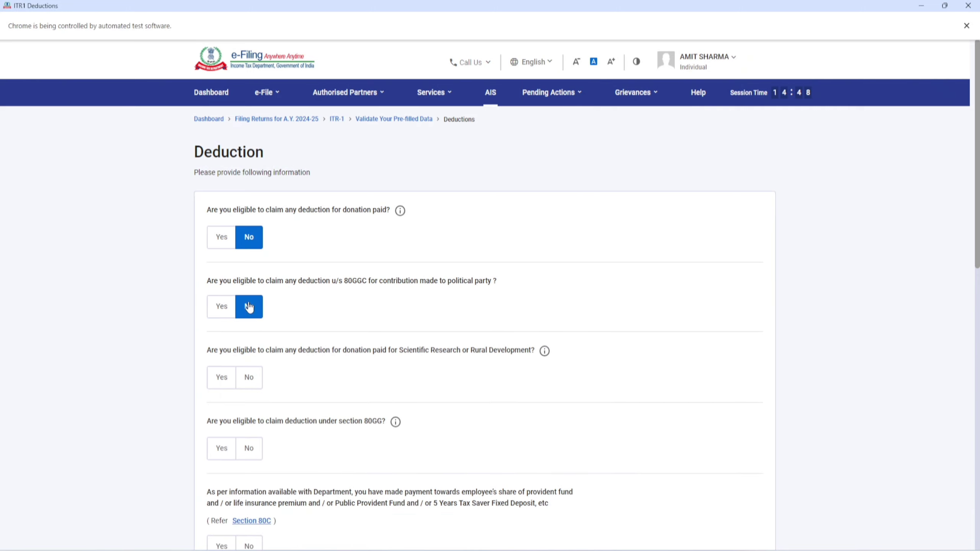
Step: Read the section 80GG note and review the remaining deduction questions, including sections 80C, 80CCD(2), 80D, 80E and 80TTA
scroll(351, 322, "down", 2)
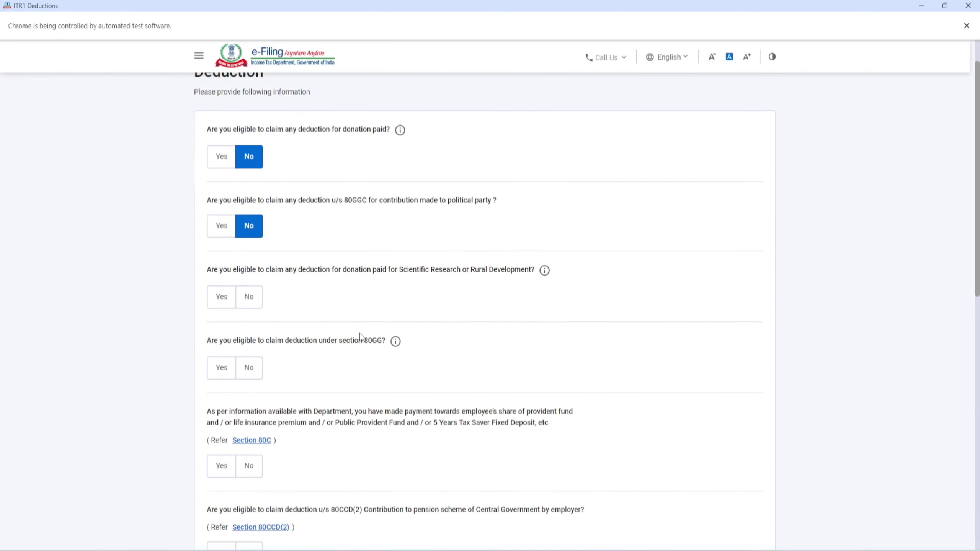
mouse_move(395, 345)
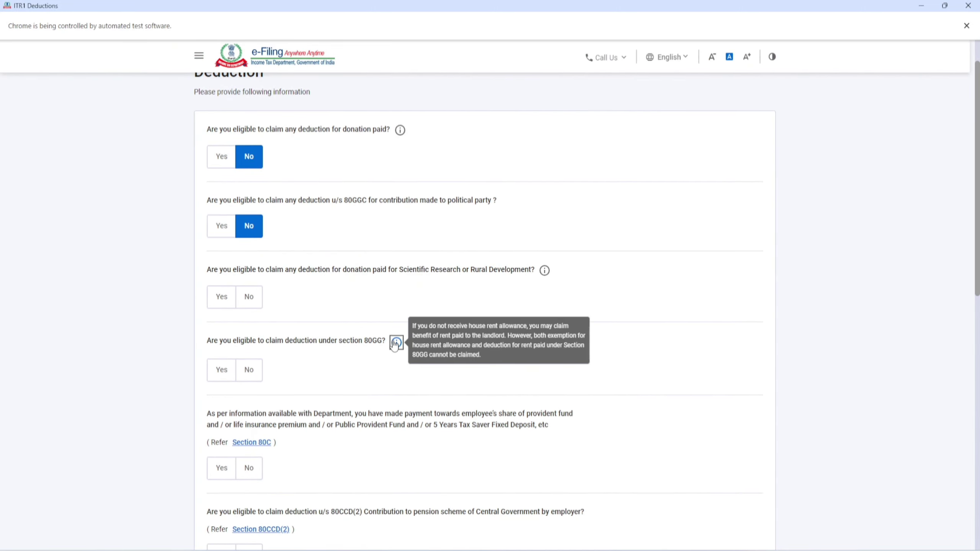
scroll(365, 361, "down", 7)
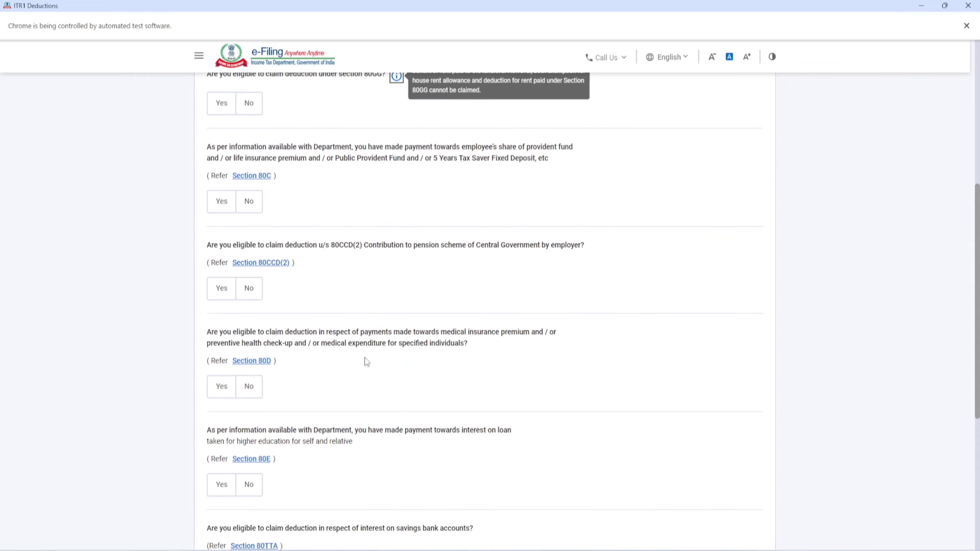
scroll(338, 259, "down", 6)
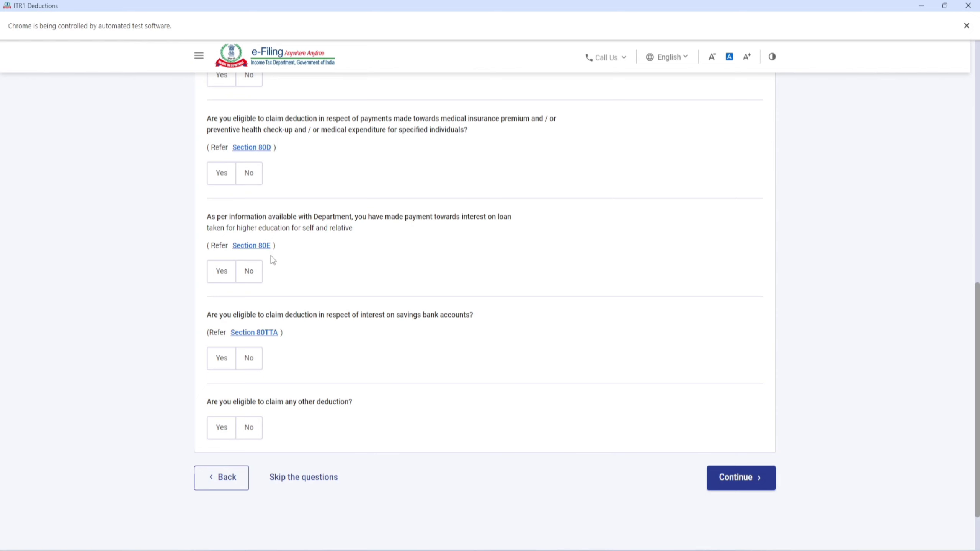
scroll(270, 270, "down", 2)
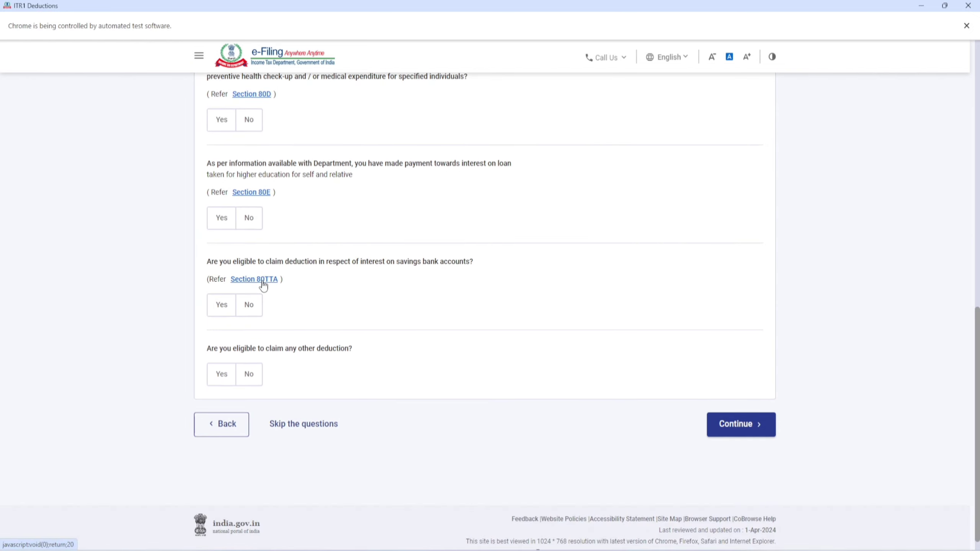
Step: Answer Yes to the section 80TTA savings interest deduction and to any other deduction, and continue without selecting additional deduction types
left_click(221, 306)
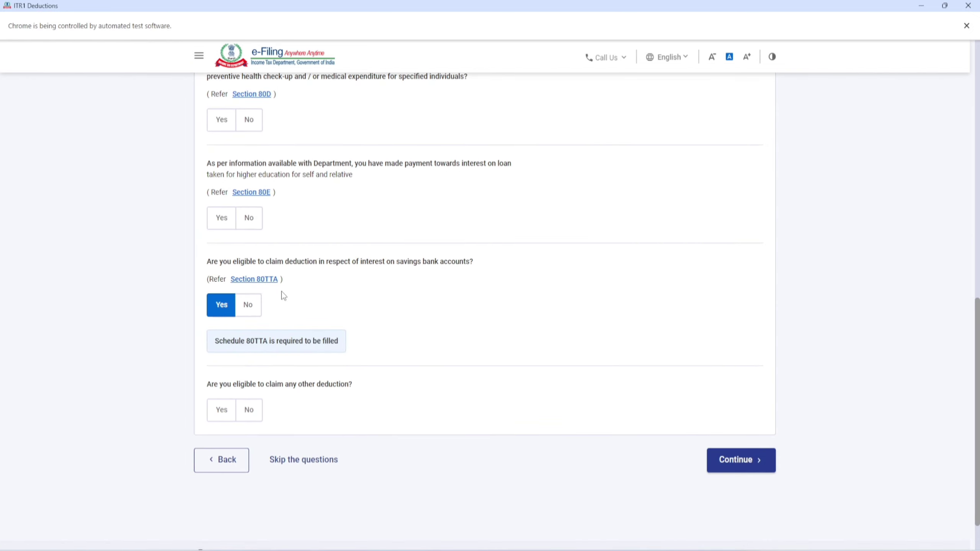
left_click(222, 410)
scroll(433, 312, "down", 7)
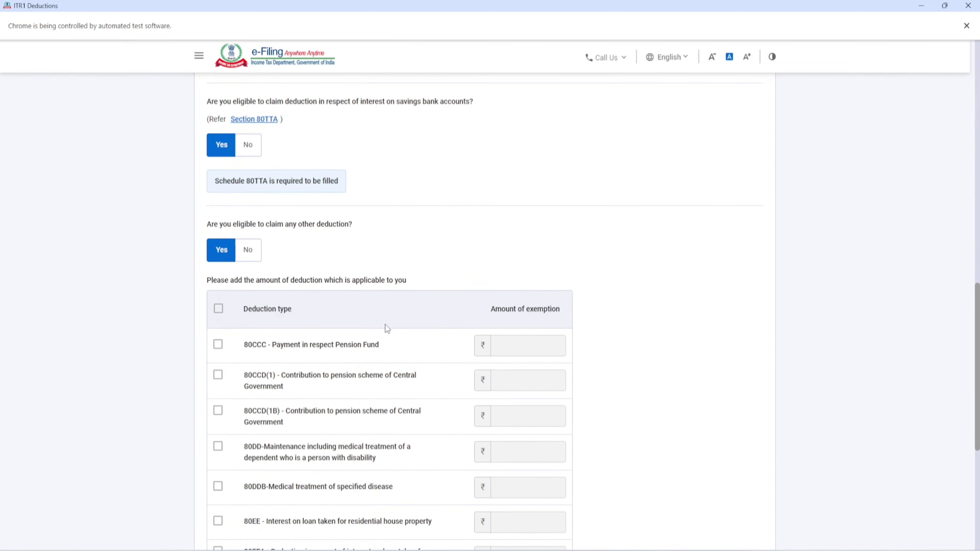
scroll(351, 253, "down", 5)
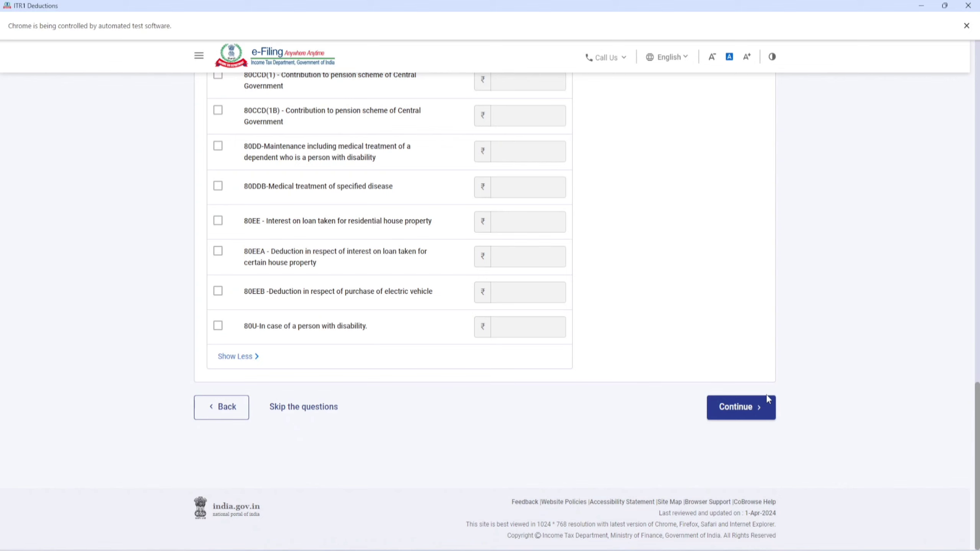
left_click(743, 408)
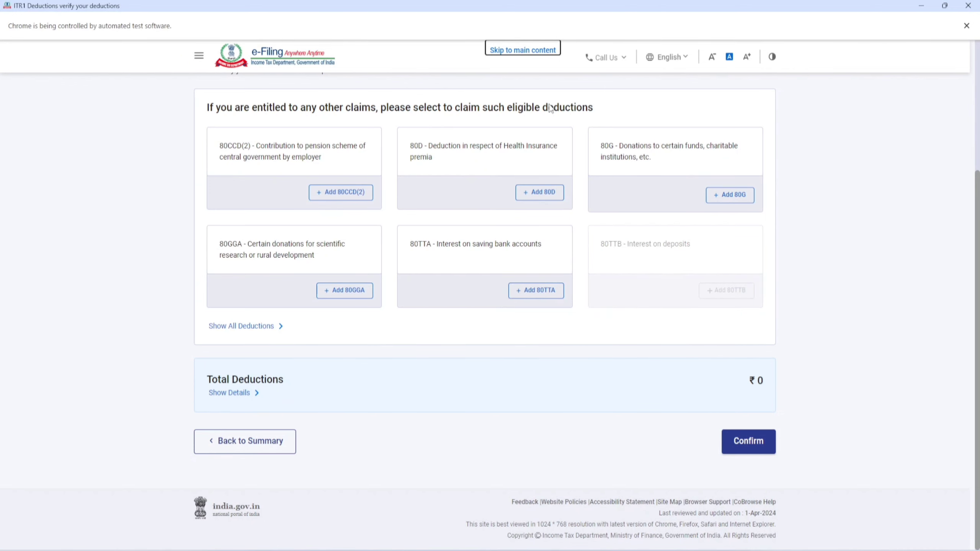
Step: Add an 80TTA deduction of 10000 for interest on saving bank accounts
scroll(551, 109, "up", 5)
scroll(531, 235, "down", 1)
scroll(529, 233, "down", 3)
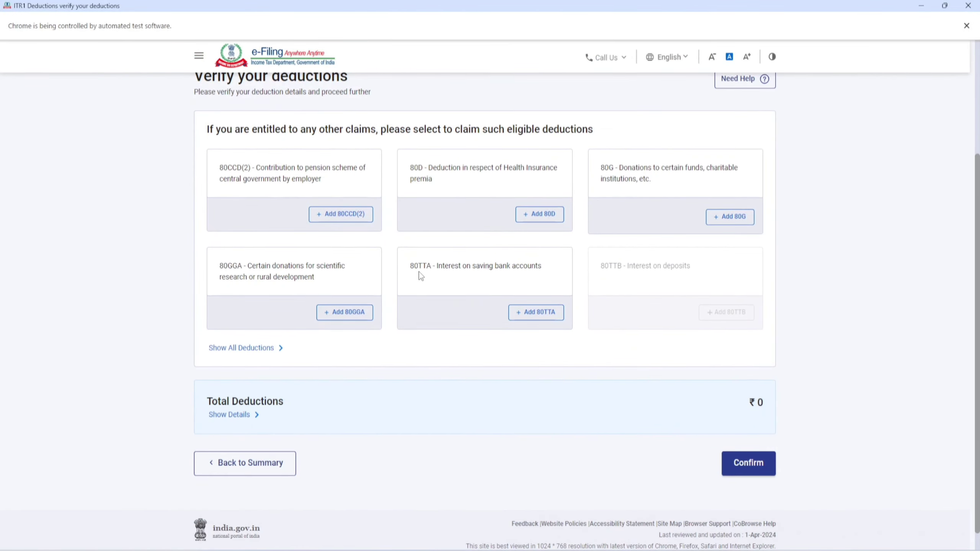
left_click(541, 313)
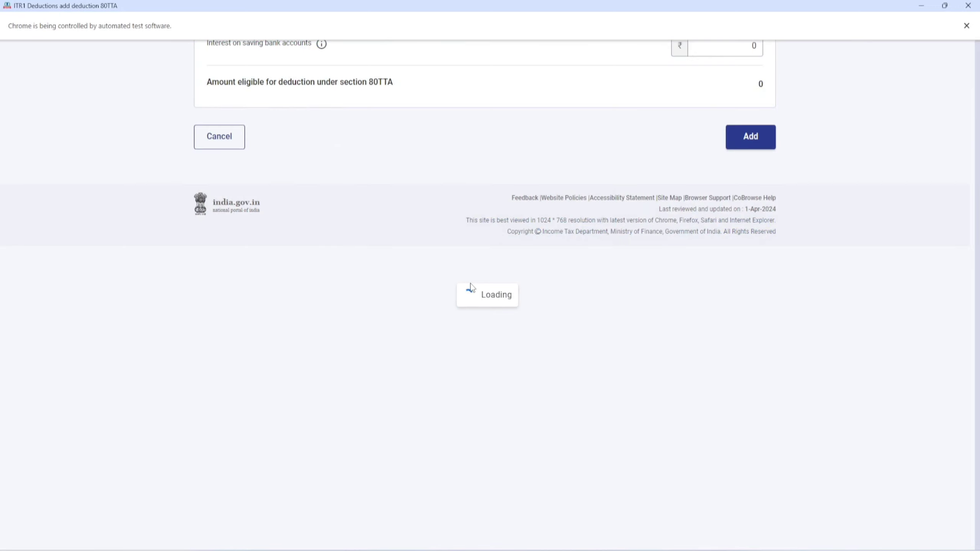
left_click(725, 197)
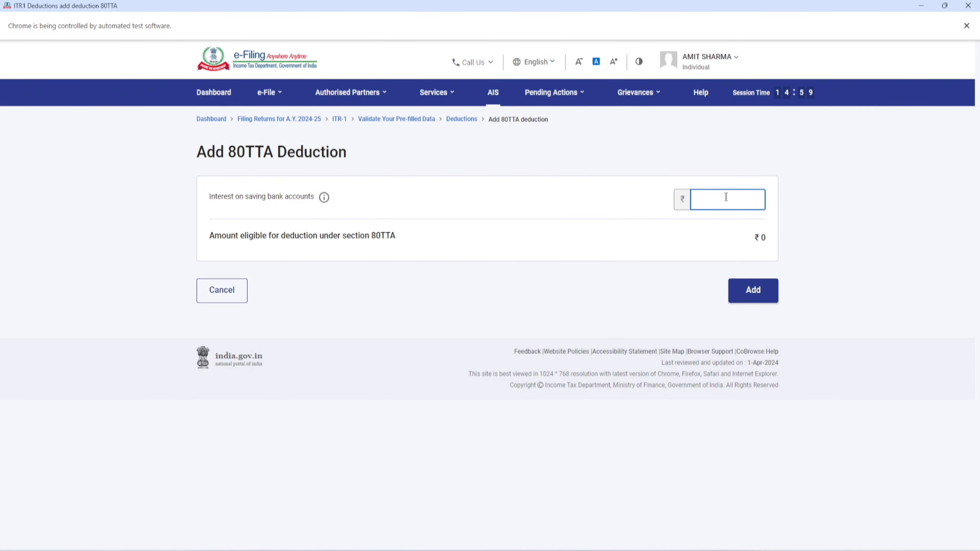
type("10000")
left_click(661, 243)
left_click(756, 372)
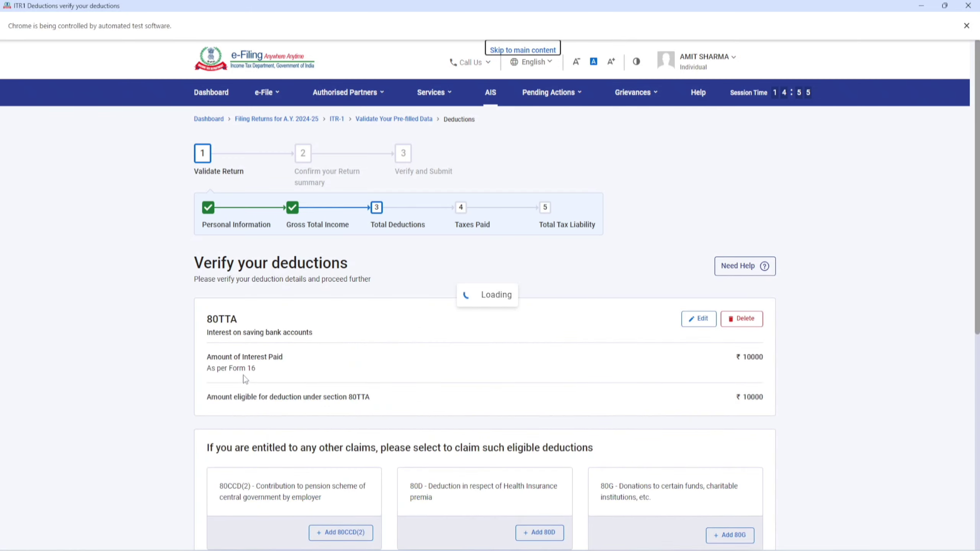
Step: Show all available deductions, select 80C for life insurance premia and provident fund contributions, and open its entry form
scroll(517, 328, "down", 5)
scroll(513, 237, "down", 4)
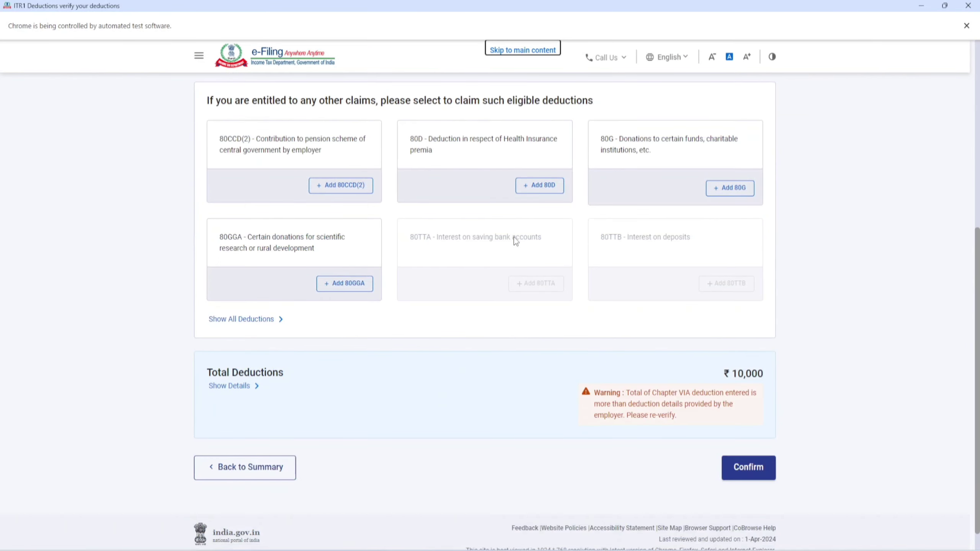
left_click(270, 321)
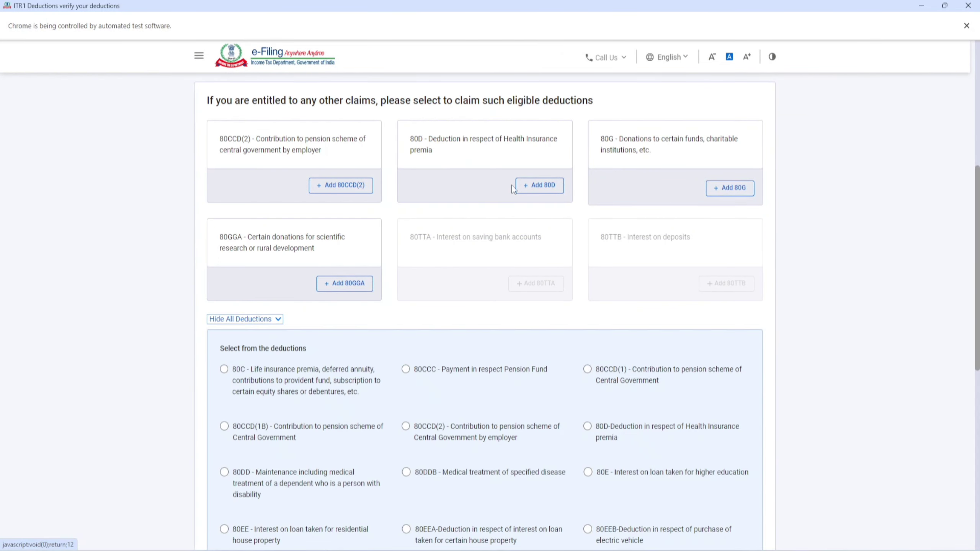
scroll(536, 193, "down", 4)
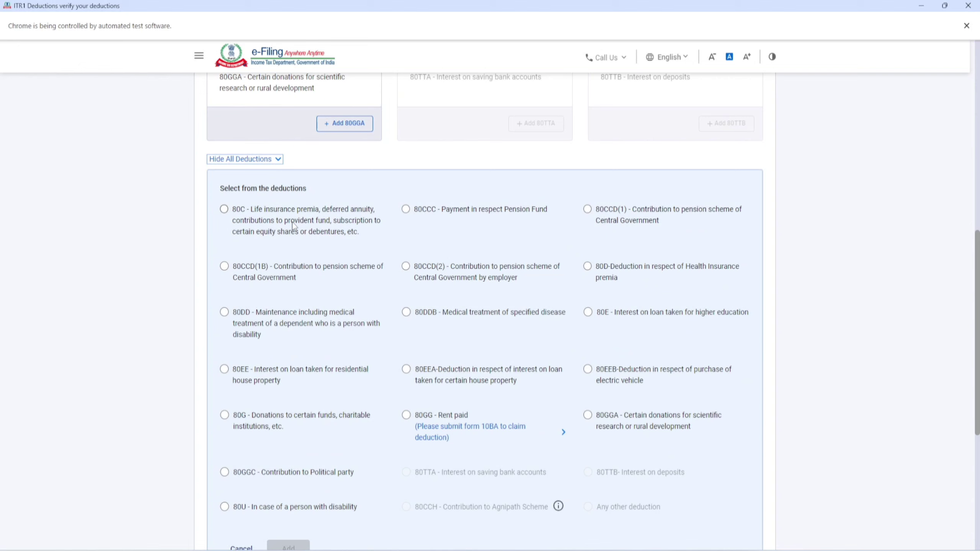
left_click(224, 209)
scroll(311, 289, "down", 3)
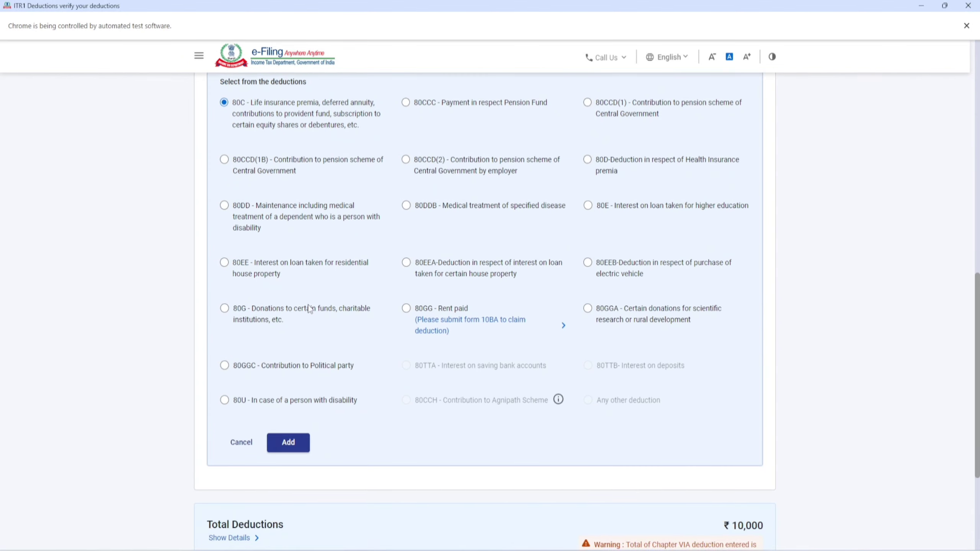
left_click(287, 443)
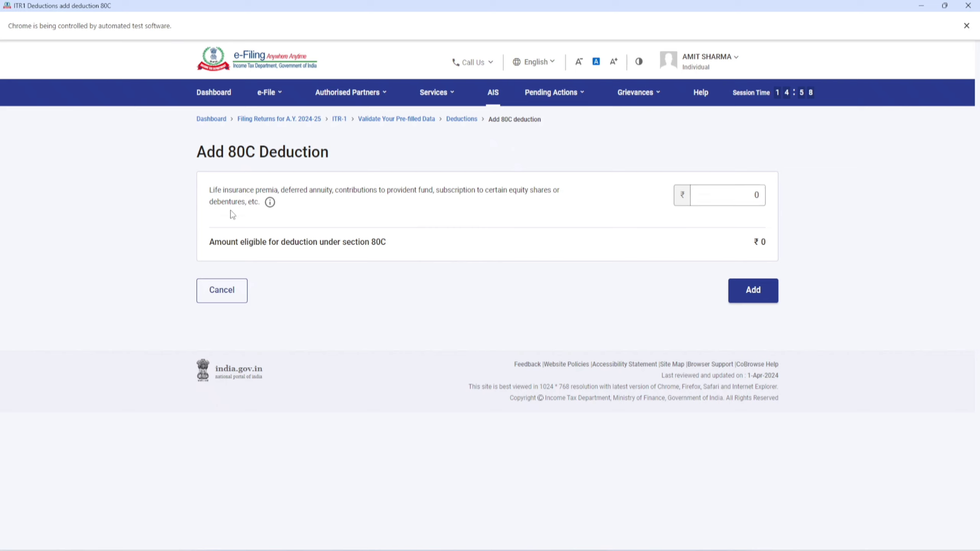
Step: Enter 50,000 as the 80C deduction amount and add it to the return
left_click_drag(214, 190, 579, 204)
left_click(713, 197)
type("50")
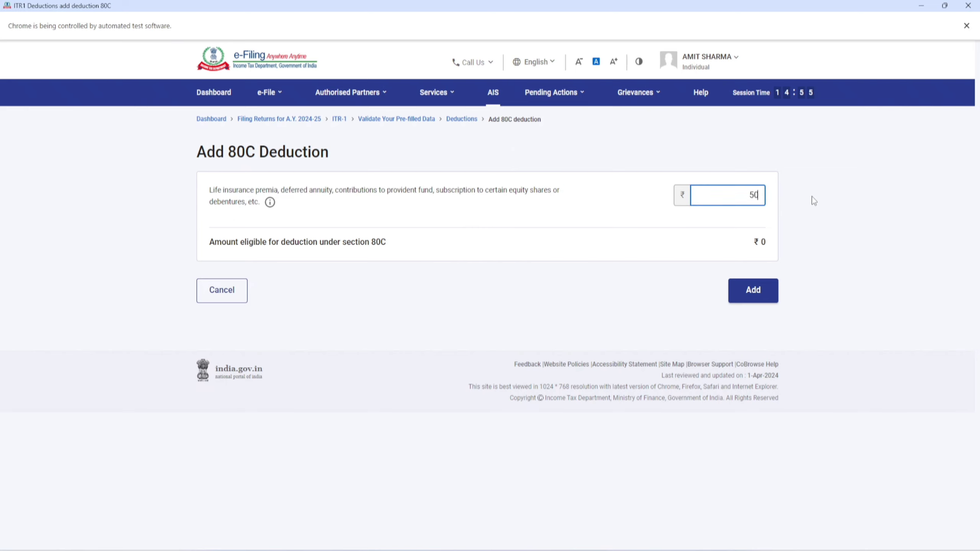
type("000")
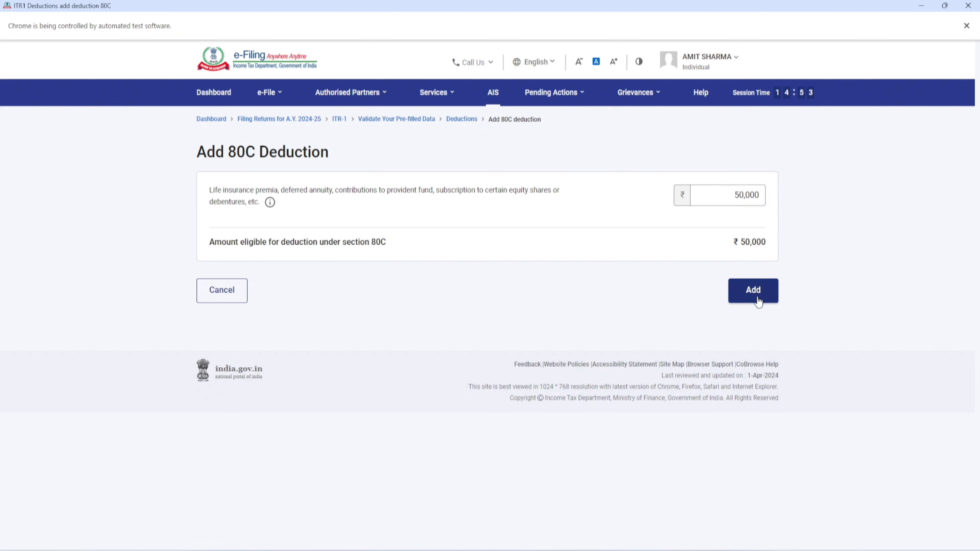
left_click(756, 299)
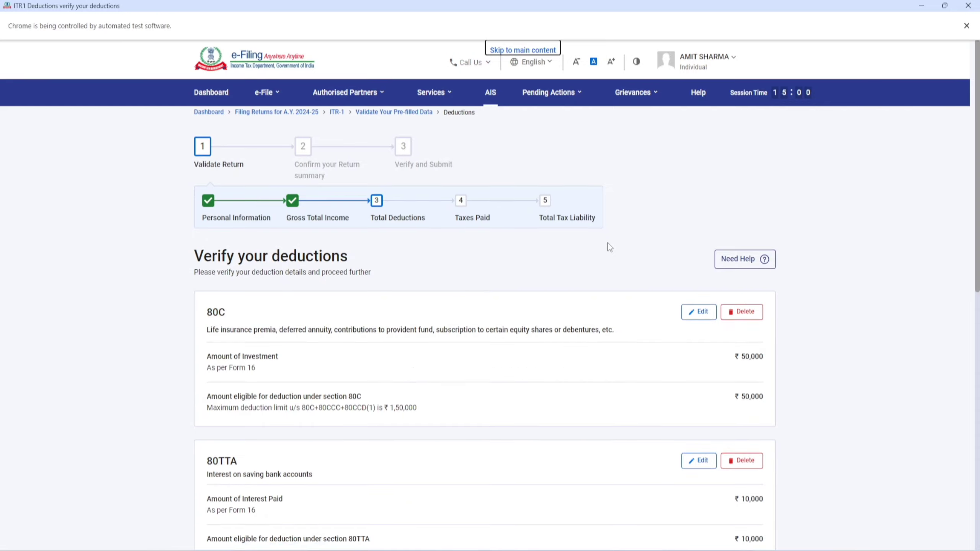
Step: Review the 80C and 80TTA entries and confirm the Total Deductions section
scroll(608, 242, "down", 7)
scroll(716, 216, "up", 4)
scroll(729, 216, "down", 8)
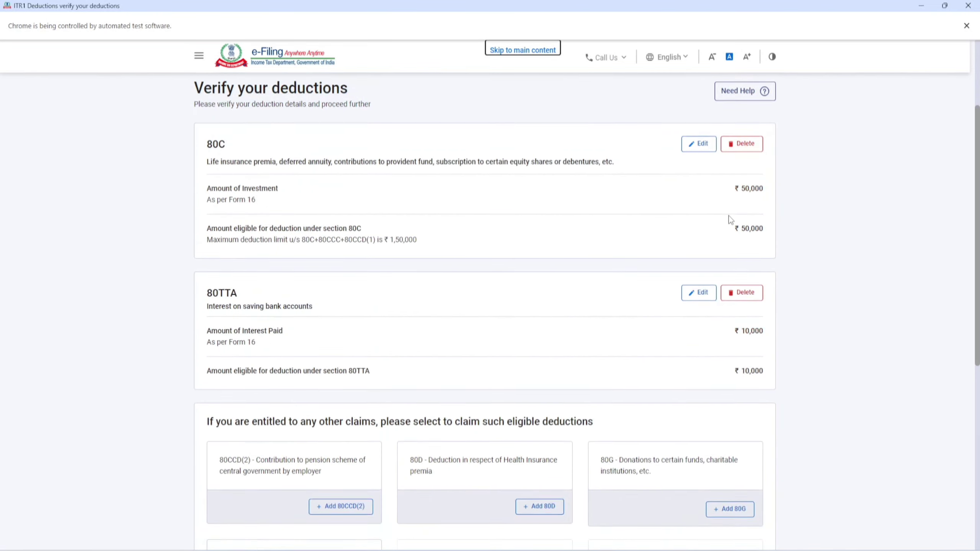
scroll(727, 265, "down", 1)
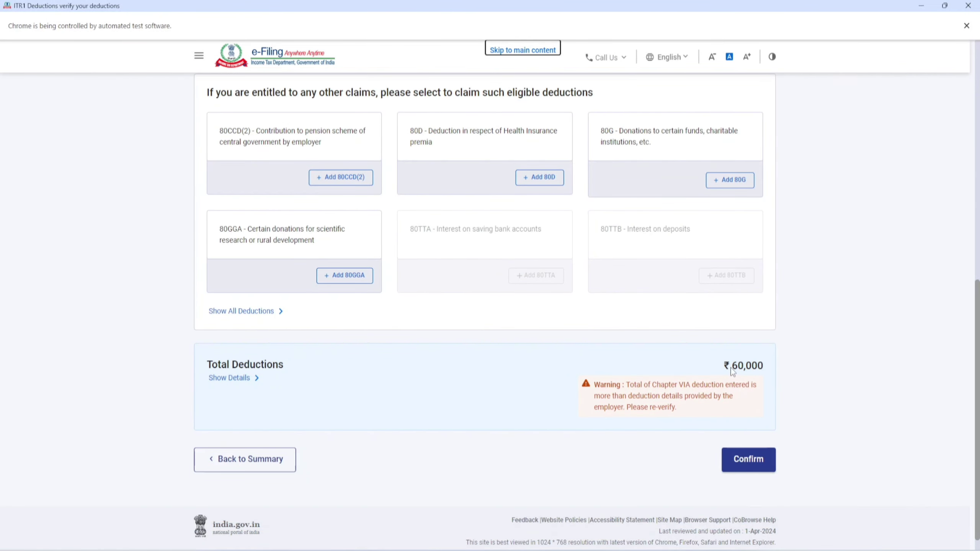
left_click(734, 454)
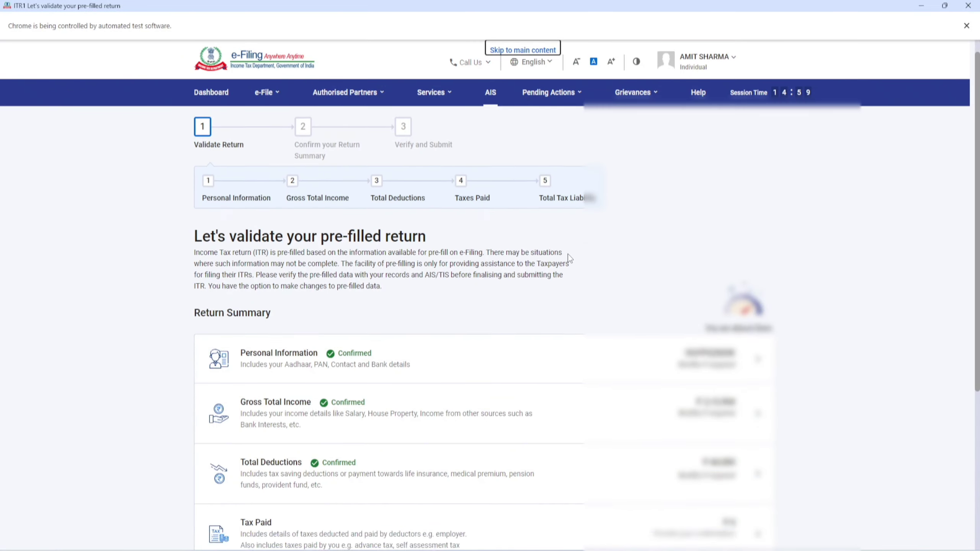
Step: Open the Tax Paid section and expand the details of TDS on Salary Income
scroll(568, 255, "down", 3)
scroll(568, 254, "down", 3)
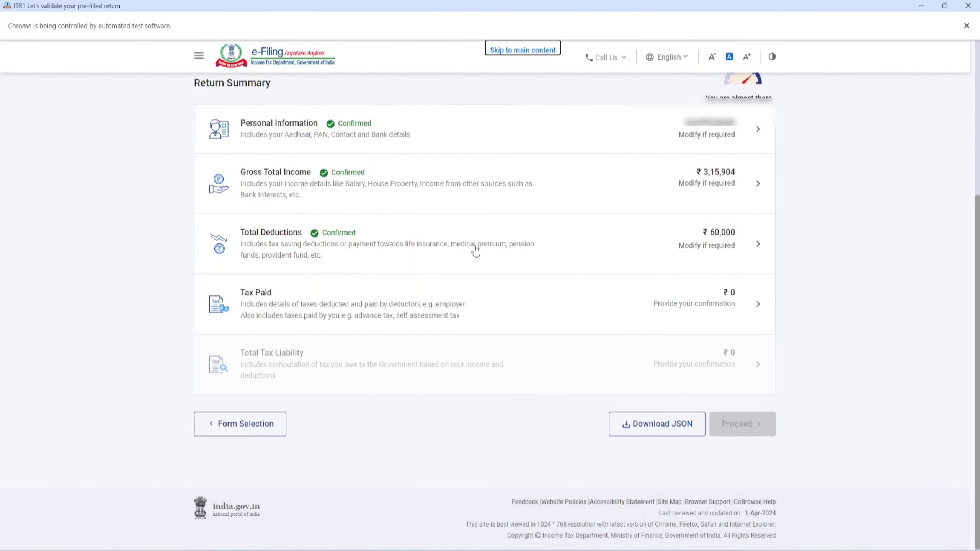
left_click(280, 300)
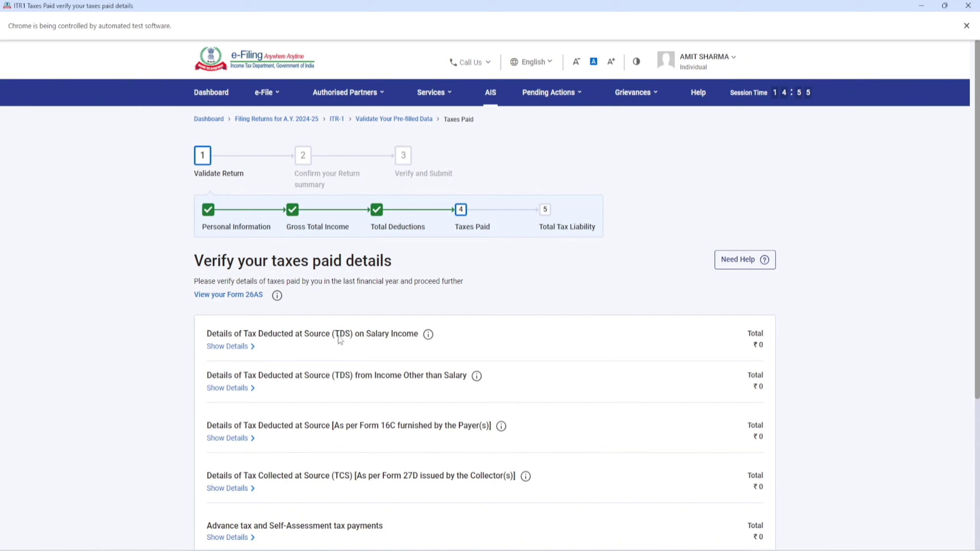
left_click_drag(364, 337, 419, 336)
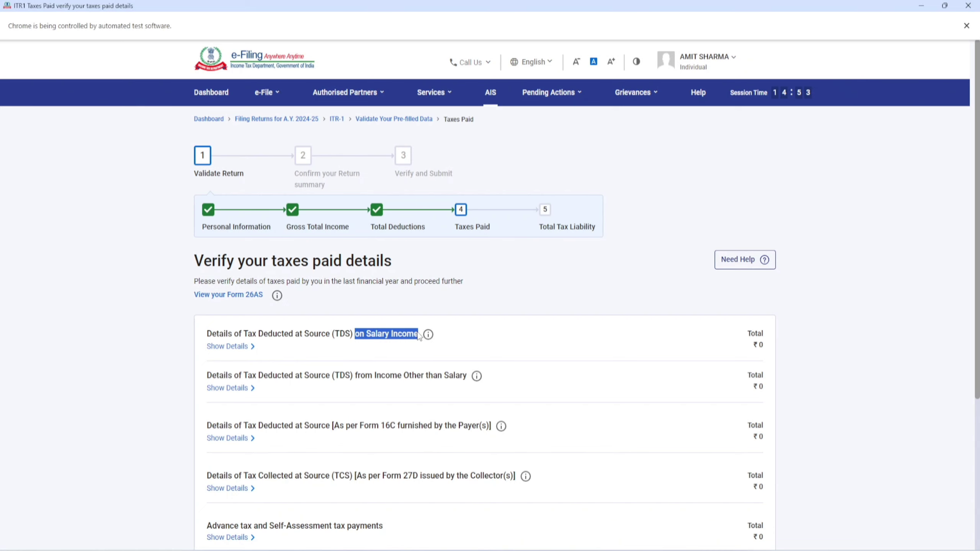
left_click(240, 347)
scroll(468, 304, "down", 5)
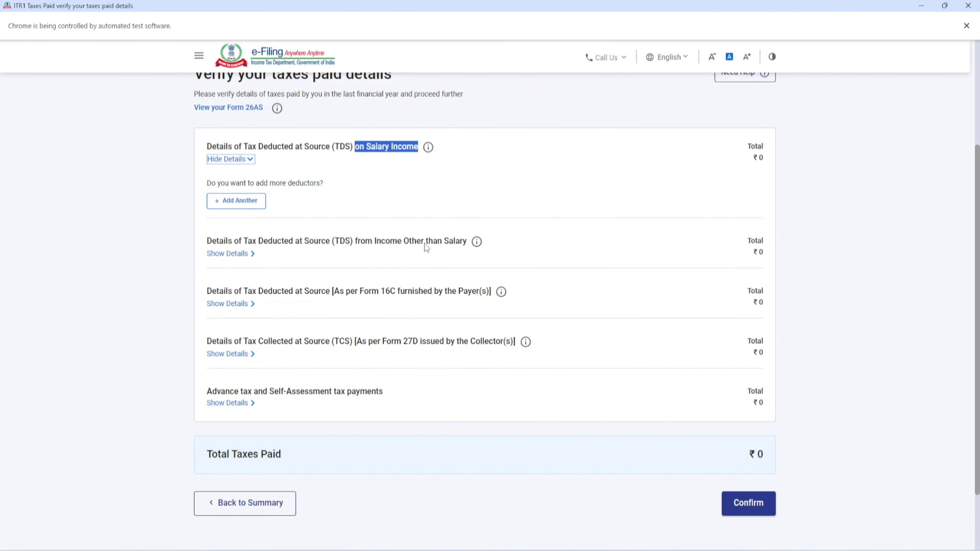
Step: Expand the TDS from Income Other than Salary details and start a new deductor entry at the TAN field
left_click(242, 257)
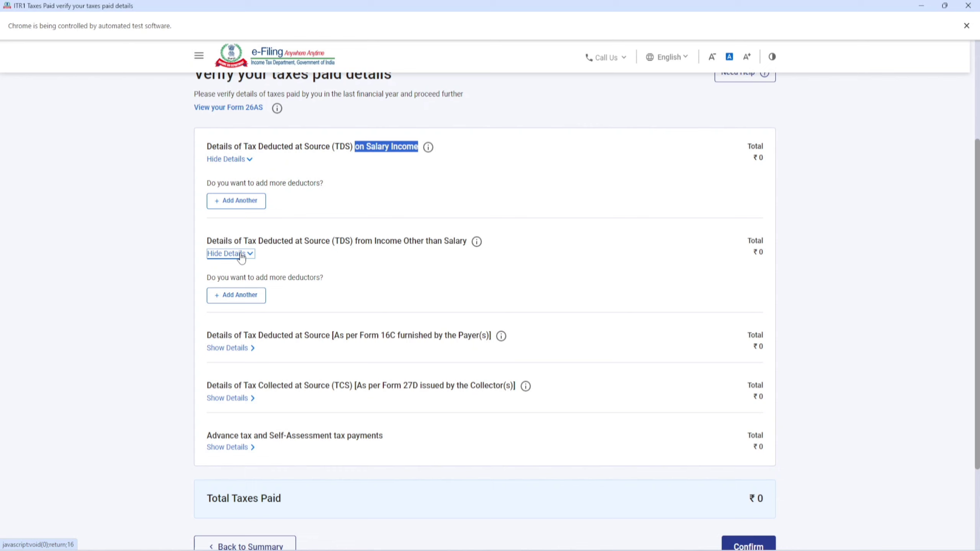
left_click(247, 296)
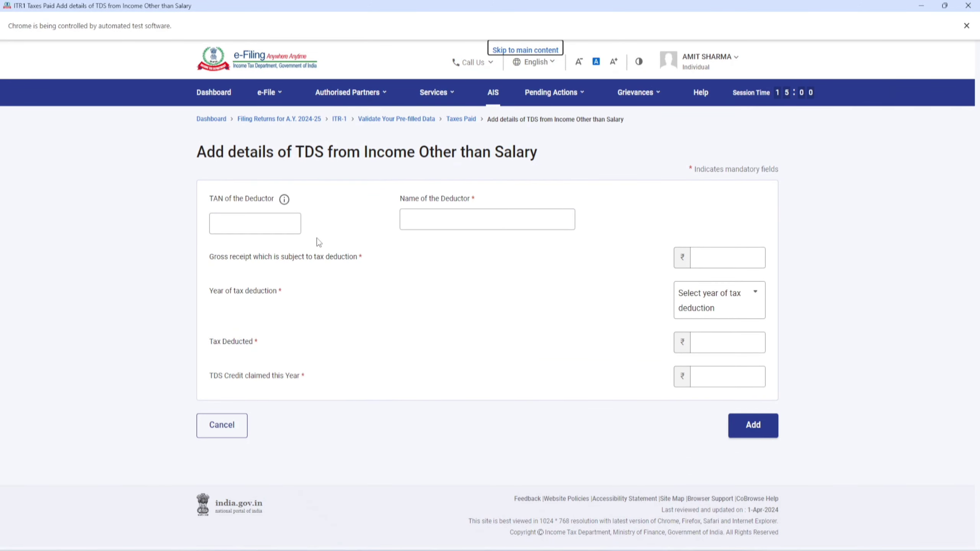
left_click(282, 227)
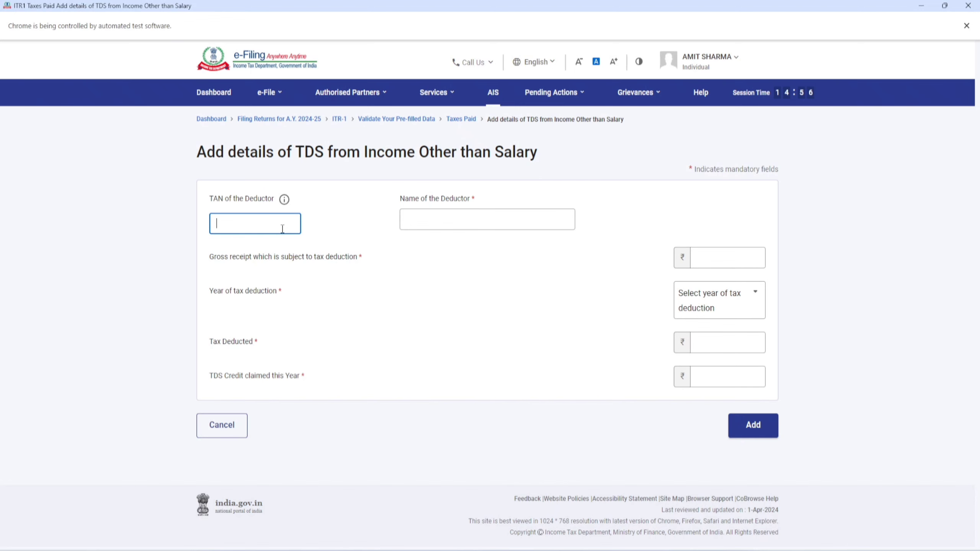
Step: Switch to the Compliance Portal and examine the Business receipts source and its TDS/TCS details in the Annual Information Statement
mouse_move(204, 550)
left_click(205, 506)
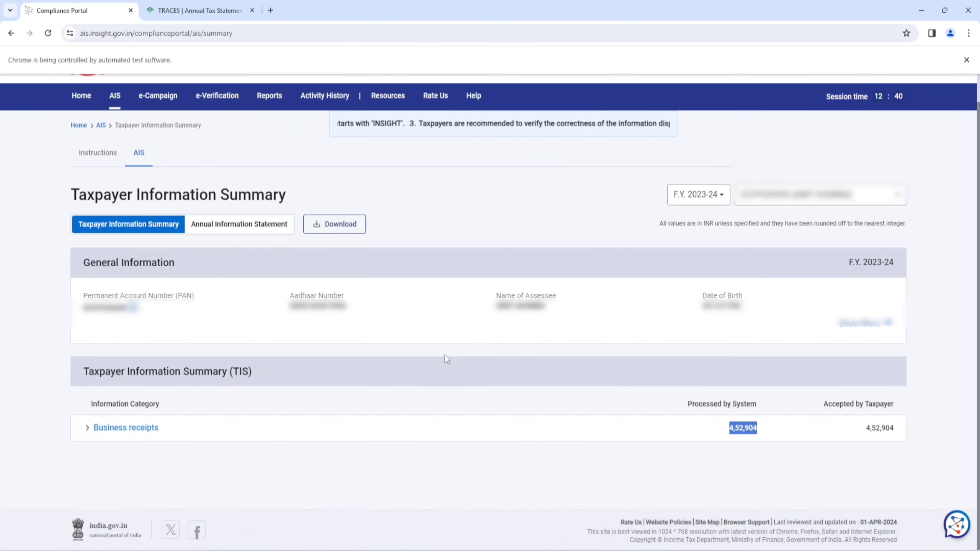
left_click(153, 428)
scroll(476, 318, "down", 3)
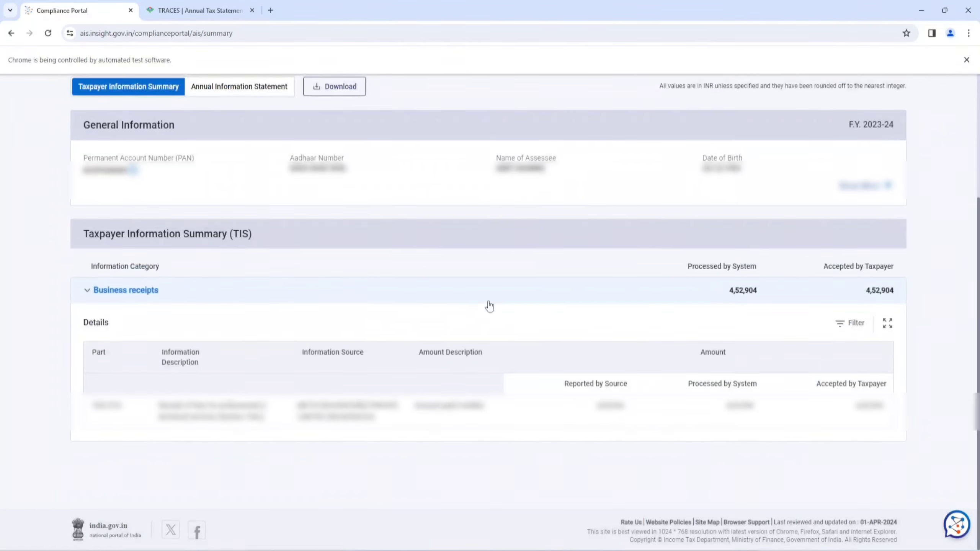
left_click(323, 416)
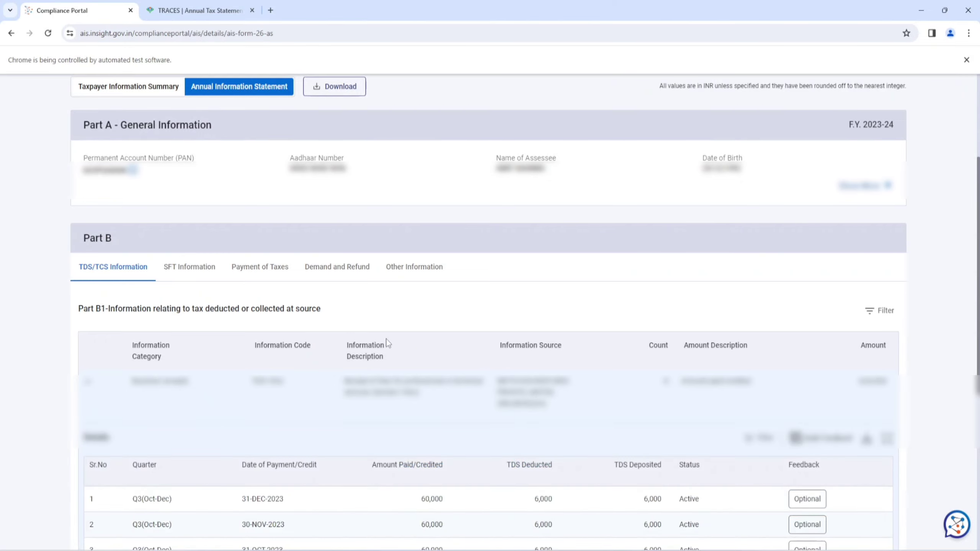
scroll(387, 342, "down", 4)
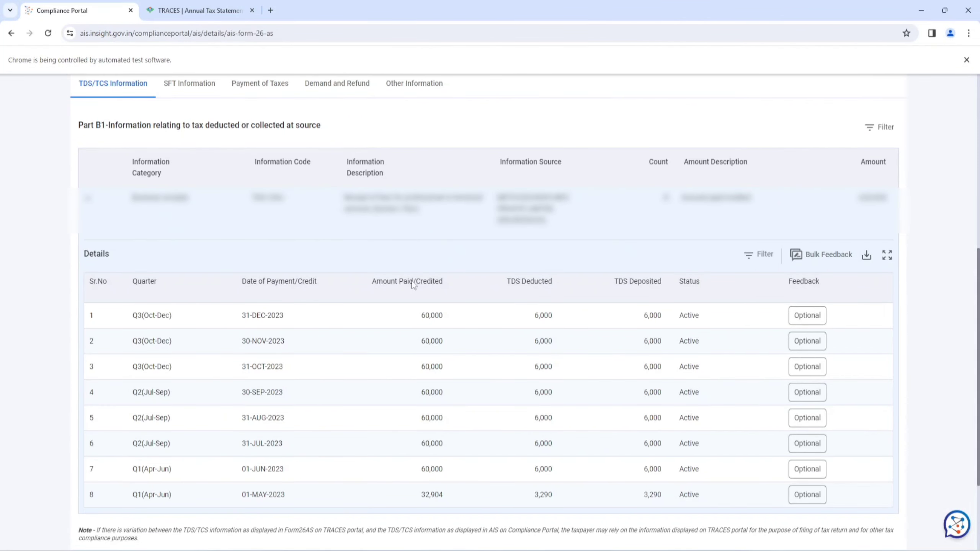
left_click(433, 218)
left_click(412, 343)
scroll(412, 343, "down", 1)
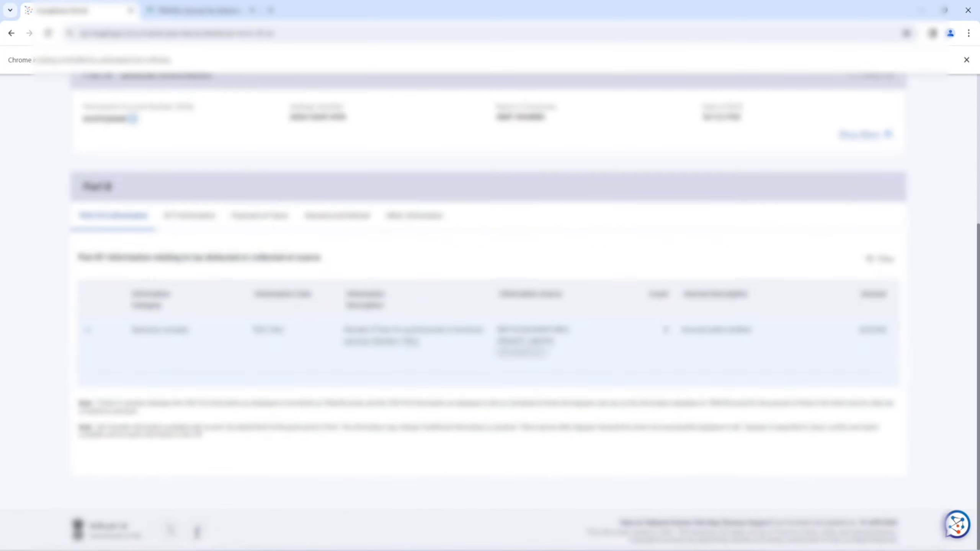
scroll(452, 266, "down", 3)
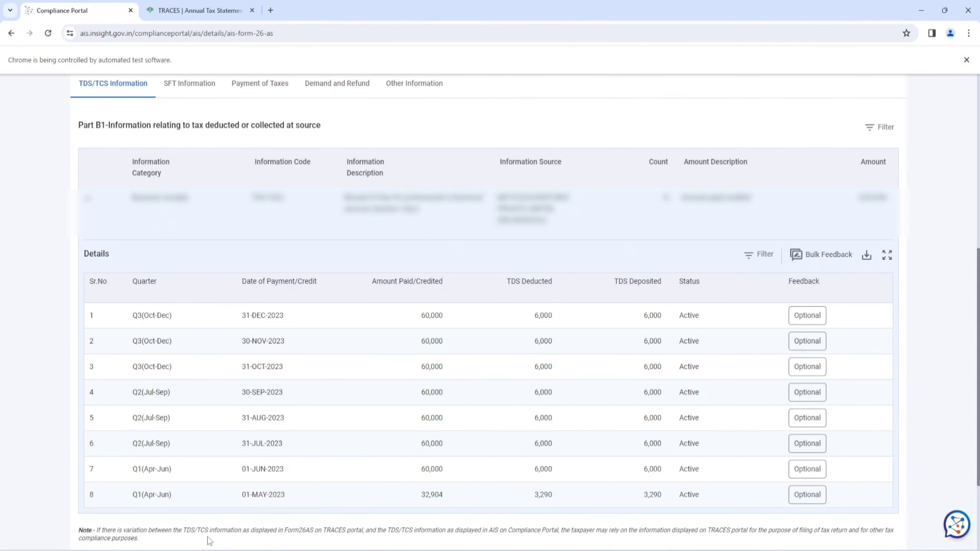
Step: Return to the e-Filing TDS form and fill in the deductor's TAN and name
mouse_move(174, 550)
left_click(221, 15)
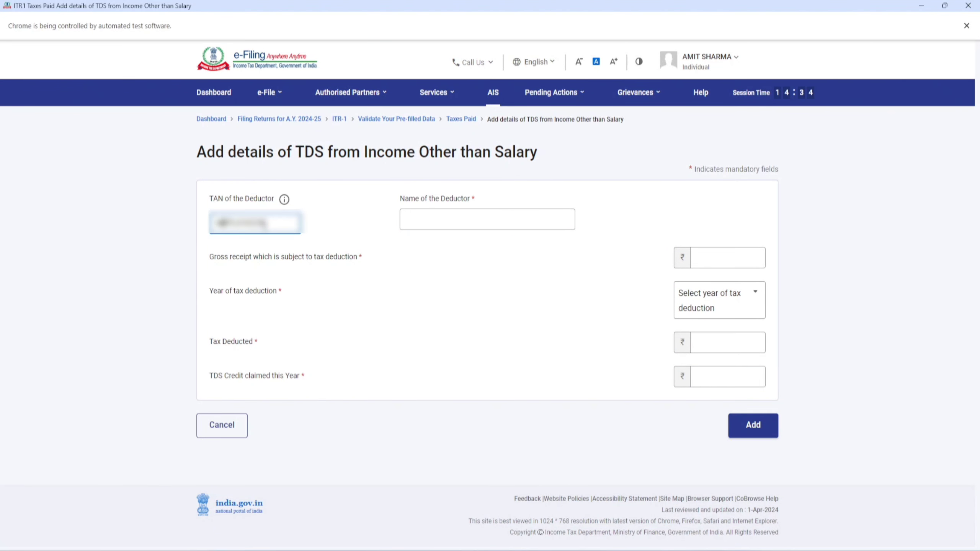
left_click(487, 220)
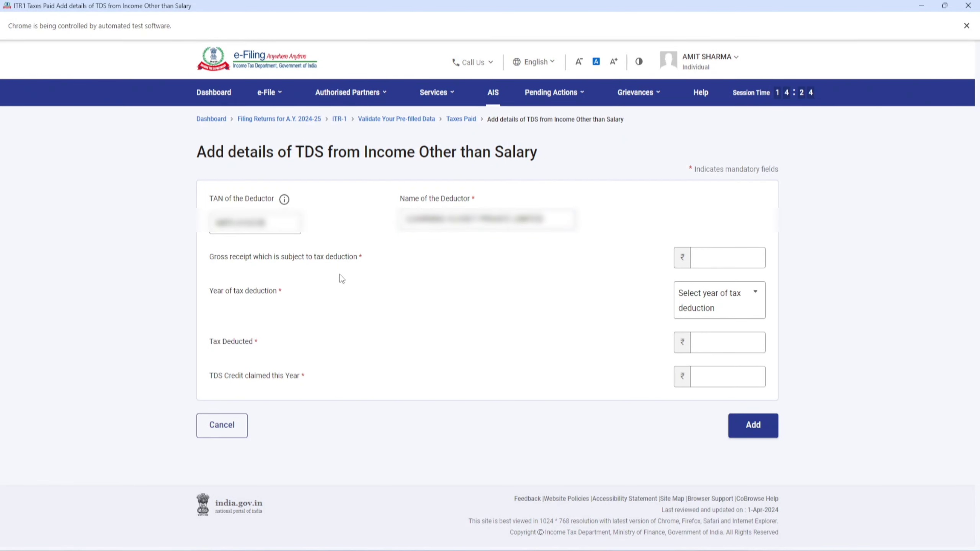
Step: Set the gross receipt subject to tax deduction to 4,52,904, checking the Compliance Portal figures, and choose 2023-24 as year of tax deduction
left_click(742, 265)
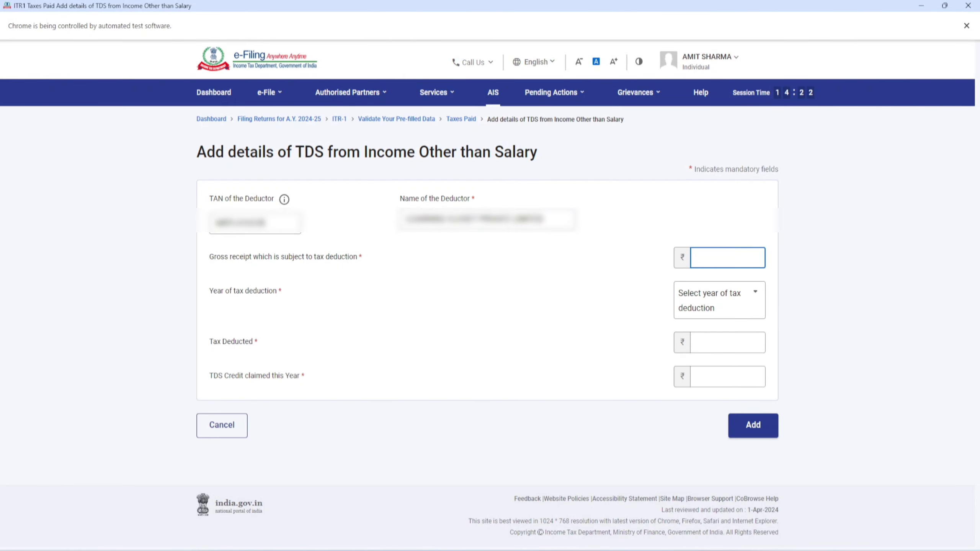
left_click(197, 550)
left_click(197, 550)
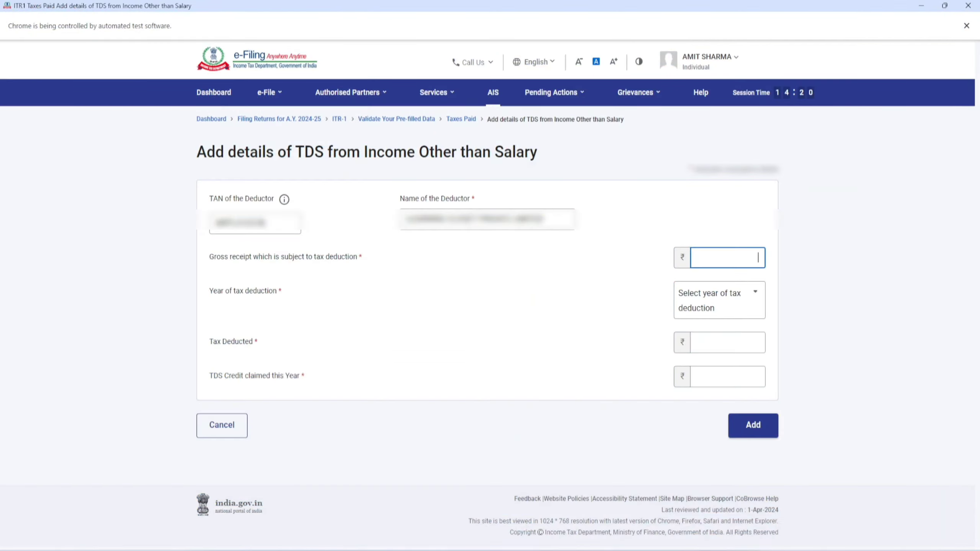
left_click(196, 550)
left_click(98, 5)
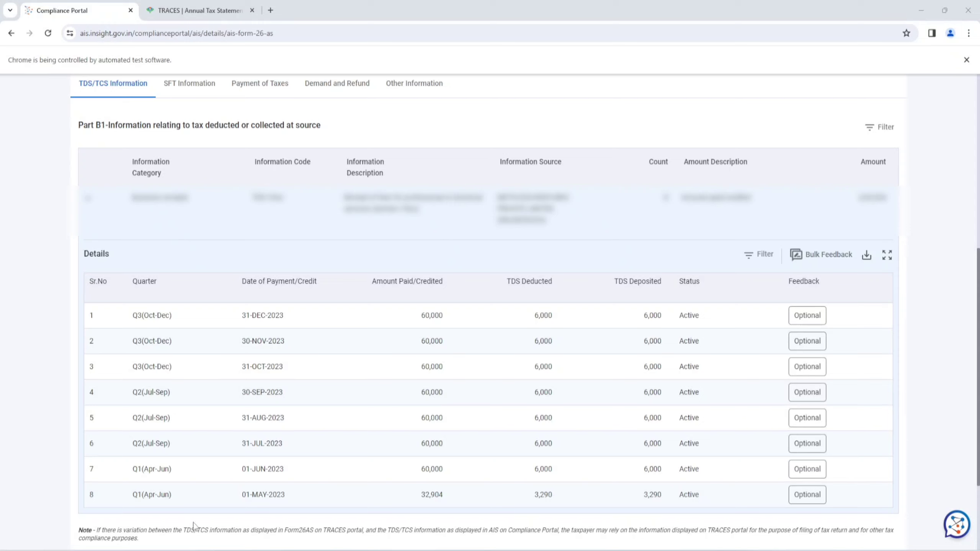
left_click(313, 468)
type("4")
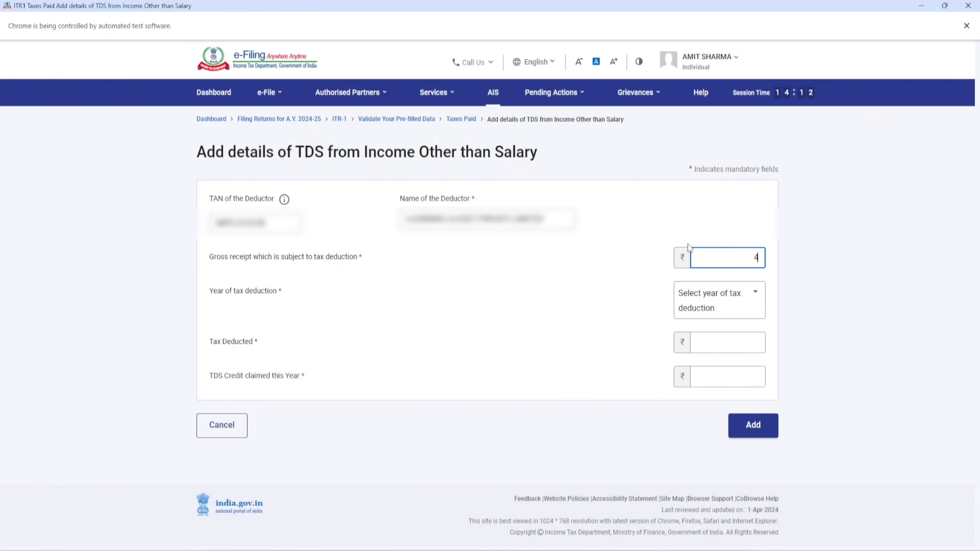
type("52904")
left_click(690, 309)
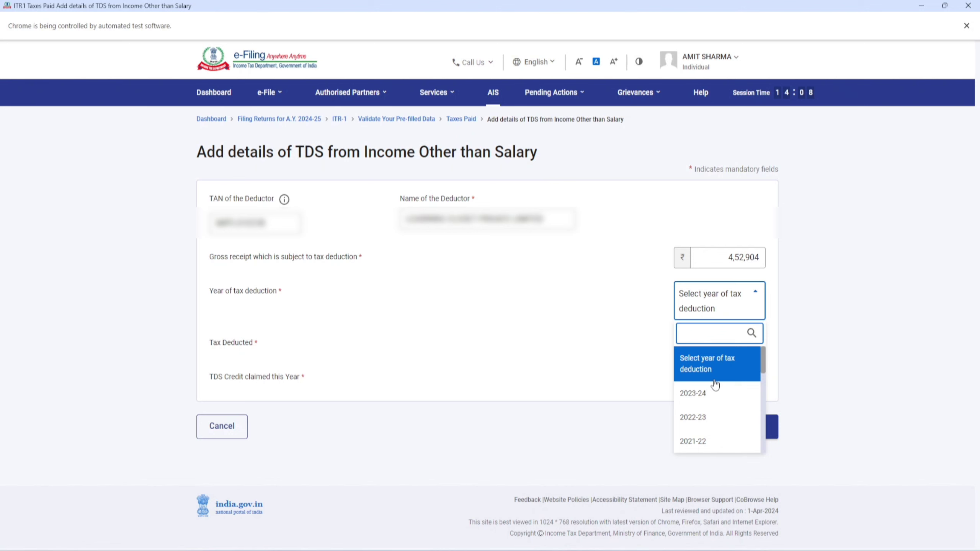
left_click(712, 392)
Step: Examine the SFT, tax payment, demand and refund, and other information in the Annual Information Statement, plus the Form 26AS deduction details on TRACES
left_click(723, 325)
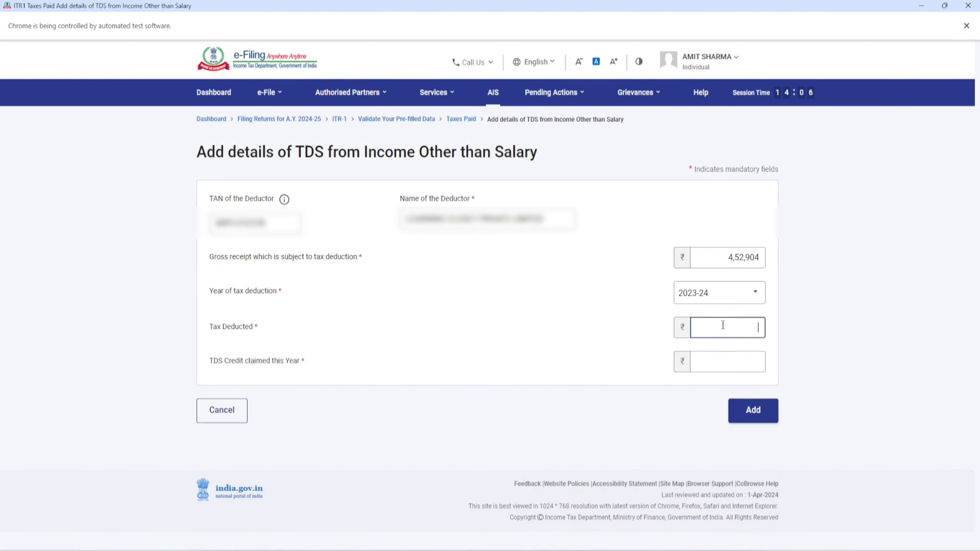
key("alt+Tab")
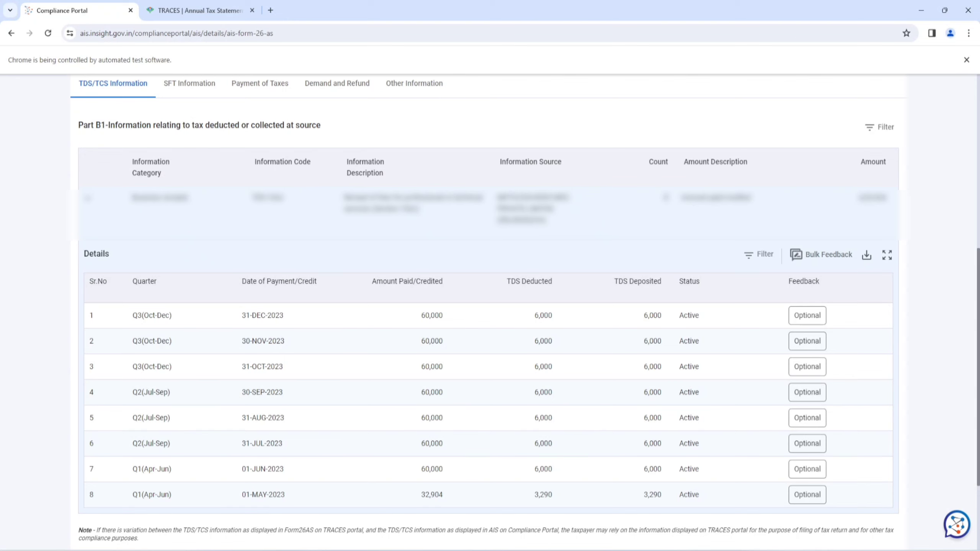
left_click(197, 85)
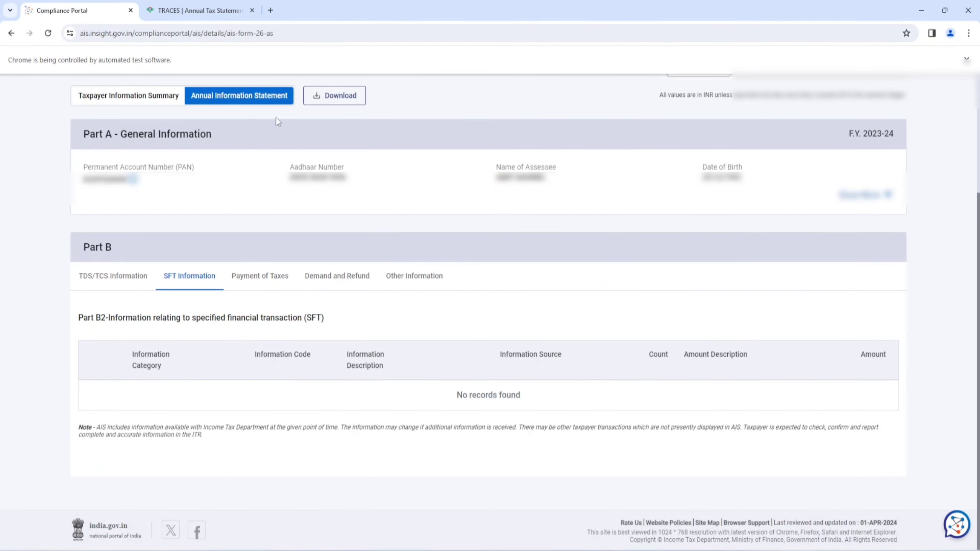
left_click(270, 277)
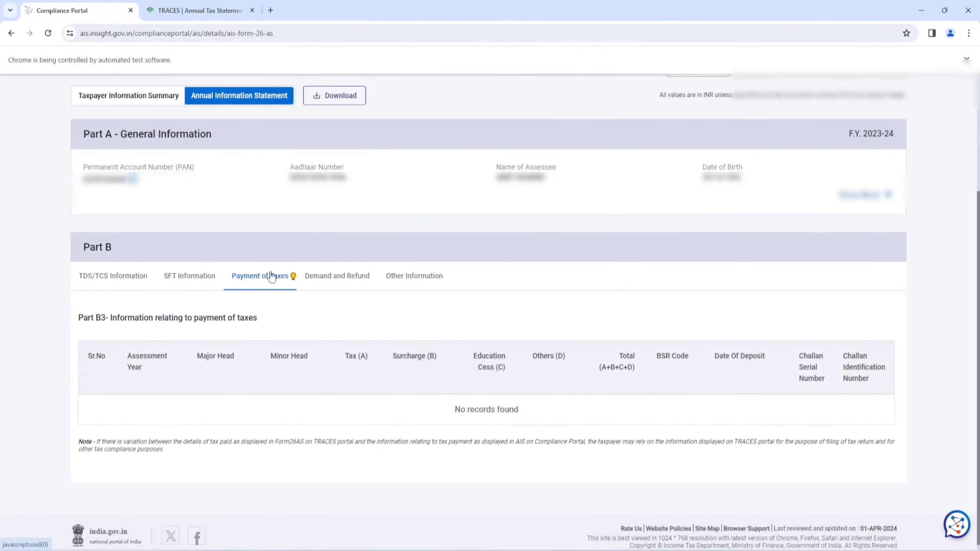
left_click(330, 276)
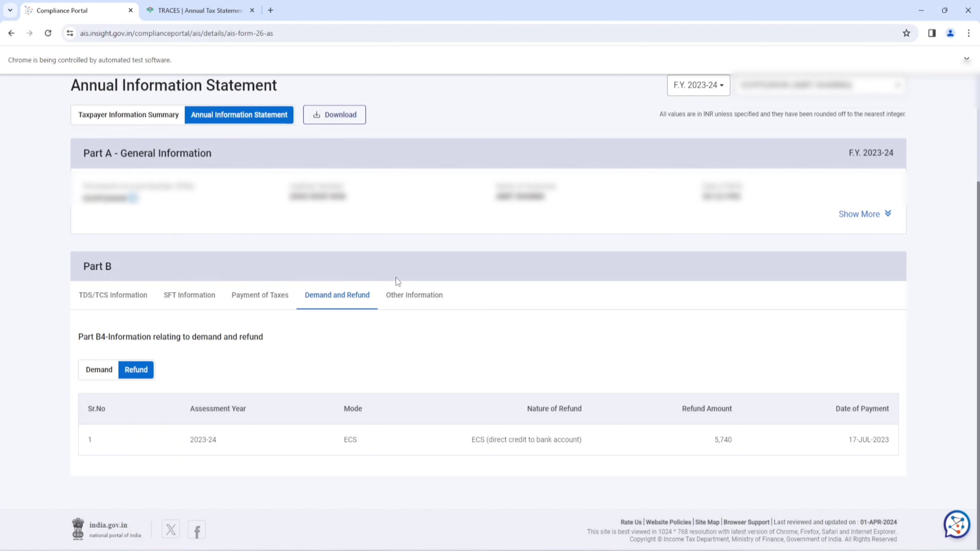
left_click(413, 292)
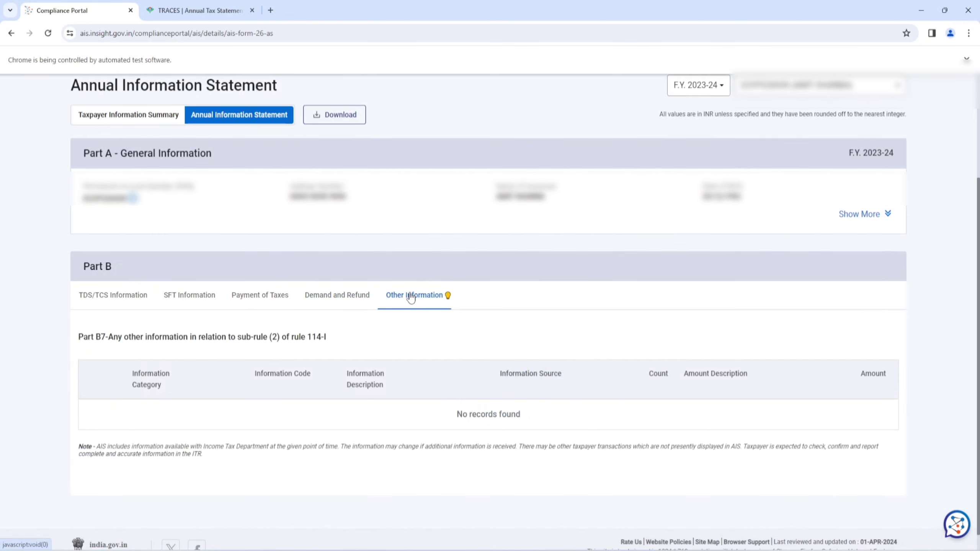
left_click(337, 305)
left_click(219, 6)
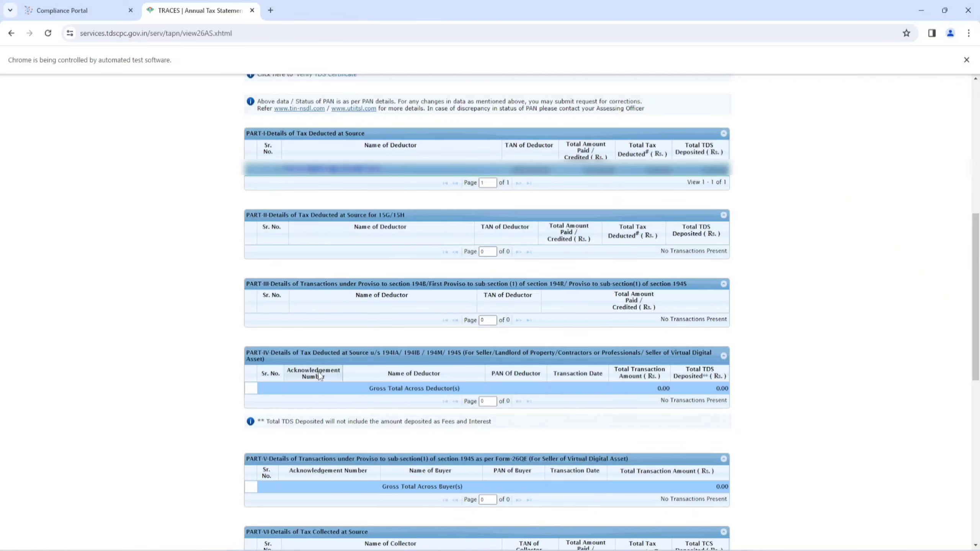
Step: Back in the e-Filing form, set both Tax Deducted and TDS Credit claimed this Year to 5,625 and add the entry
key("alt+Tab")
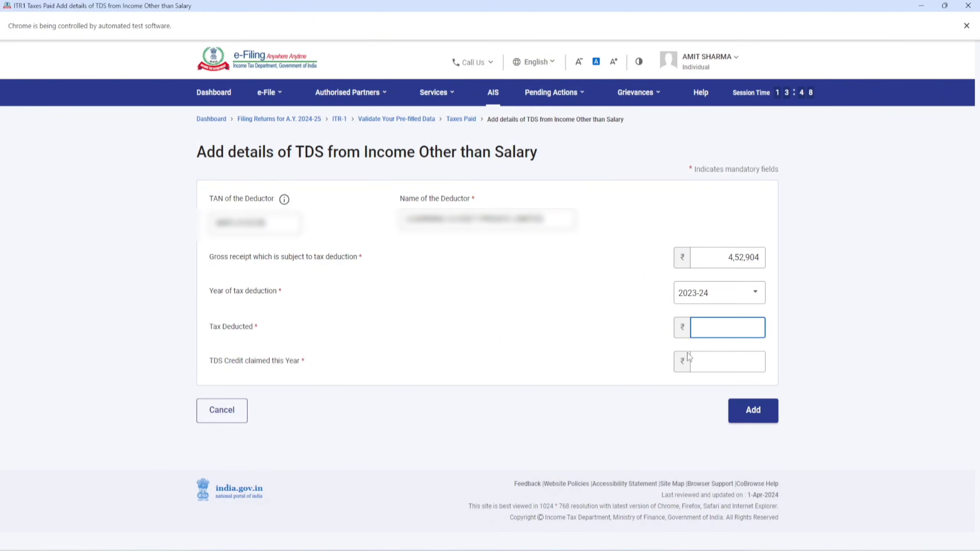
type("5,625")
left_click(621, 331)
left_click(700, 357)
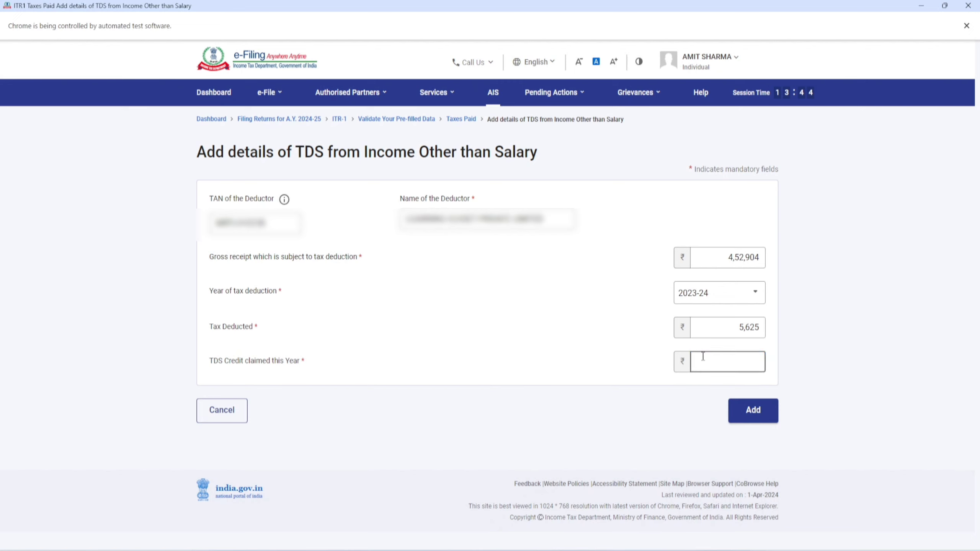
type("5625")
left_click(653, 364)
left_click(741, 410)
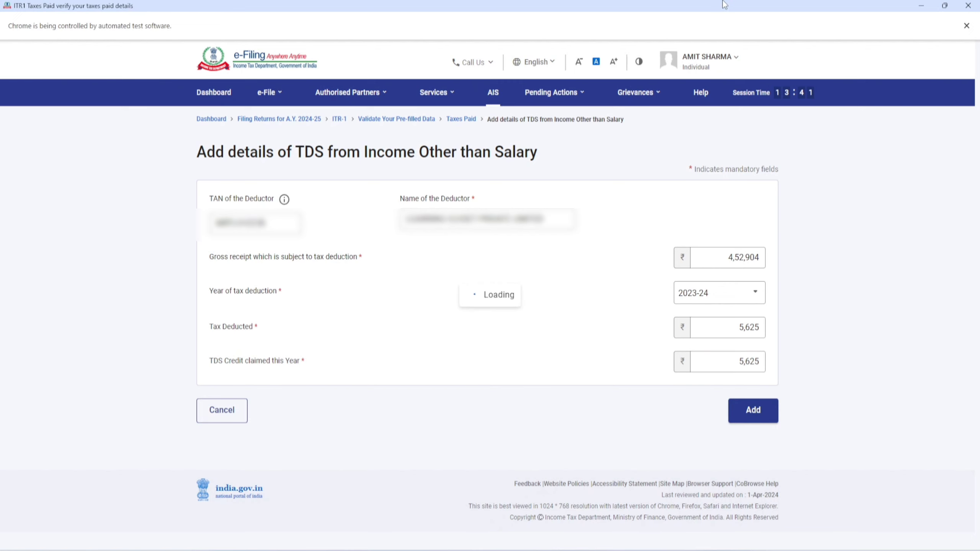
Step: Examine the BSR code, challan serial number, deposit date and tax paid fields of a new advance and self-assessment tax entry, then cancel it
scroll(611, 153, "down", 3)
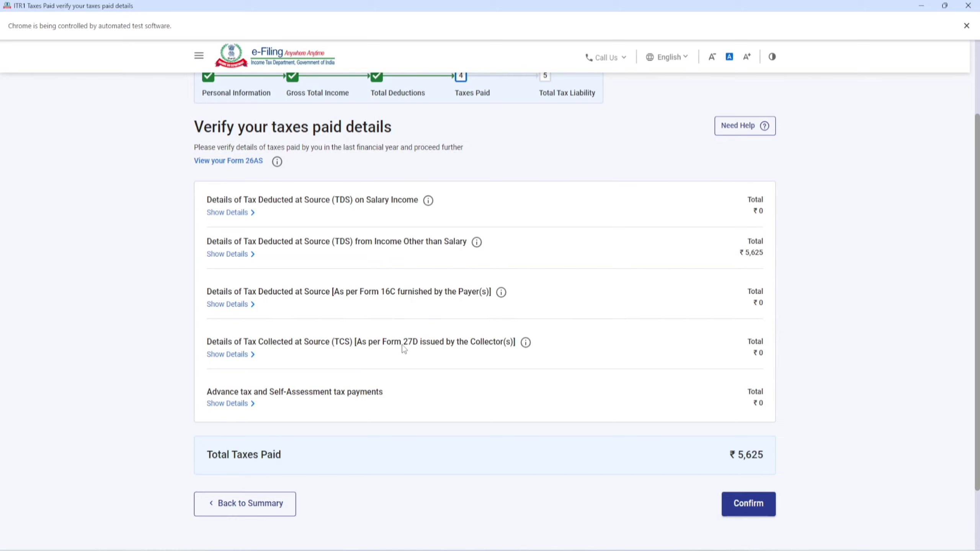
left_click(247, 403)
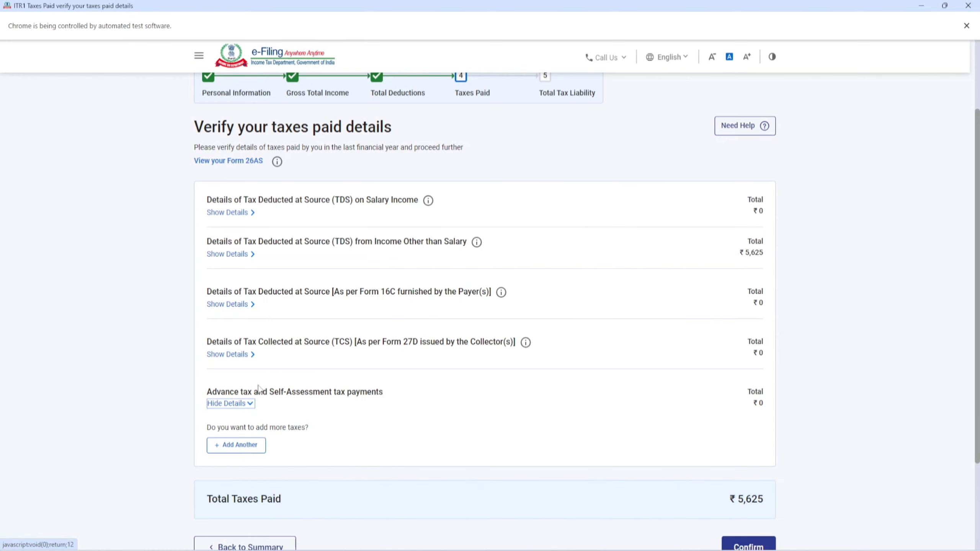
scroll(362, 287, "down", 3)
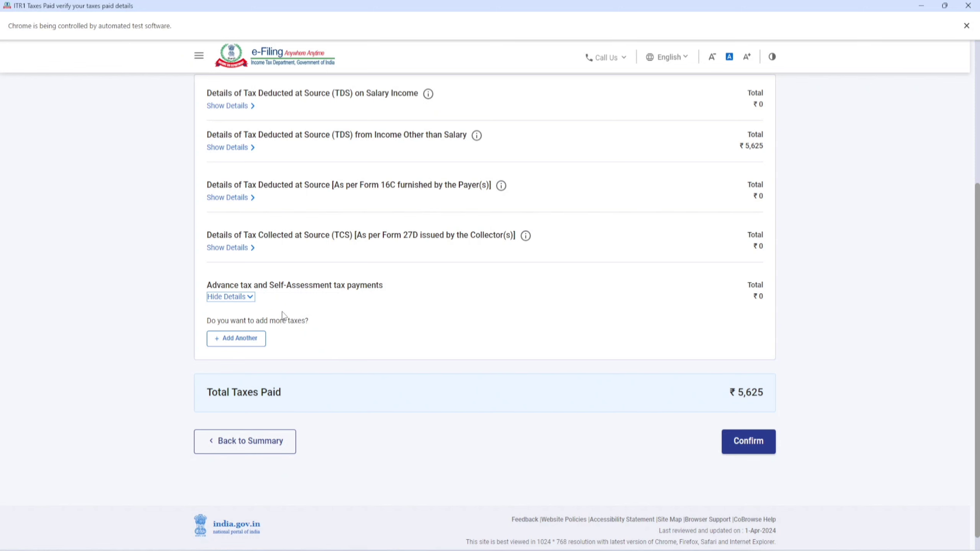
left_click(236, 338)
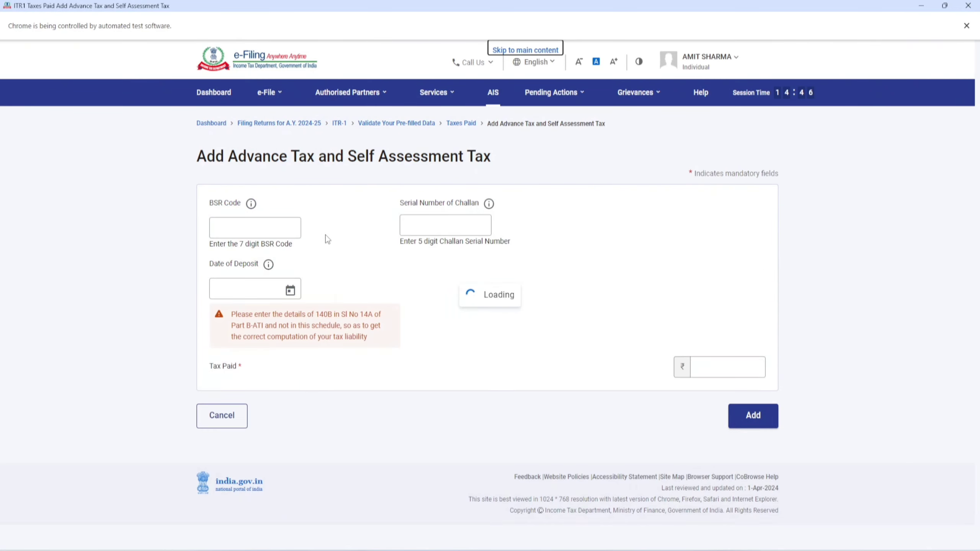
left_click(256, 226)
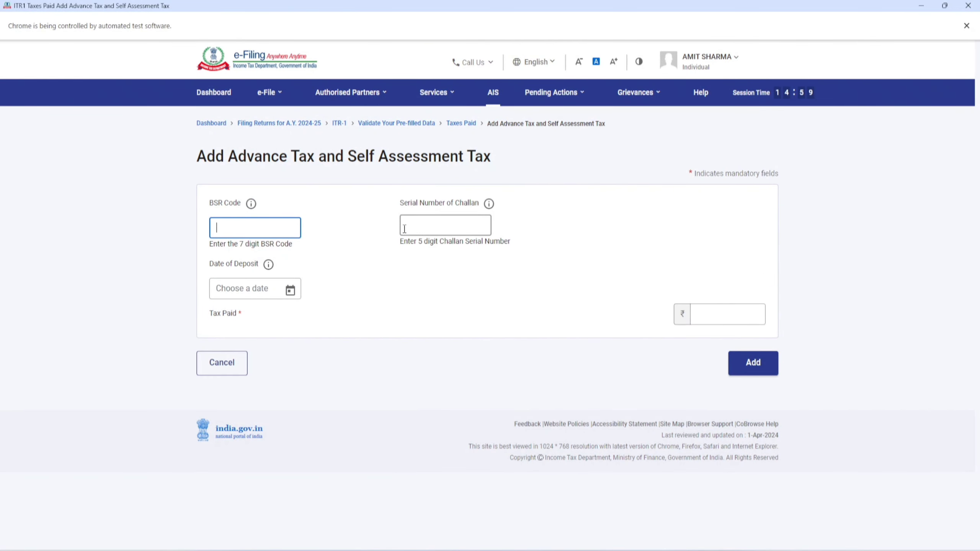
left_click(445, 225)
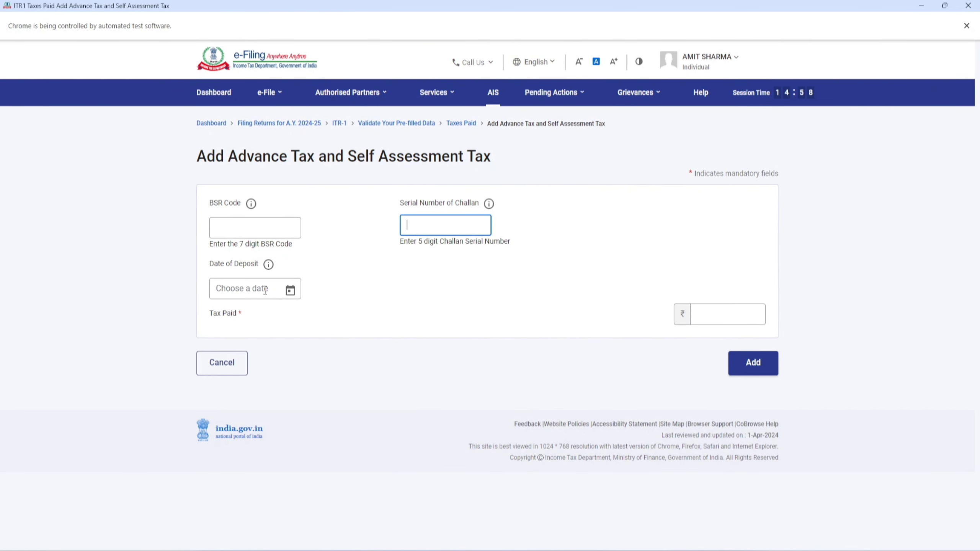
left_click(721, 319)
left_click(231, 366)
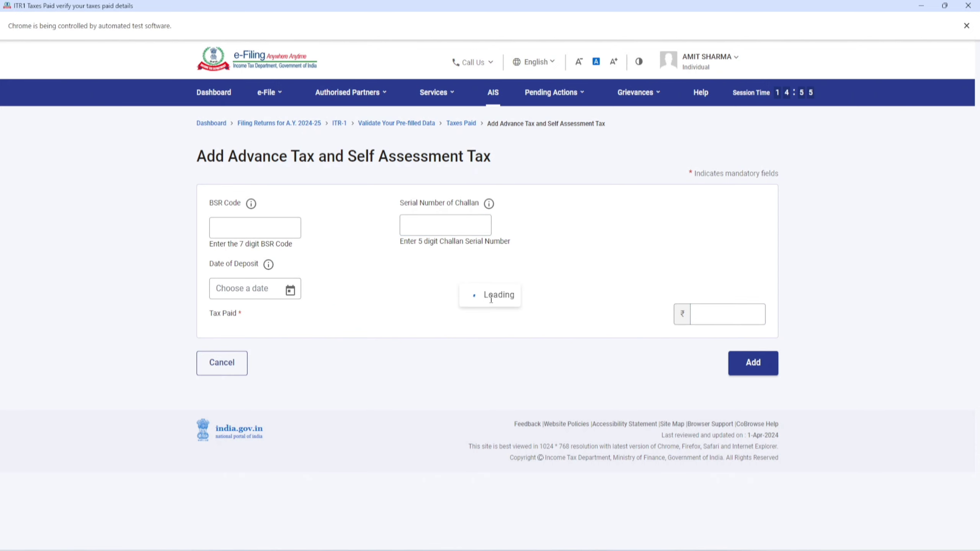
Step: Confirm the taxes paid details and open the Total Tax Liability section of the return summary
scroll(492, 304, "down", 5)
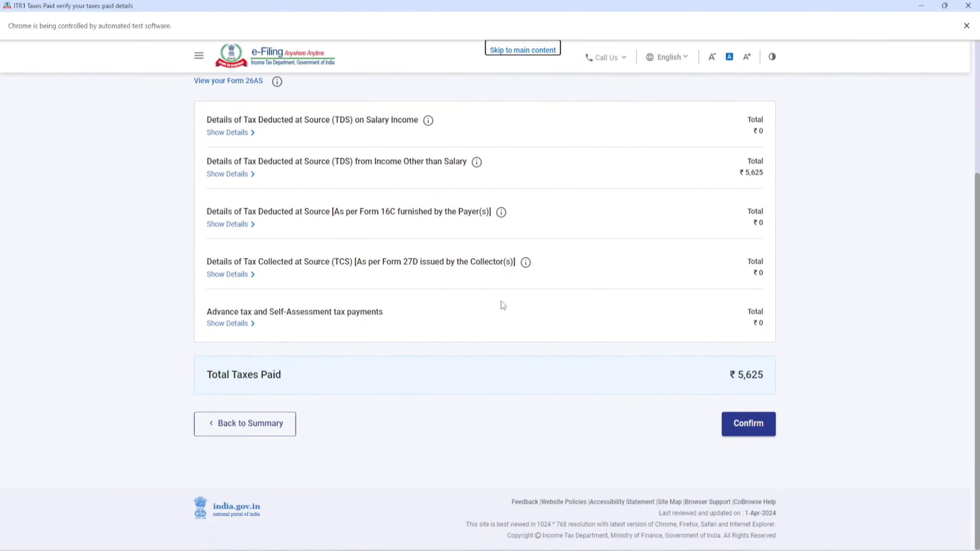
left_click(745, 428)
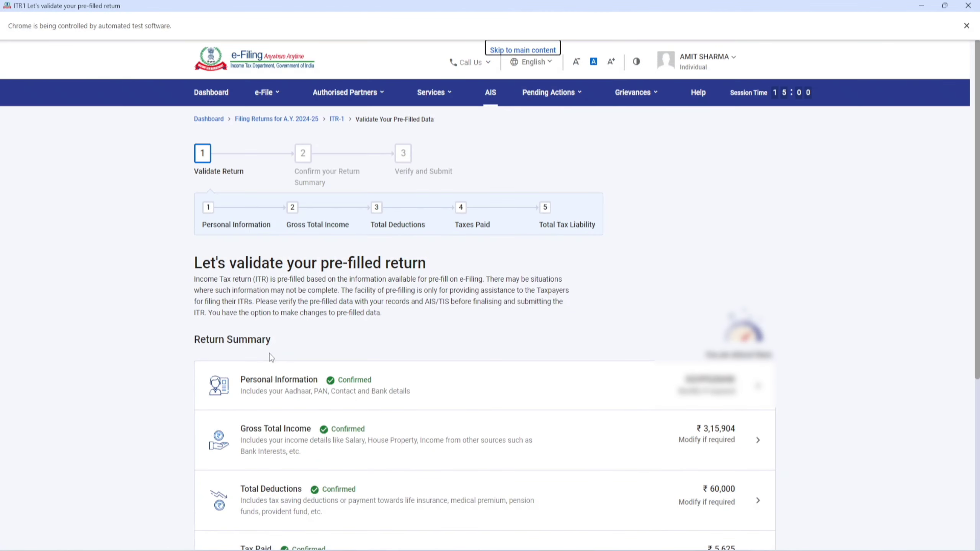
scroll(496, 295, "down", 3)
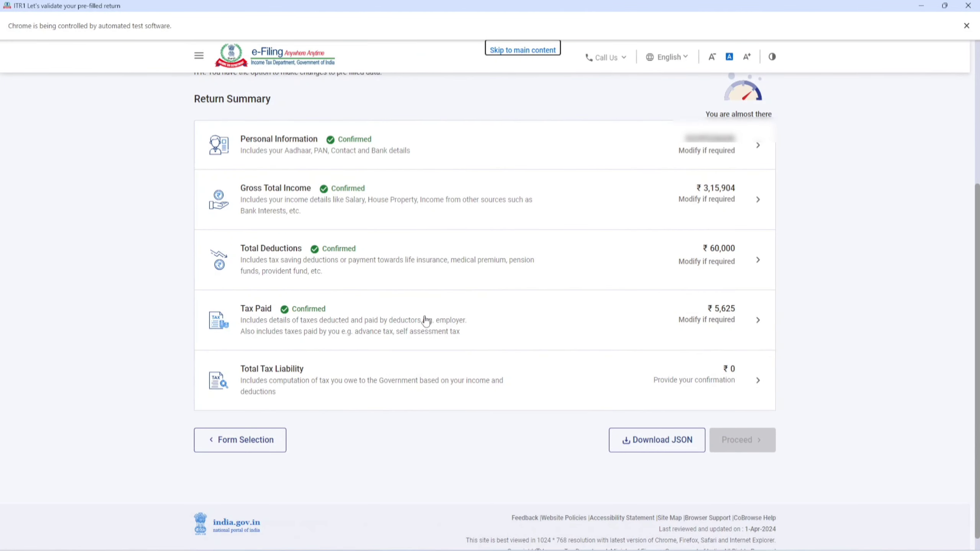
left_click(290, 373)
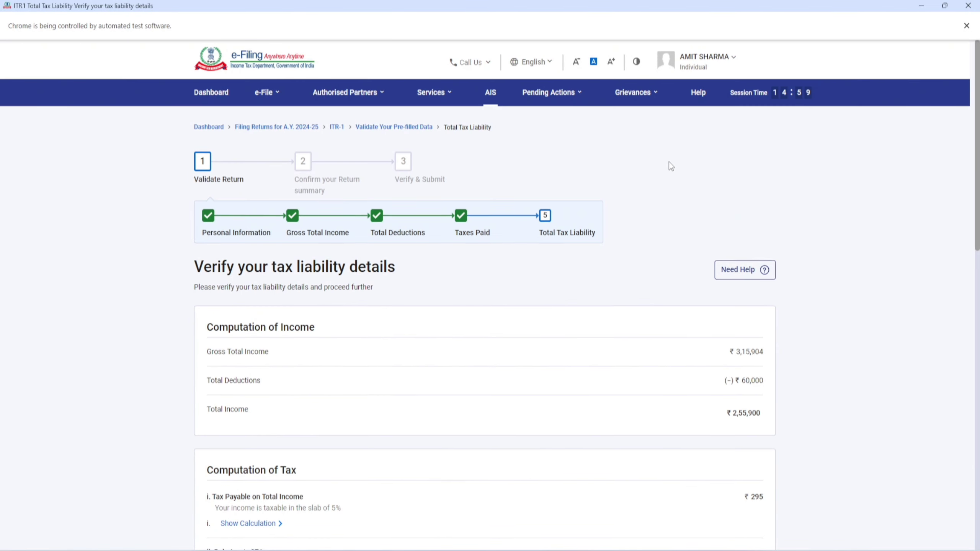
Step: Review the computation of income and tax, including total deductions, tax payable, the rebate u/s 87A, and interest and fees
scroll(669, 162, "down", 3)
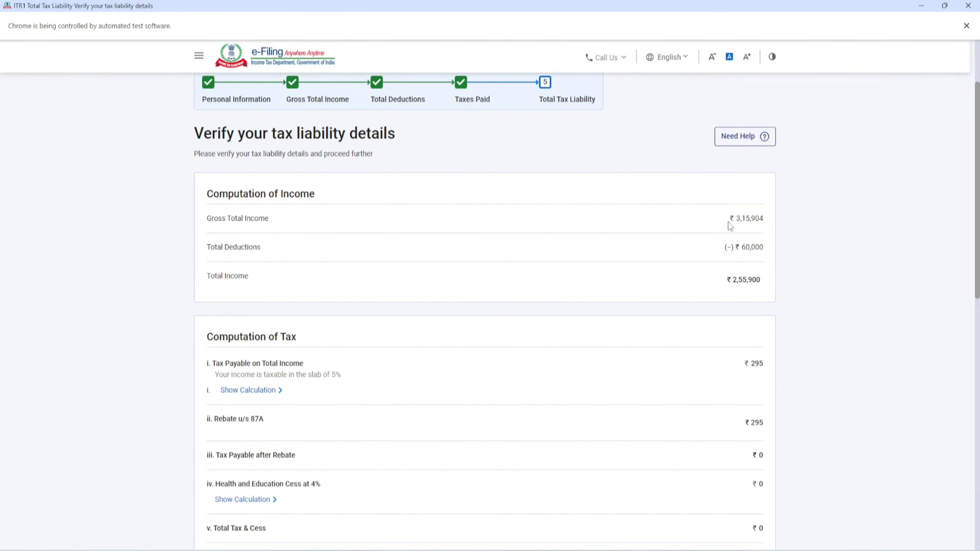
left_click_drag(712, 254, 768, 267)
left_click(732, 283)
scroll(670, 276, "down", 1)
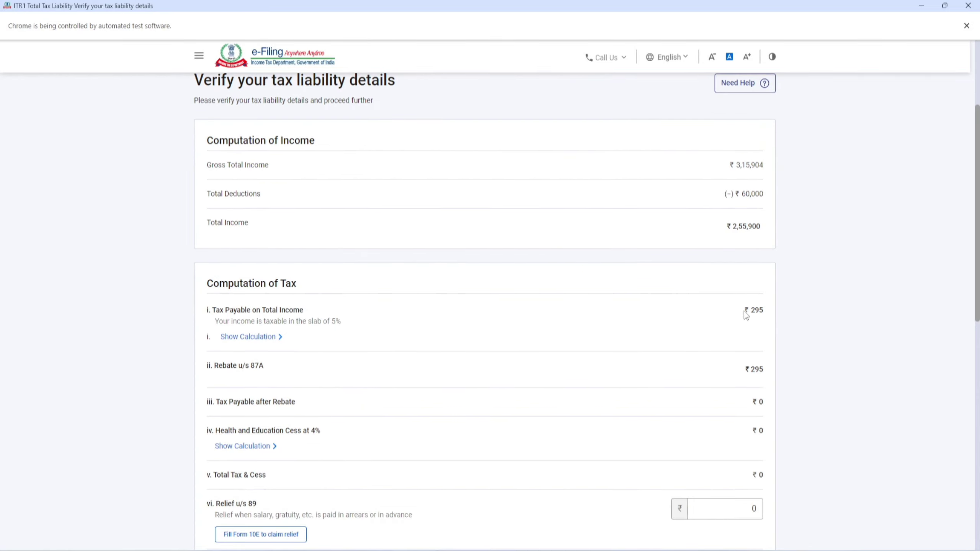
left_click_drag(744, 312, 758, 308)
scroll(792, 277, "down", 1)
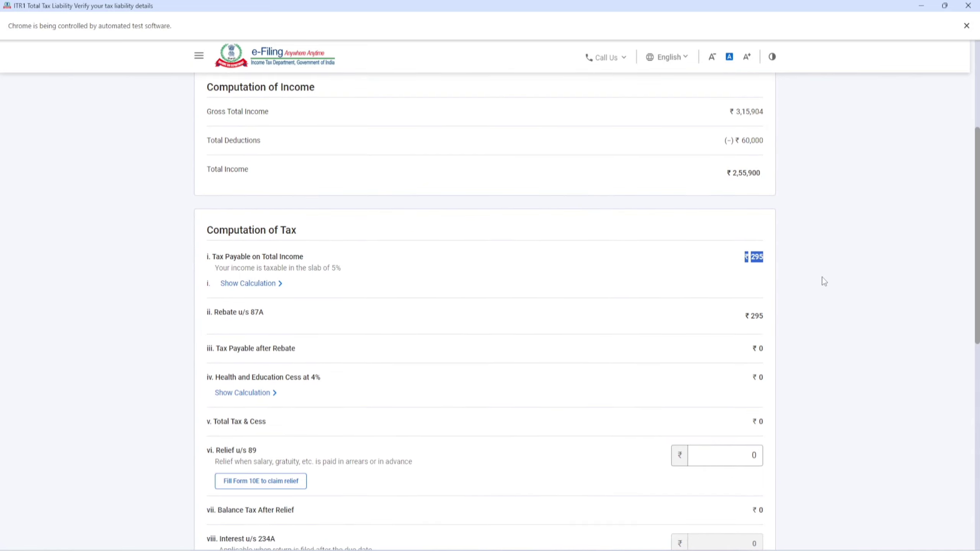
left_click_drag(239, 315, 404, 312)
left_click(413, 305)
scroll(585, 289, "down", 1)
scroll(586, 290, "down", 8)
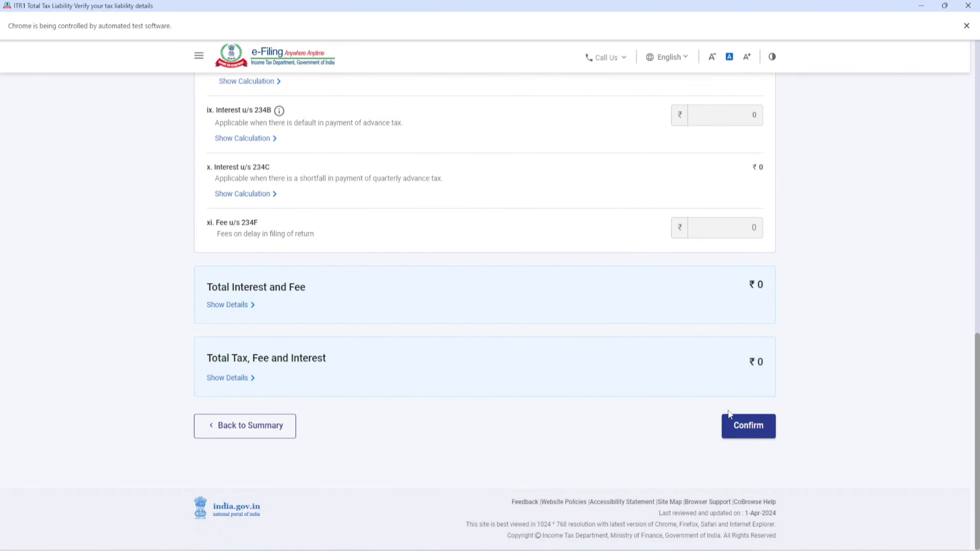
Step: Confirm the tax liability details and proceed from the validated return to the tax summary
left_click(756, 431)
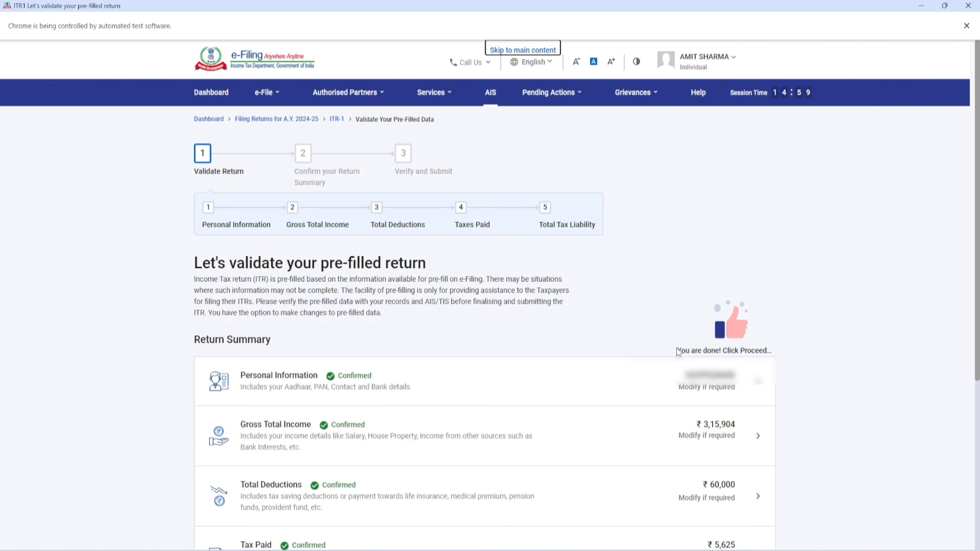
left_click_drag(678, 352, 771, 352)
scroll(679, 281, "down", 5)
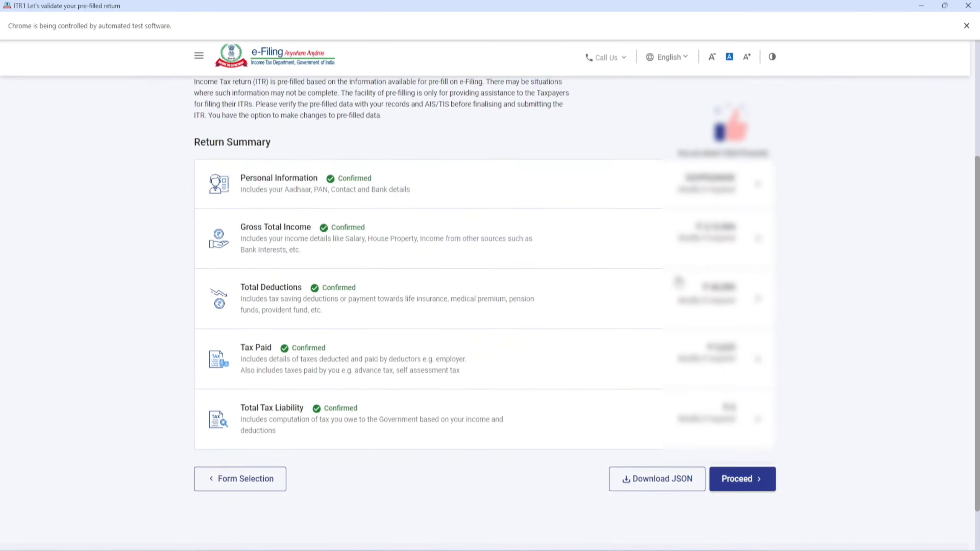
scroll(679, 282, "down", 1)
left_click(738, 425)
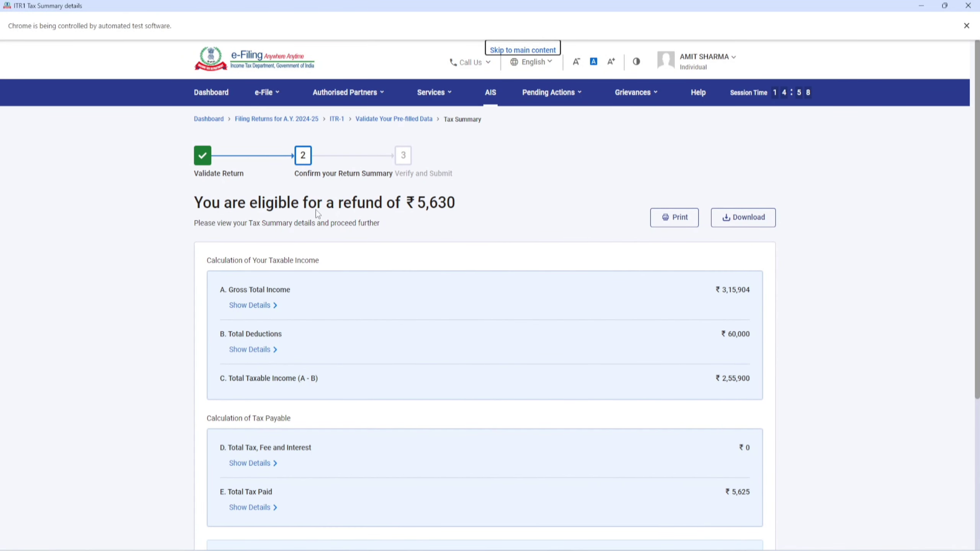
Step: Review the refund amount and the tax summary calculations, and proceed to the return preview
left_click_drag(191, 205, 455, 209)
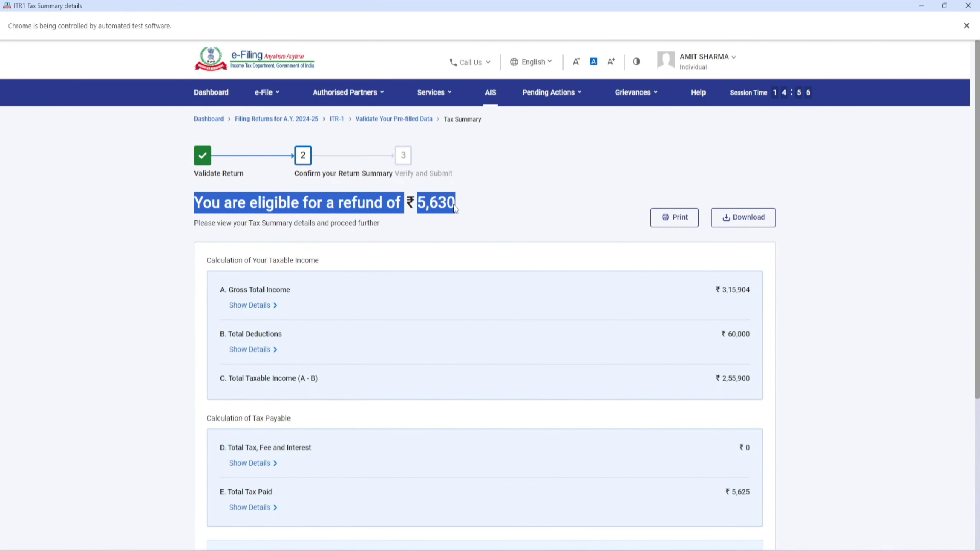
left_click(515, 177)
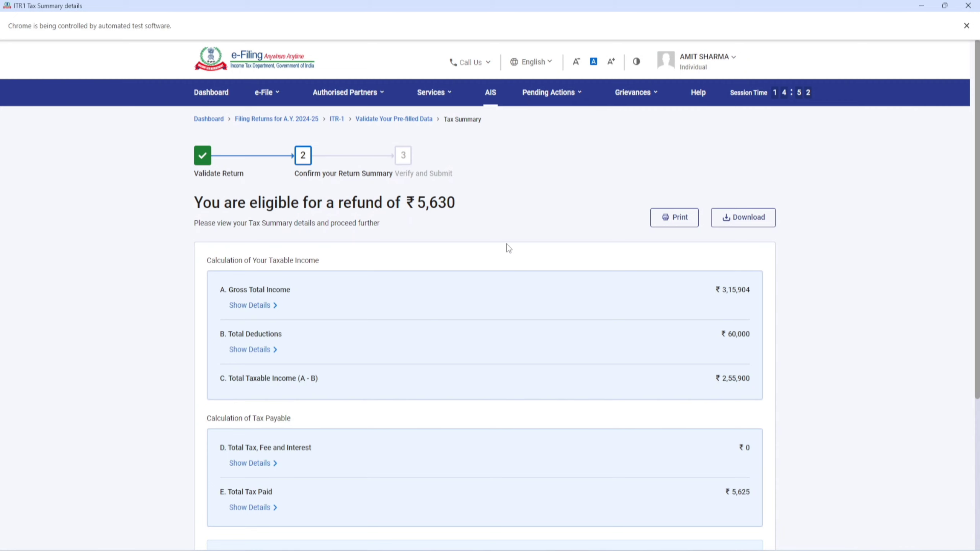
scroll(507, 244, "down", 5)
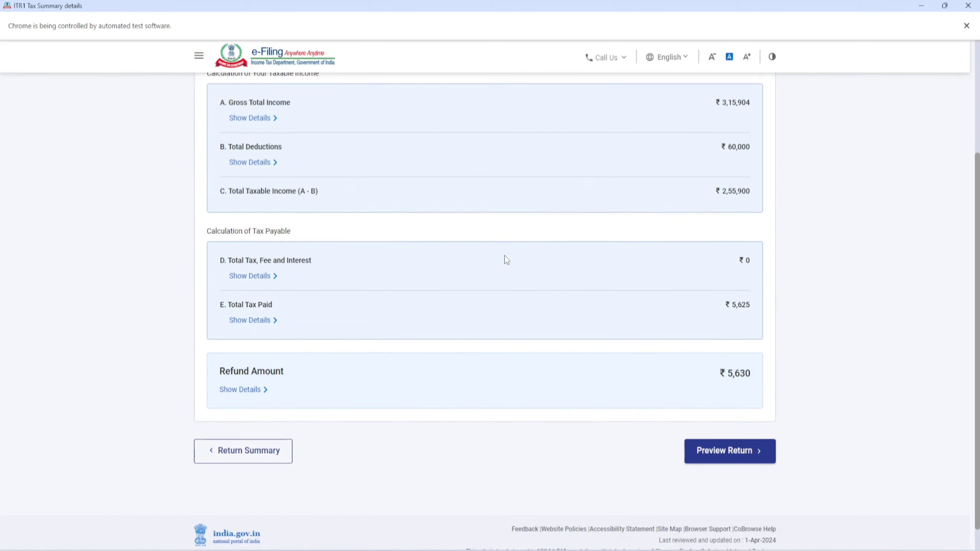
left_click(747, 458)
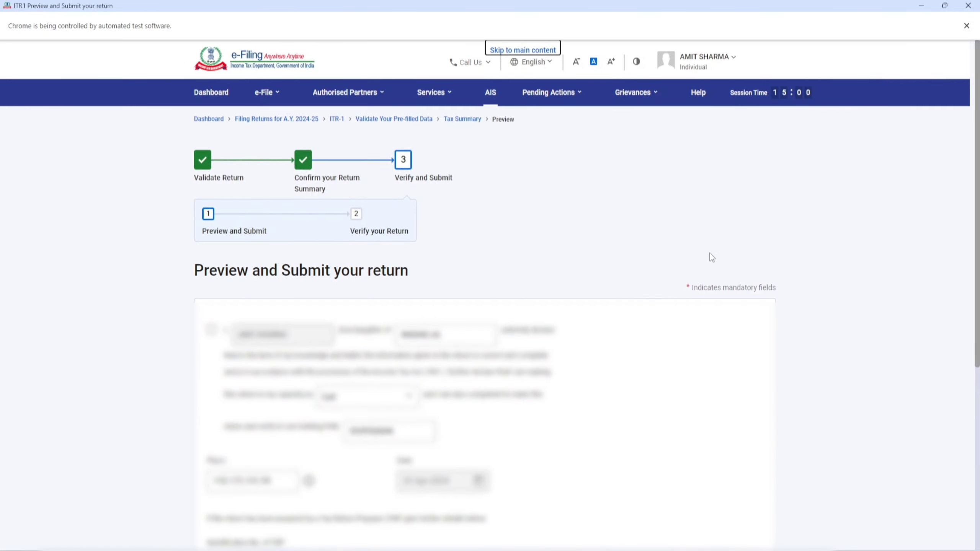
Step: Accept the declaration for submitting the return and proceed to the preview of the completed return form
left_click(211, 328)
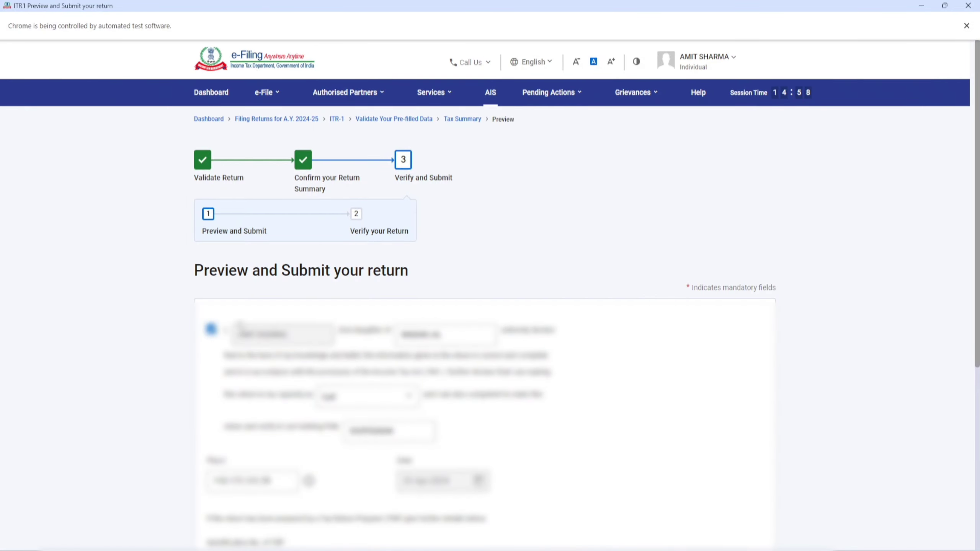
scroll(462, 284, "down", 7)
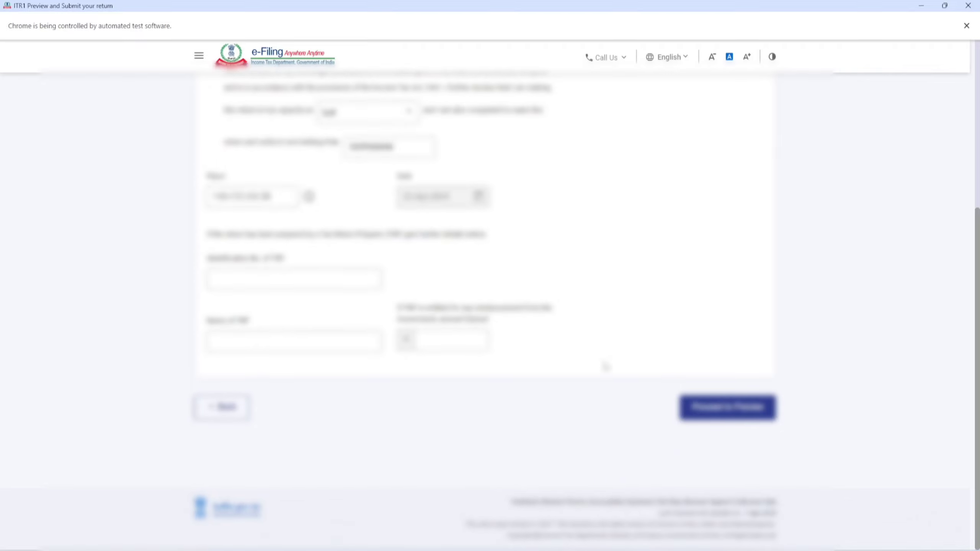
left_click(736, 407)
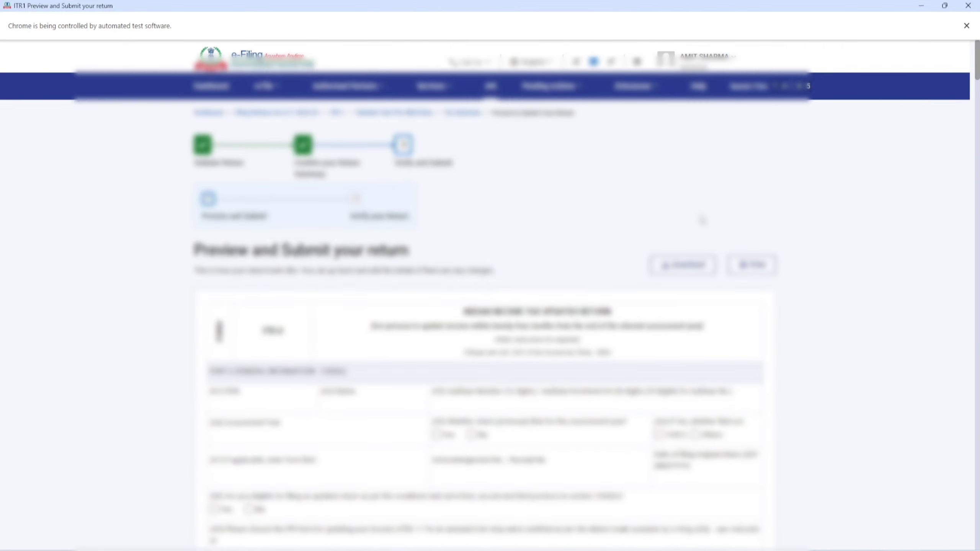